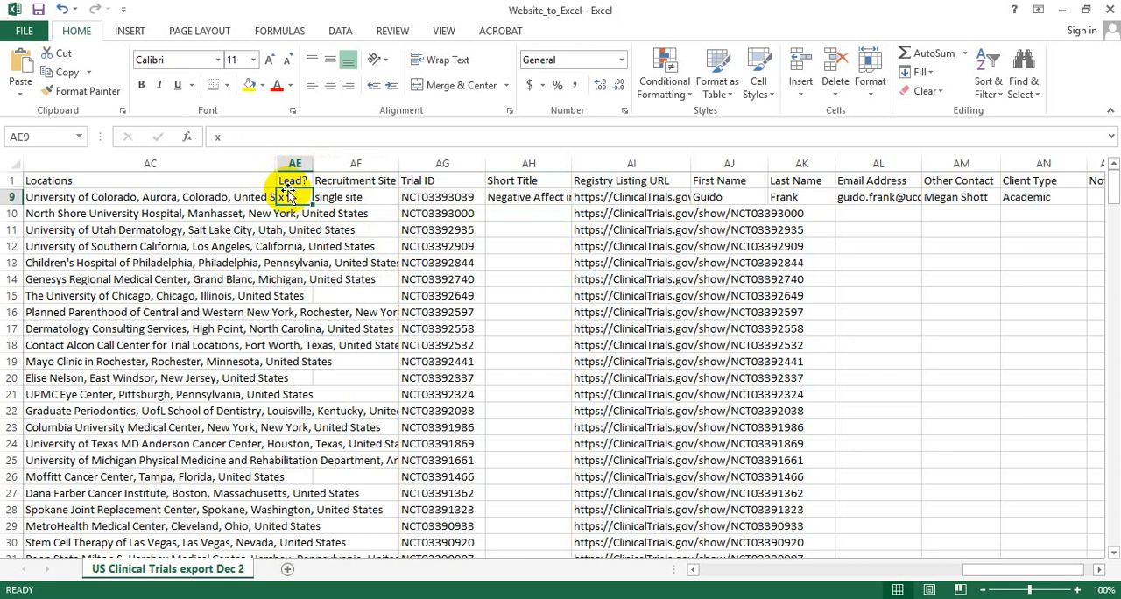
# Review the Recruitment Site, Short Title, name, email, Other Contact and Client Type columns around the filled row 9.
pyautogui.click(360, 196)
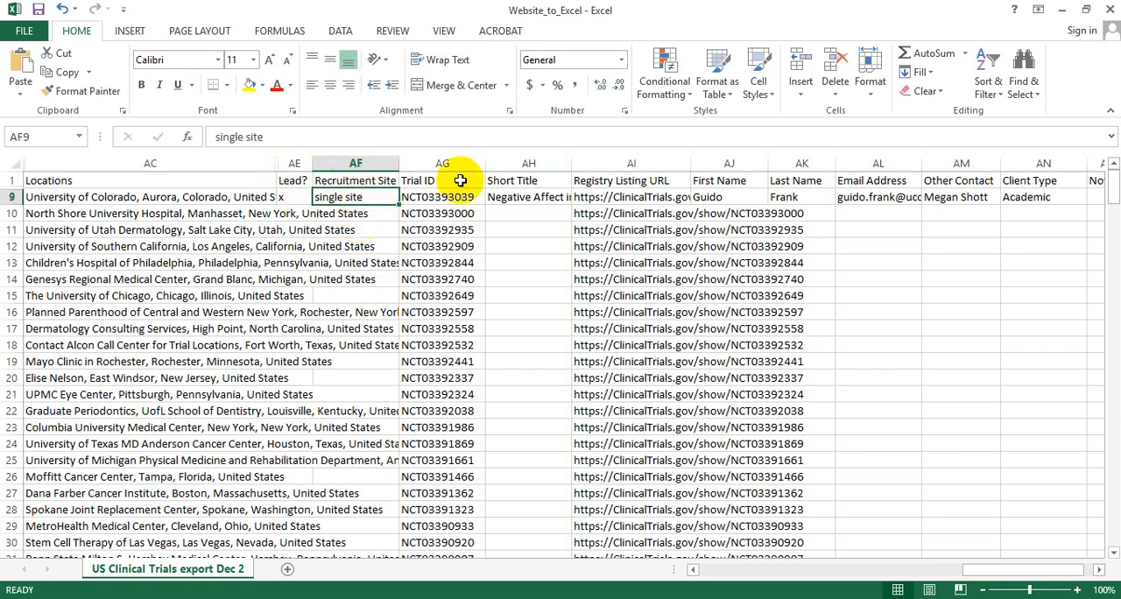
pyautogui.click(531, 211)
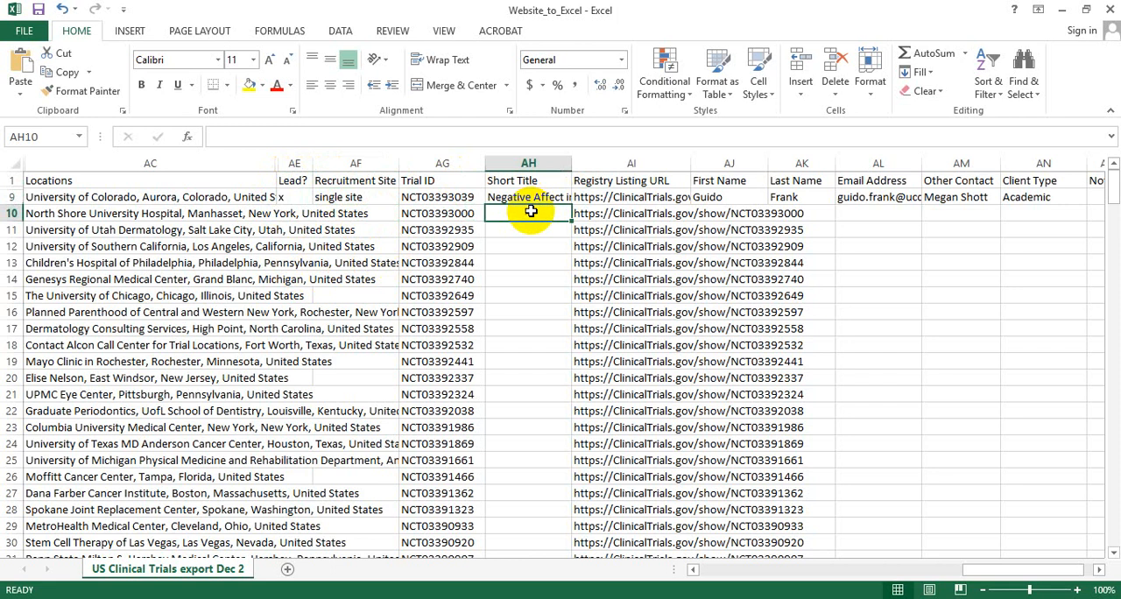
pyautogui.click(723, 213)
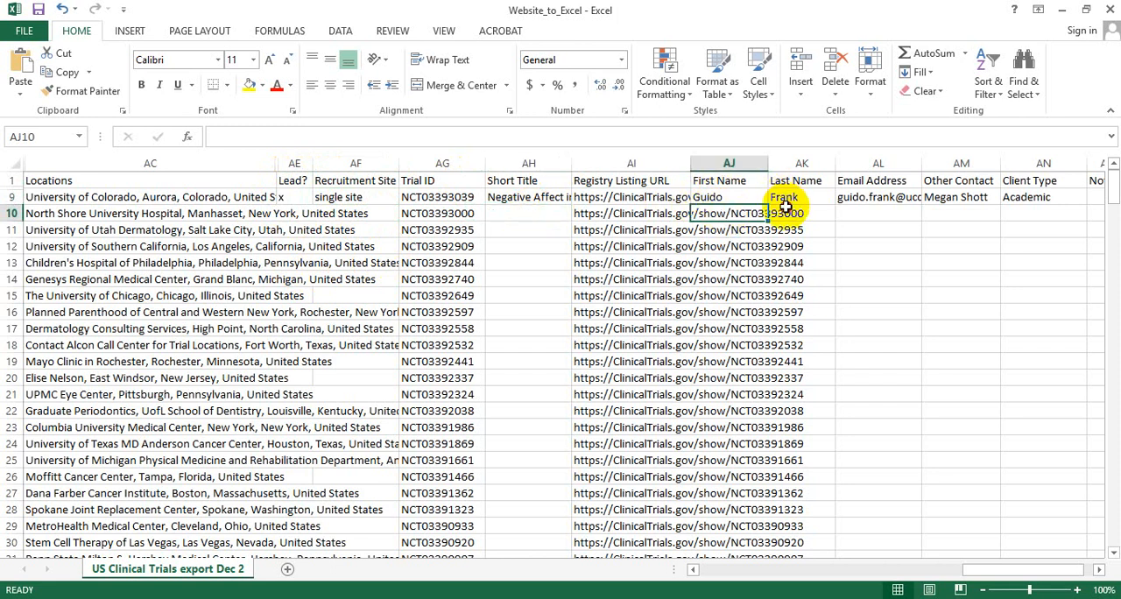
pyautogui.click(792, 213)
pyautogui.click(874, 210)
pyautogui.click(940, 211)
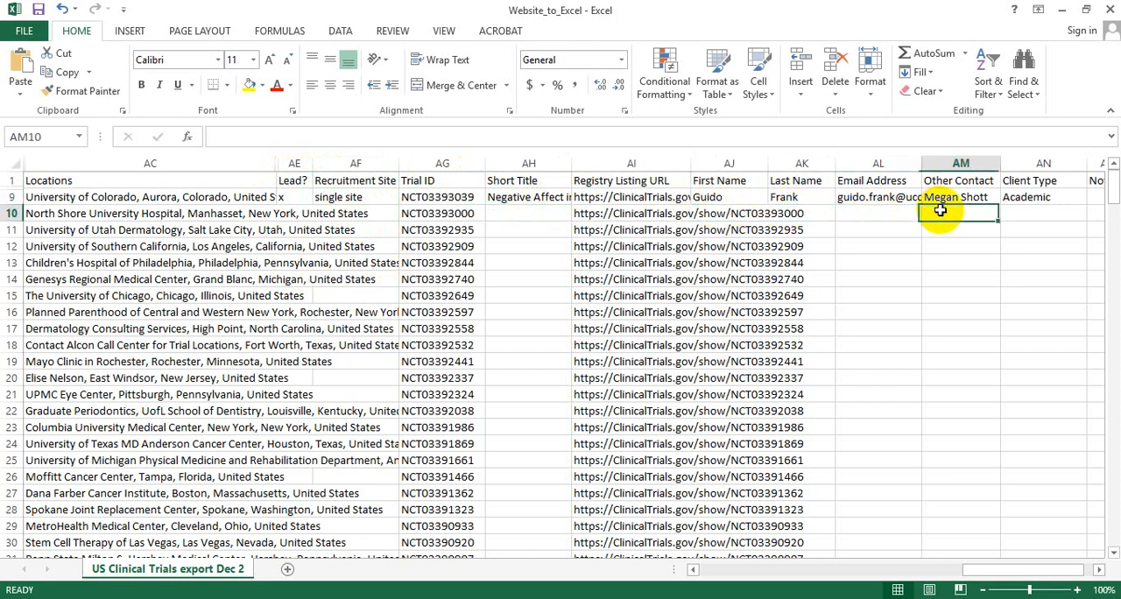
pyautogui.click(1045, 212)
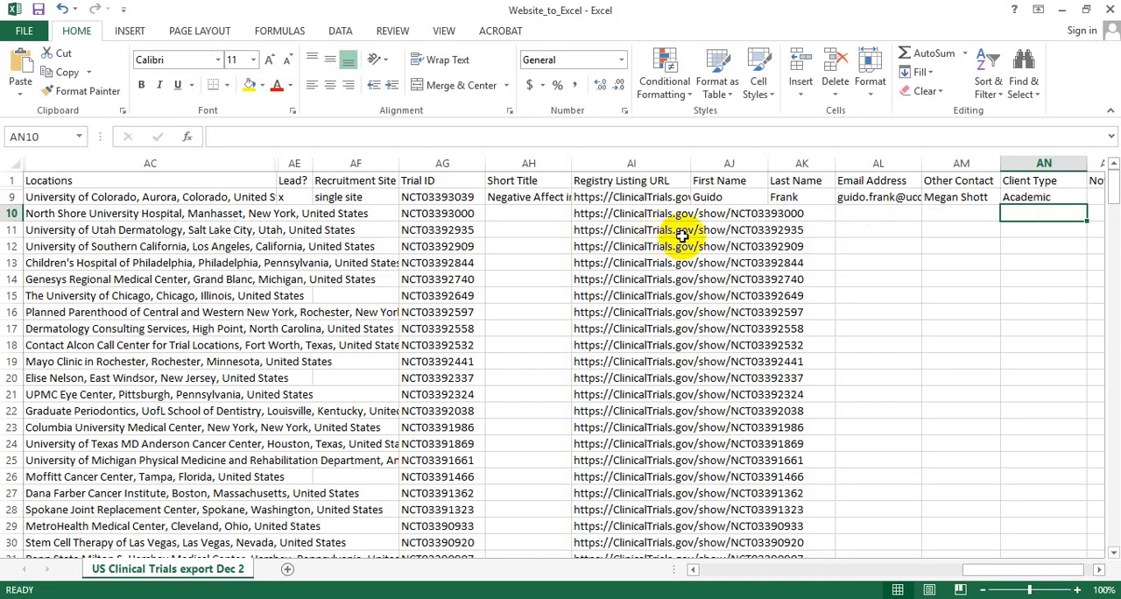
pyautogui.click(887, 224)
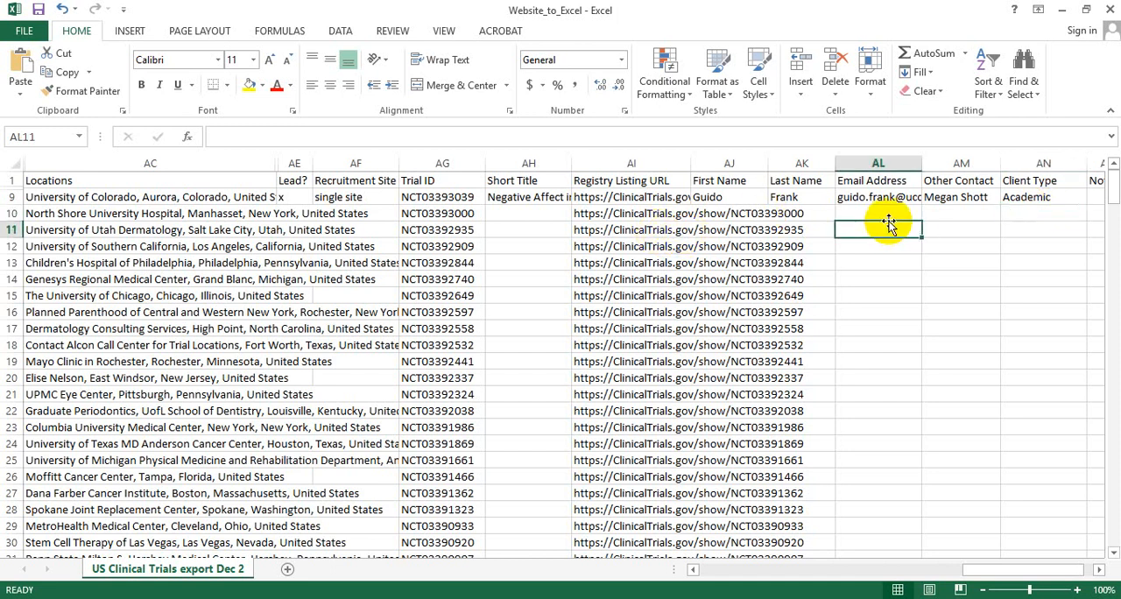
# Copy the Registry Listing URL from row 10 and open it in the Opera browser.
pyautogui.click(586, 215)
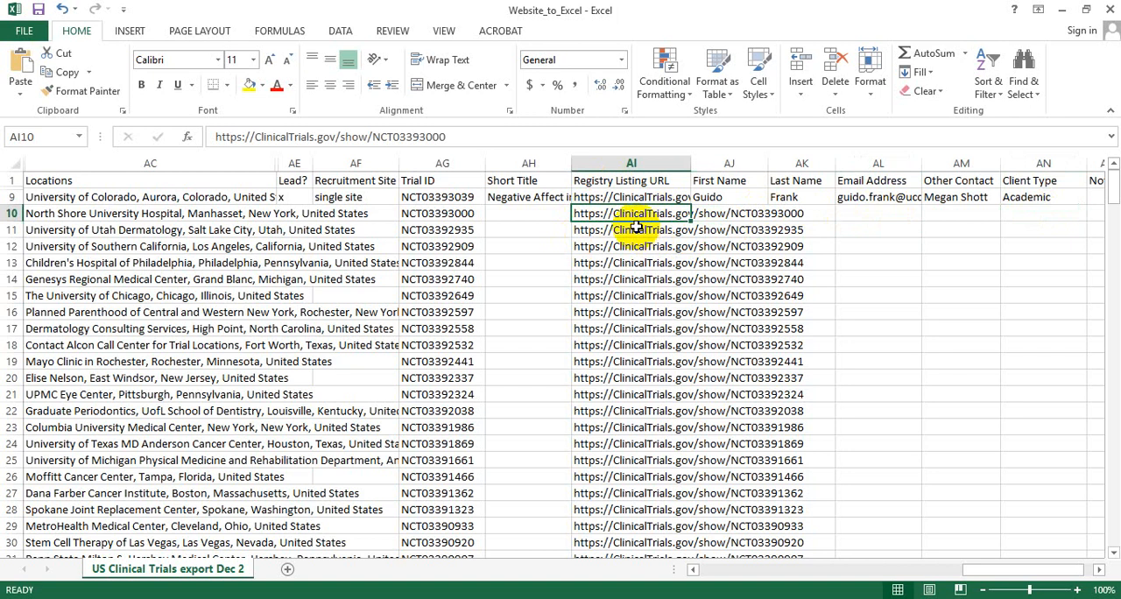
pyautogui.hotkey('ctrl', 'c')
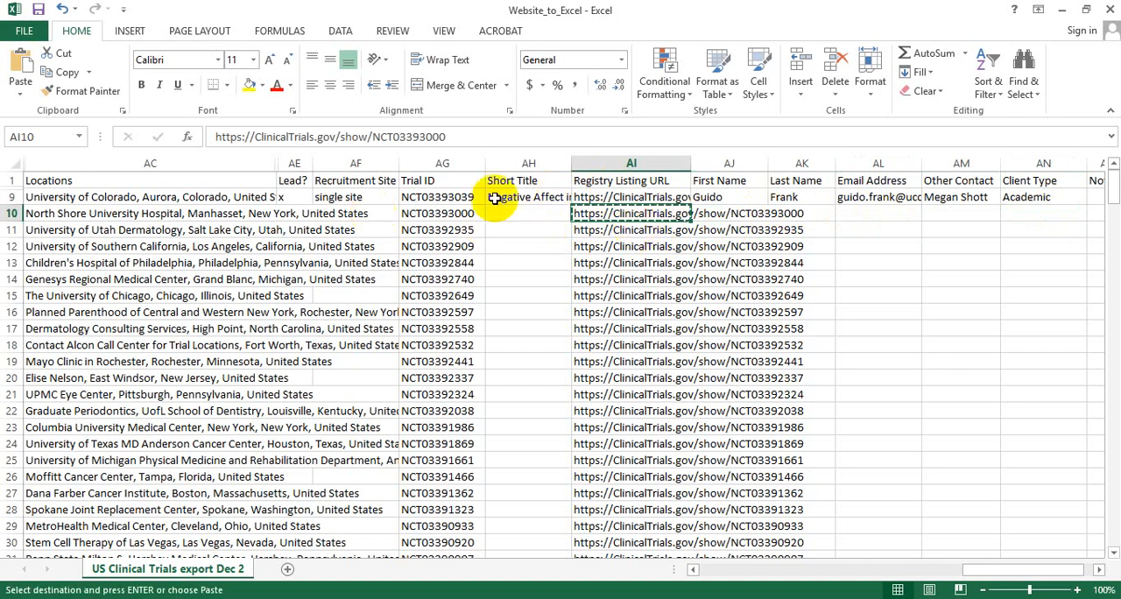
pyautogui.click(377, 597)
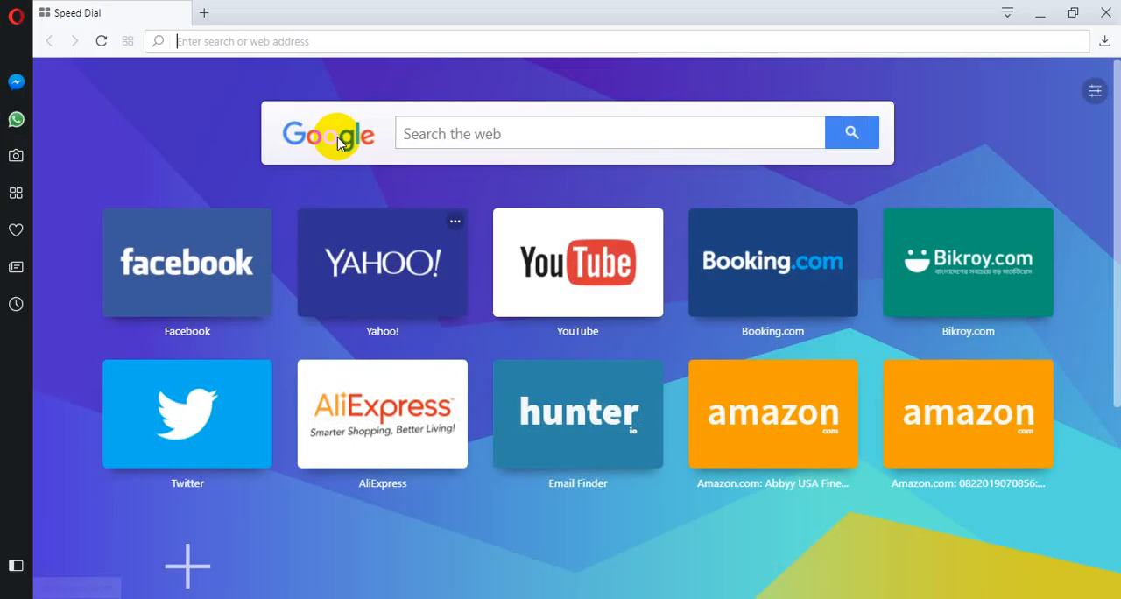
pyautogui.hotkey('ctrl', 'v')
pyautogui.press('Return')
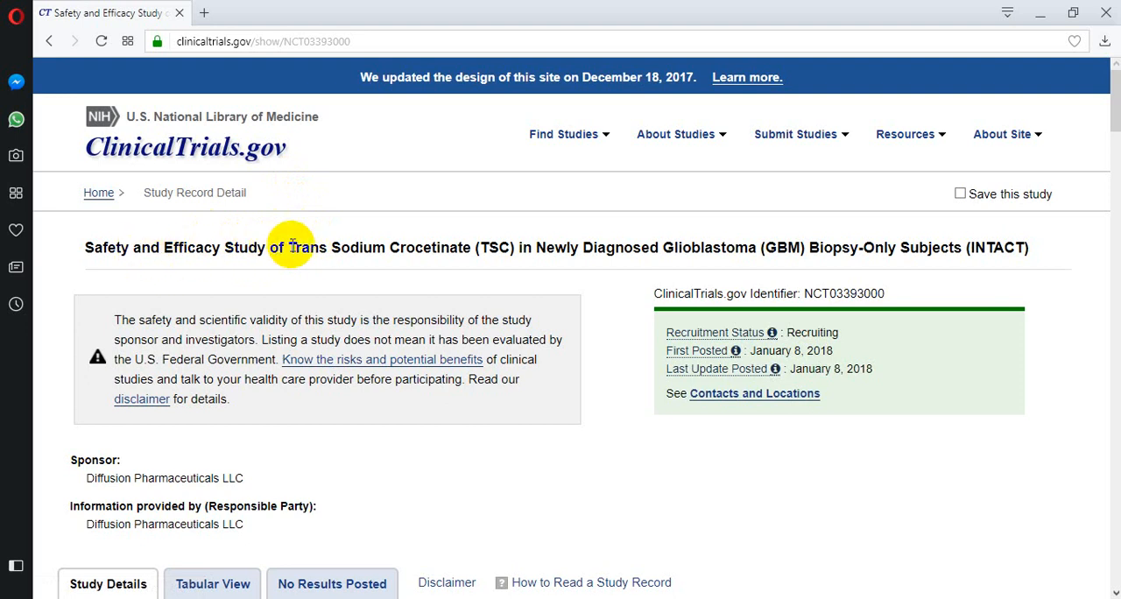
# Copy the study title from "Trans Sodium Crocetinate (TSC)" through "(INTACT)" into the Short Title cell of row 10 in Excel.
pyautogui.moveTo(289, 247); pyautogui.dragTo(1038, 250)
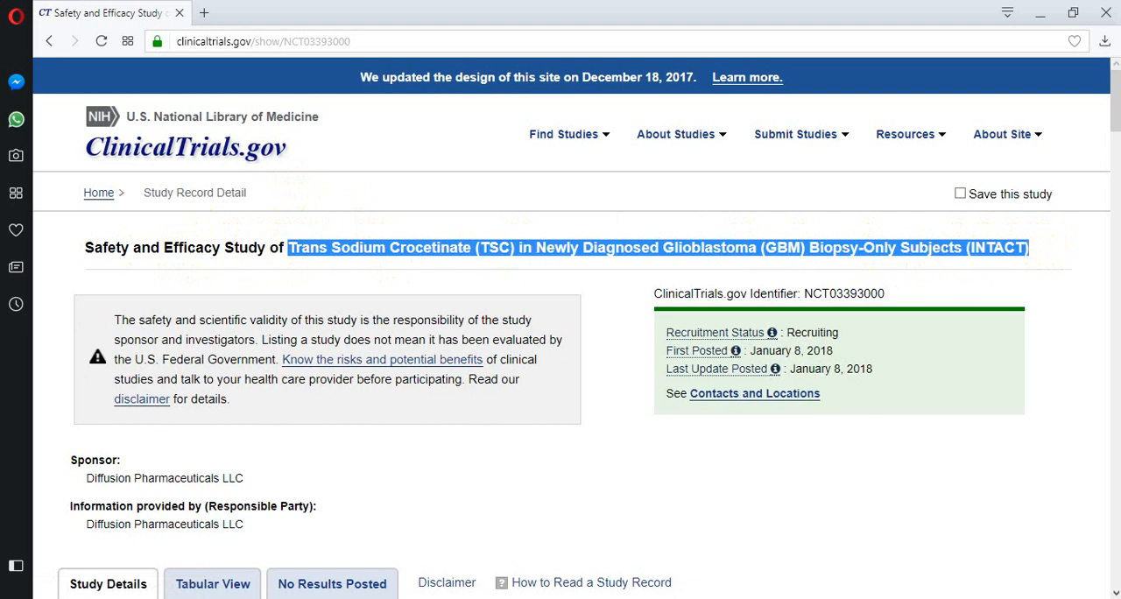
pyautogui.hotkey('alt', 'Tab')
pyautogui.click(526, 213)
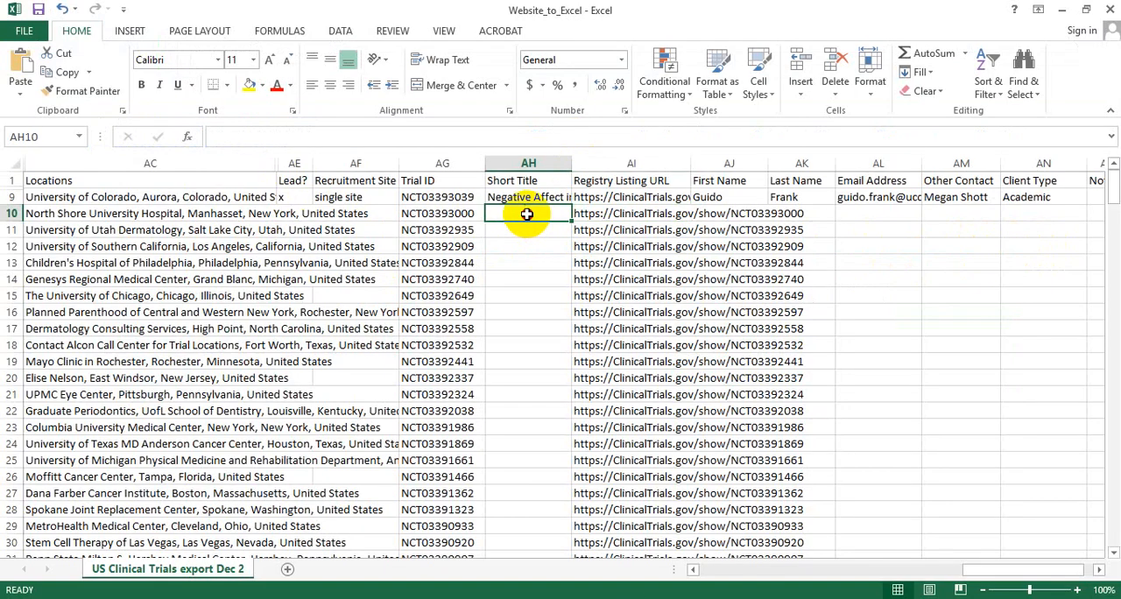
pyautogui.doubleClick(526, 214)
pyautogui.hotkey('ctrl', 'v')
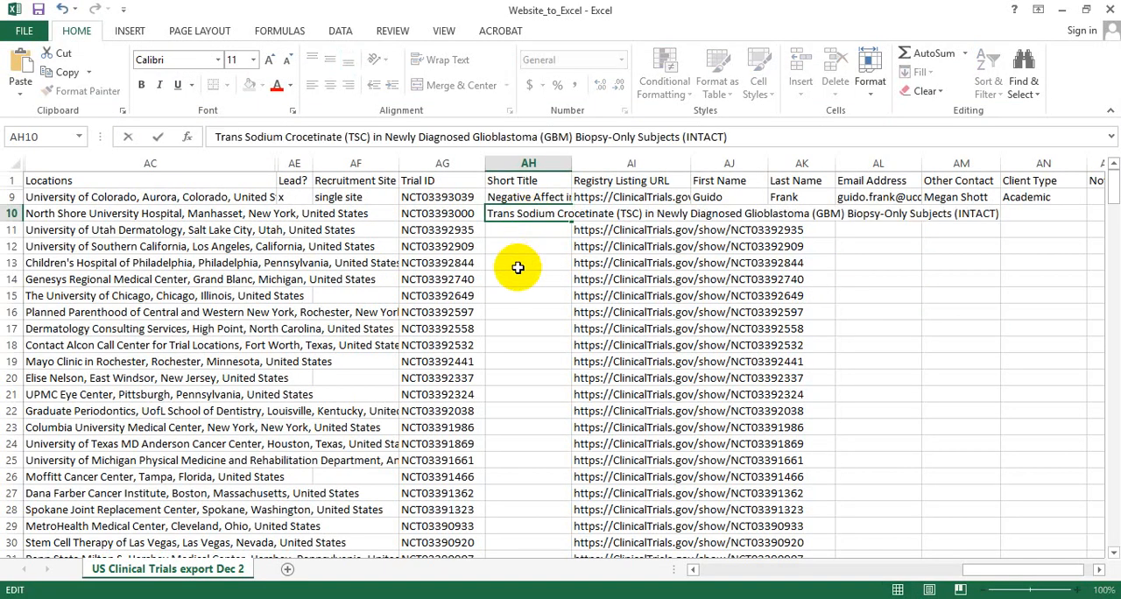
pyautogui.click(518, 268)
pyautogui.click(515, 213)
# Find Contacts and Locations in the browser's study record and copy the main contact's first name into First Name in row 10 in Excel.
pyautogui.click(635, 598)
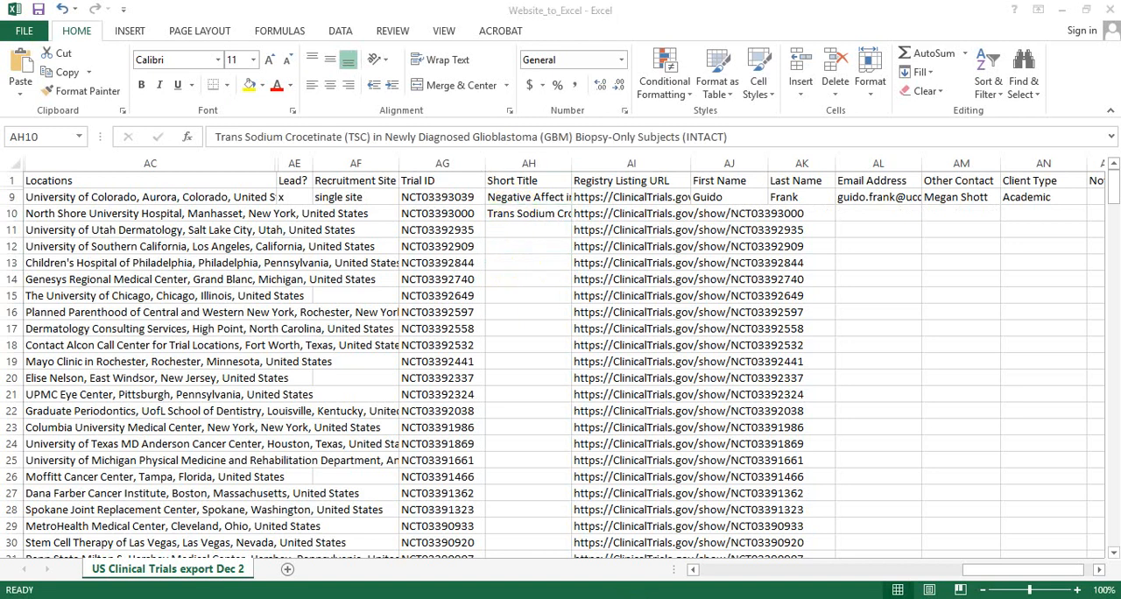
pyautogui.scroll(-12, 377, 426)
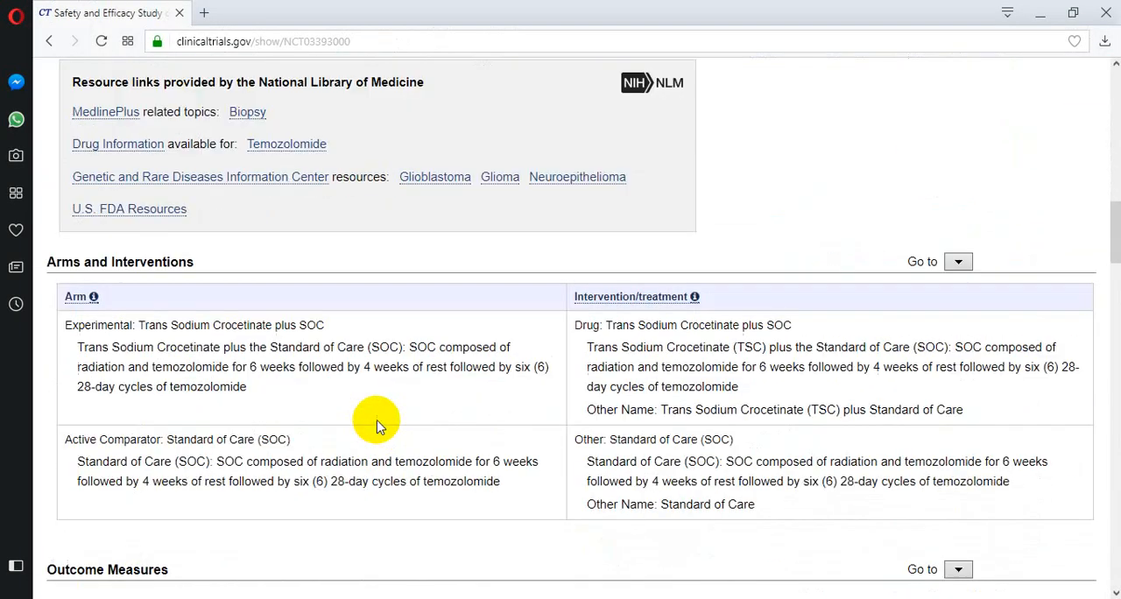
pyautogui.scroll(-15, 377, 426)
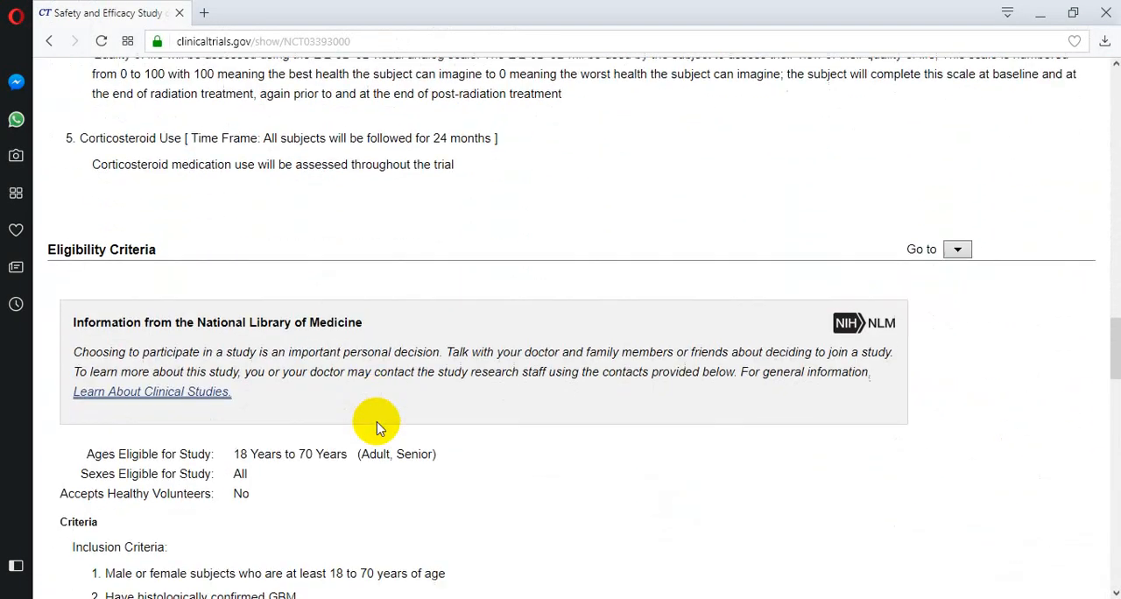
pyautogui.scroll(-12, 377, 426)
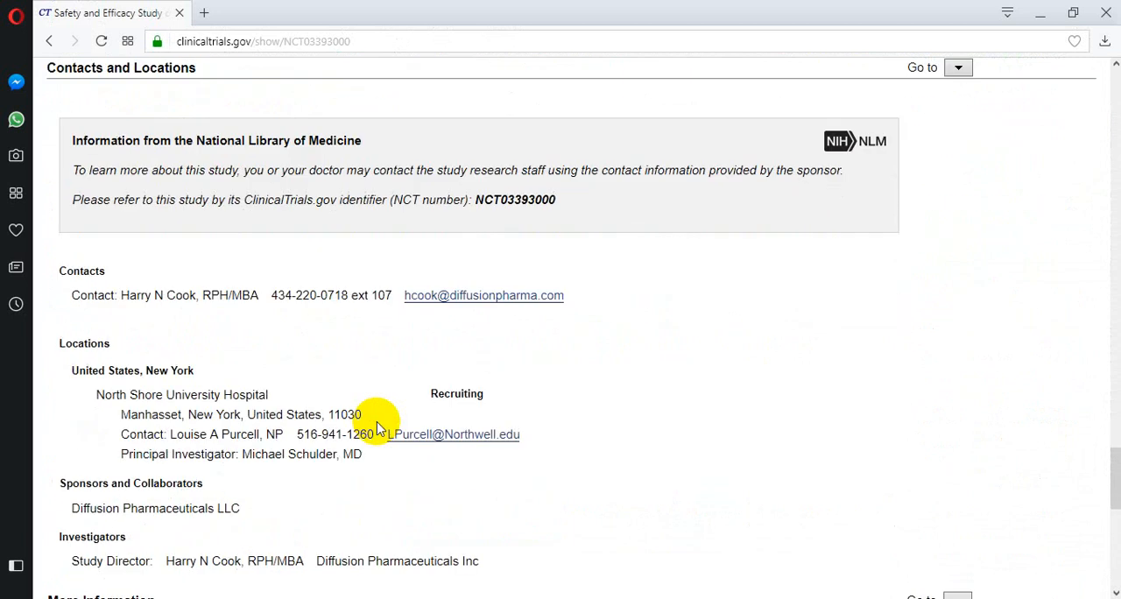
pyautogui.scroll(1, 96, 200)
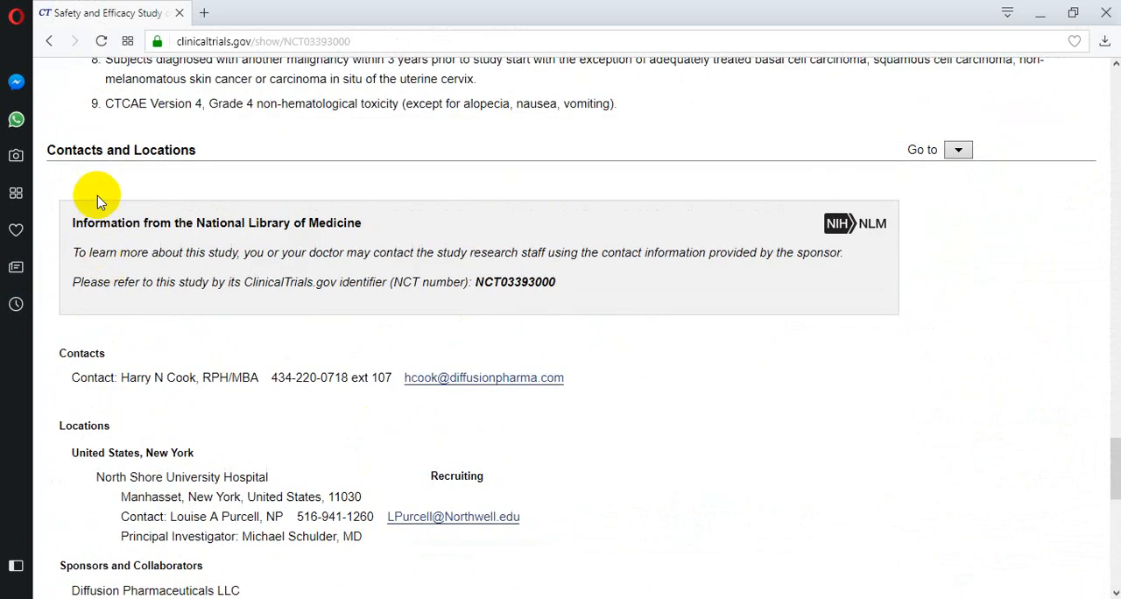
pyautogui.moveTo(196, 150); pyautogui.dragTo(77, 150)
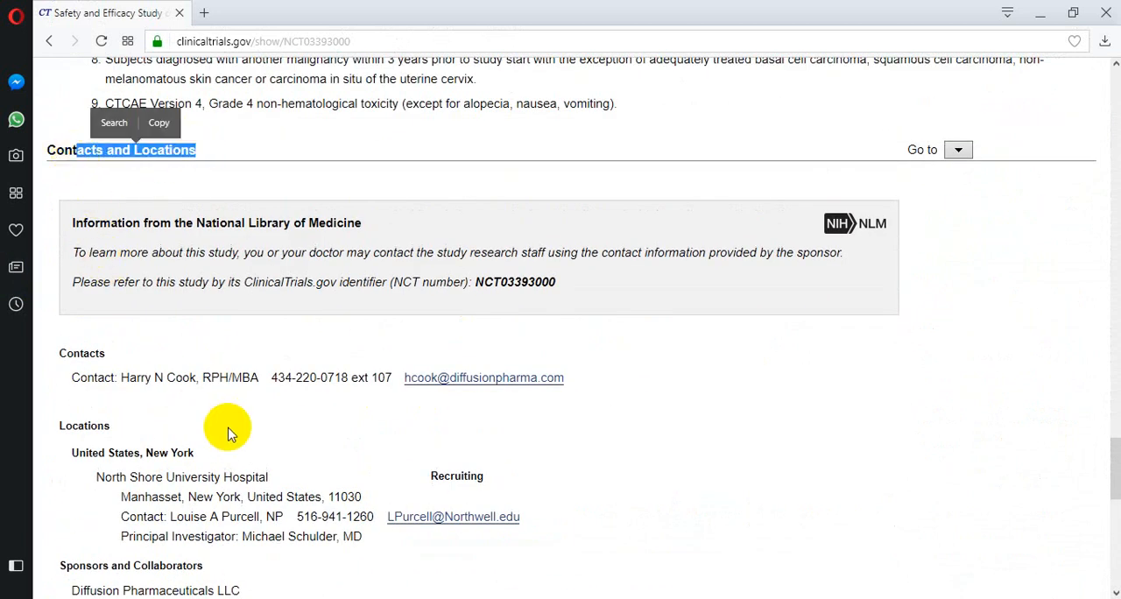
pyautogui.click(238, 419)
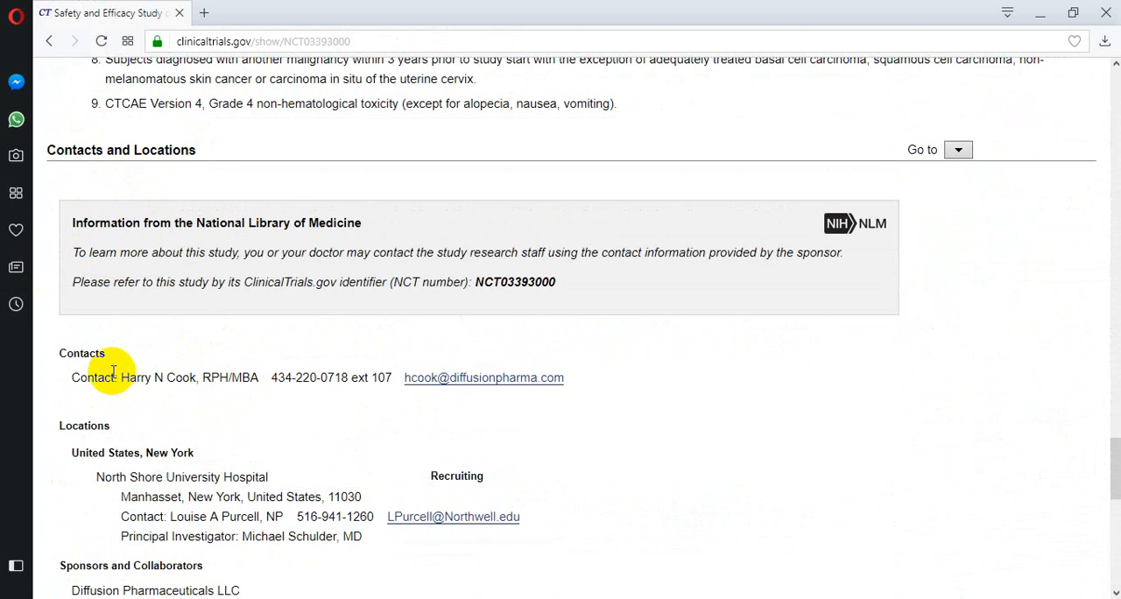
pyautogui.moveTo(121, 378); pyautogui.dragTo(158, 376)
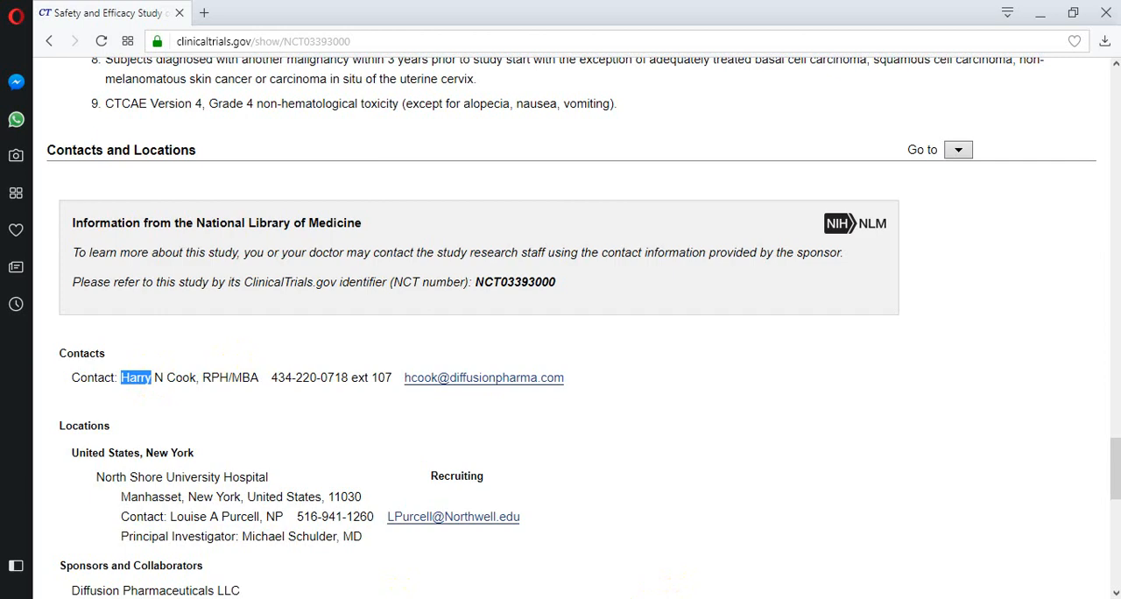
pyautogui.hotkey('alt', 'Tab')
pyautogui.click(720, 214)
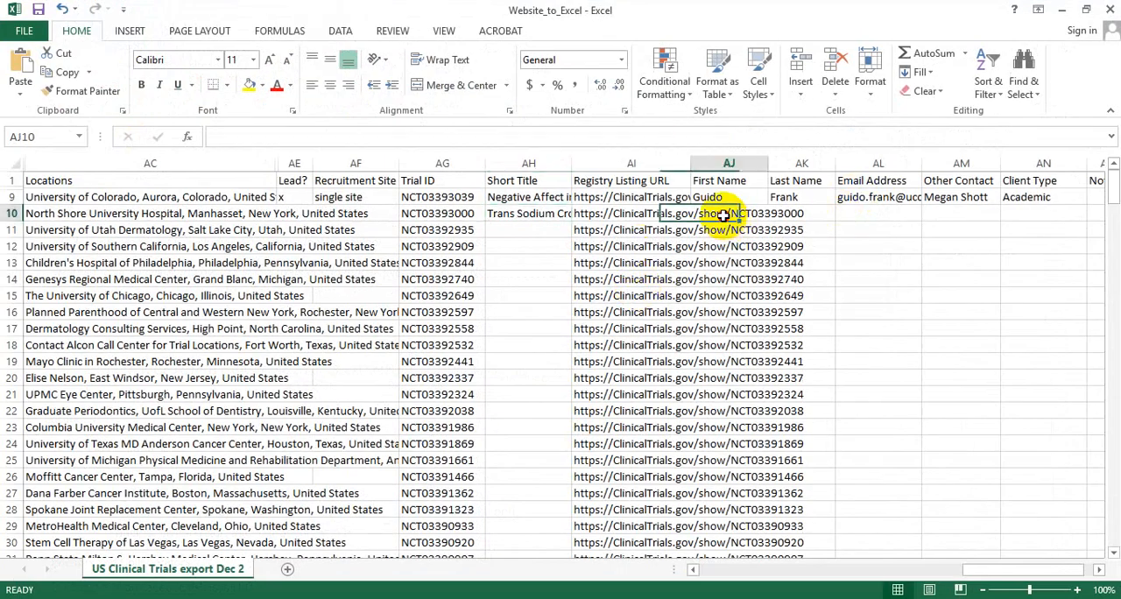
pyautogui.hotkey('ctrl', 'v')
# Copy the main contact's last name from the browser's study record into the Last Name cell of row 10 in Excel.
pyautogui.click(816, 214)
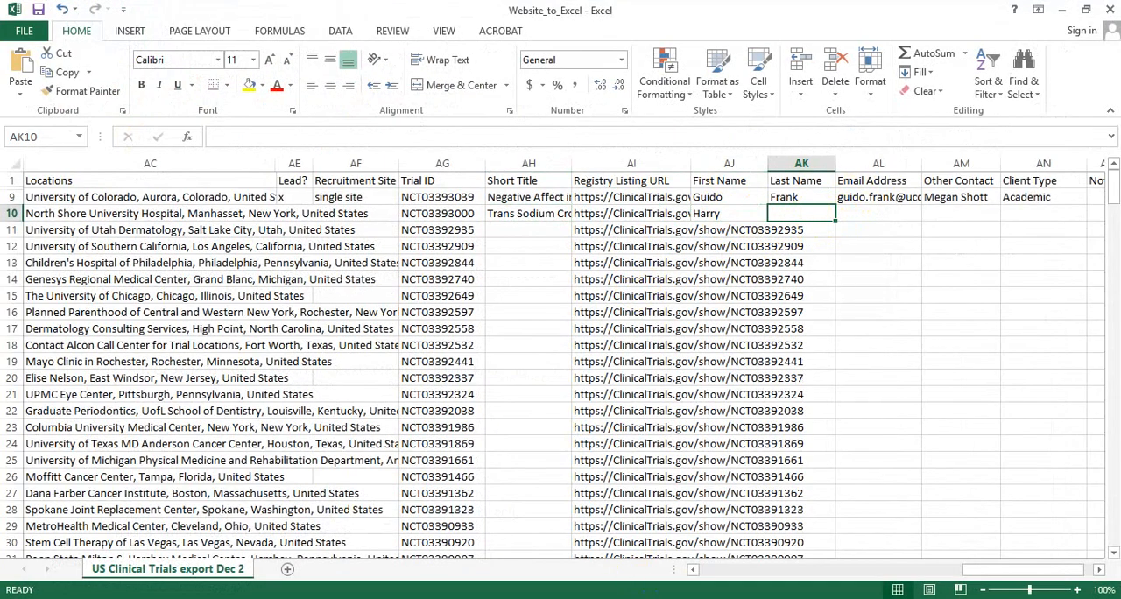
pyautogui.hotkey('alt', 'Tab')
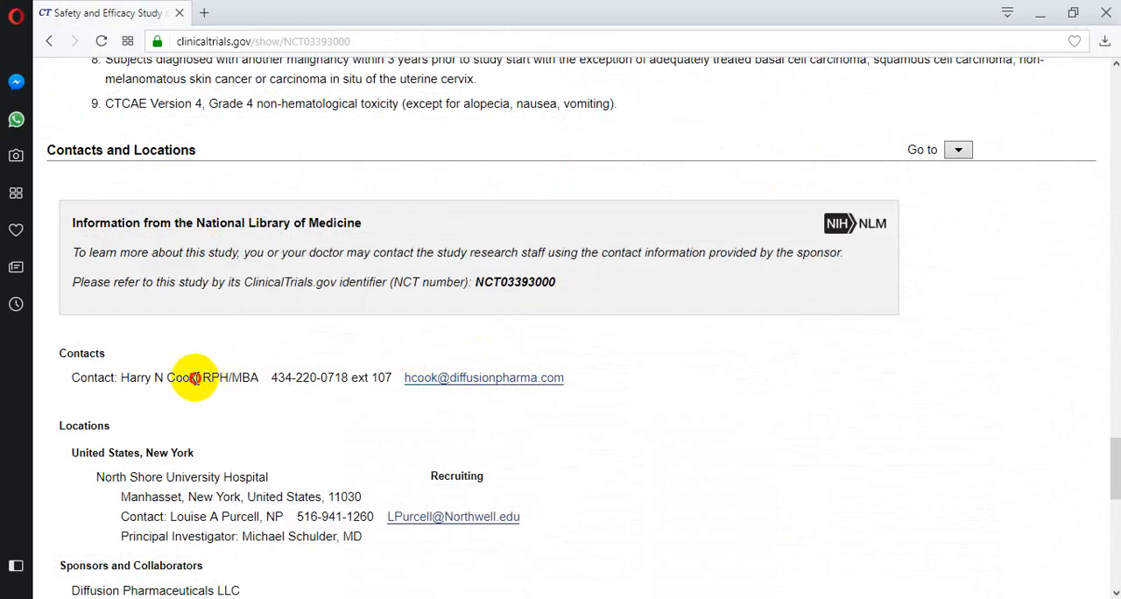
pyautogui.moveTo(196, 378); pyautogui.dragTo(179, 377)
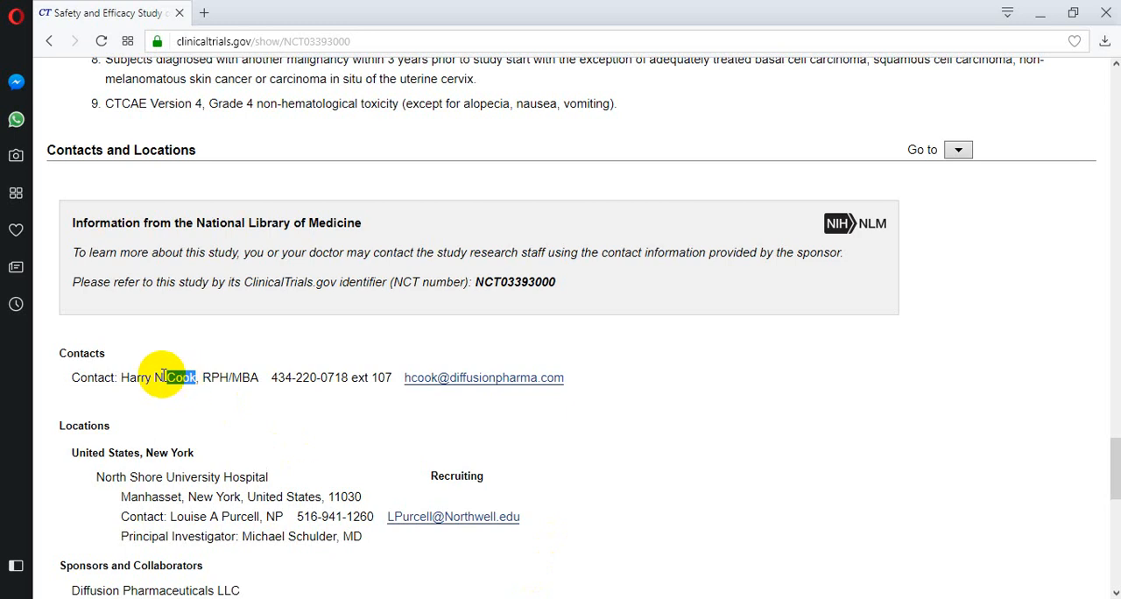
pyautogui.click(153, 376)
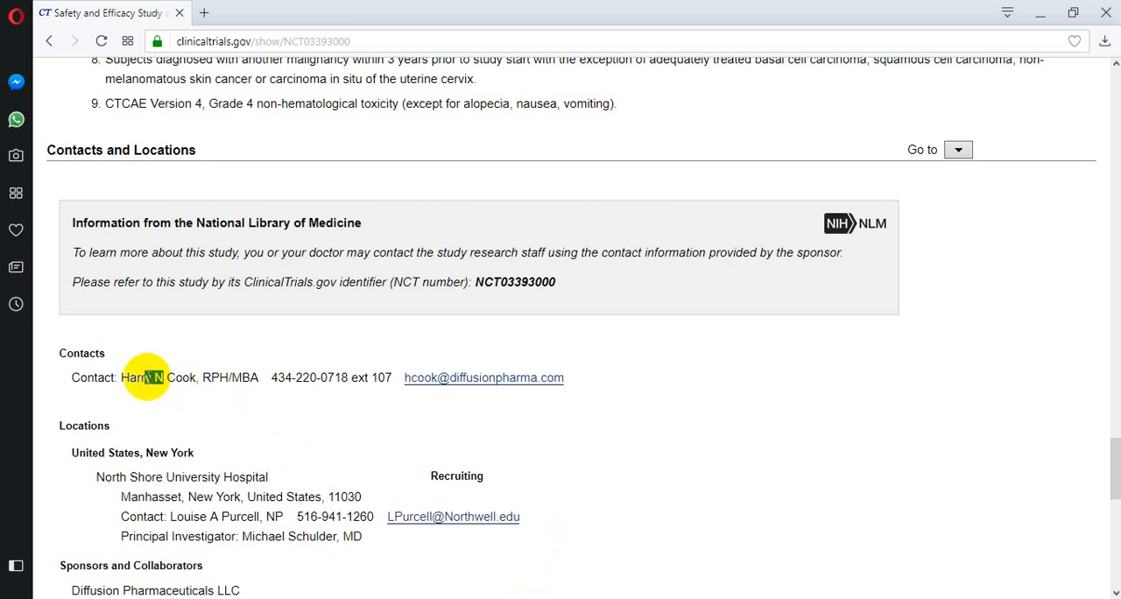
pyautogui.click(151, 378)
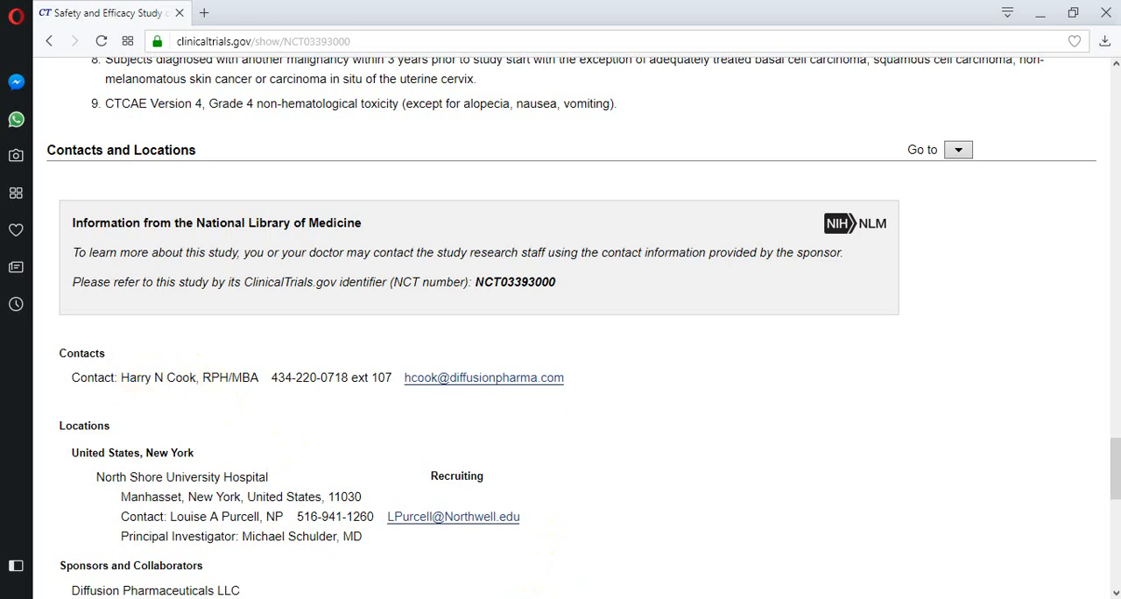
pyautogui.moveTo(648, 597)
pyautogui.click(623, 539)
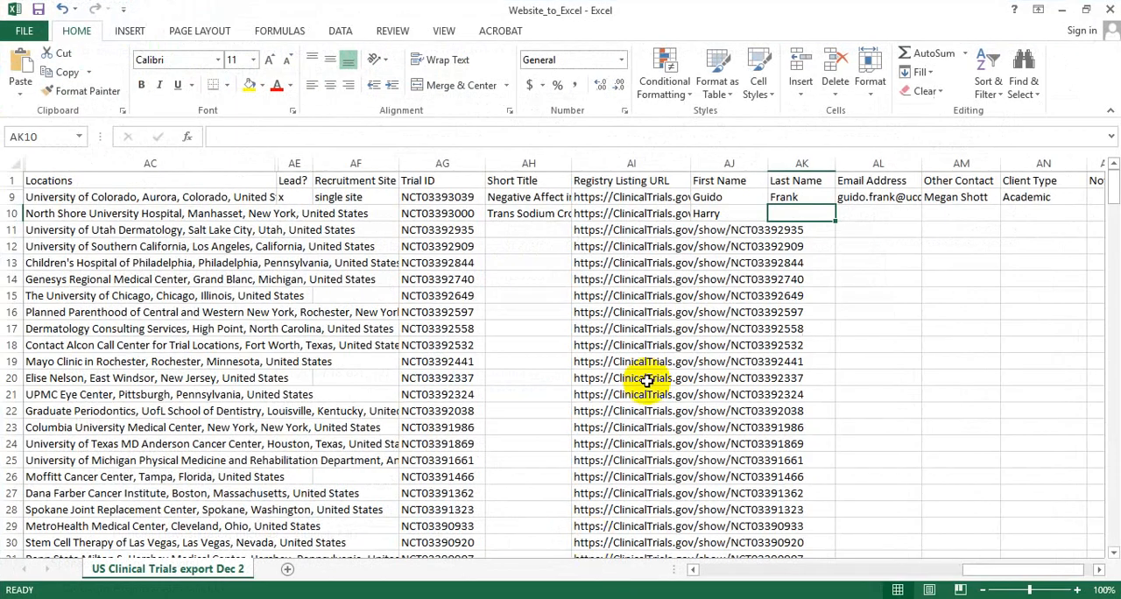
pyautogui.click(795, 213)
pyautogui.write('Cook')
pyautogui.press('Tab')
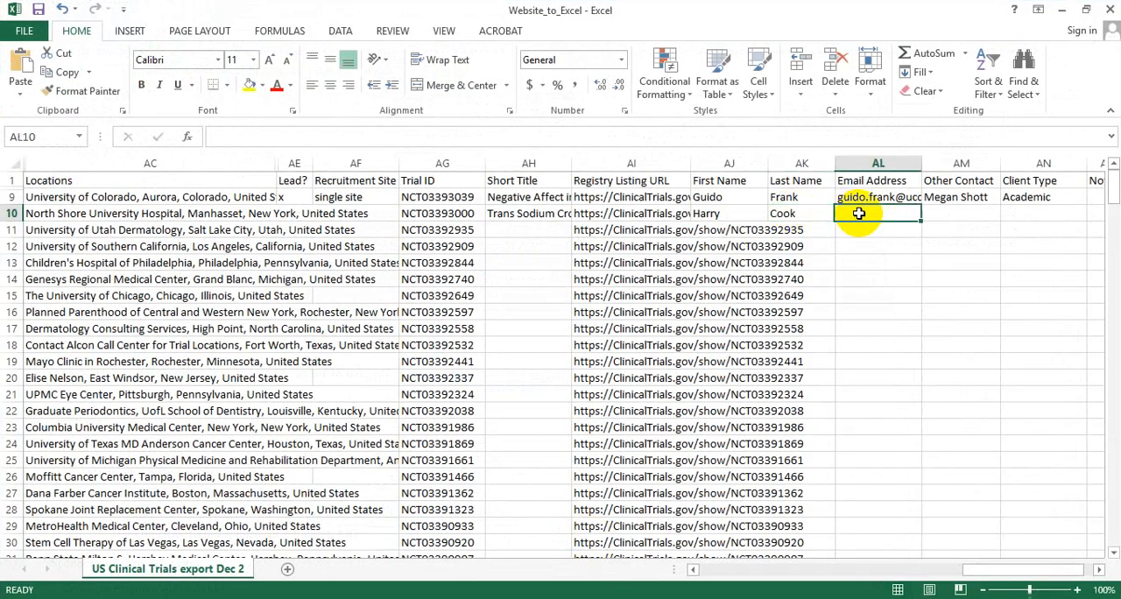
# Copy the main contact's phone number with extension from the browser's study record into the Phone cell of row 10 in Excel.
pyautogui.hotkey('alt', 'Tab')
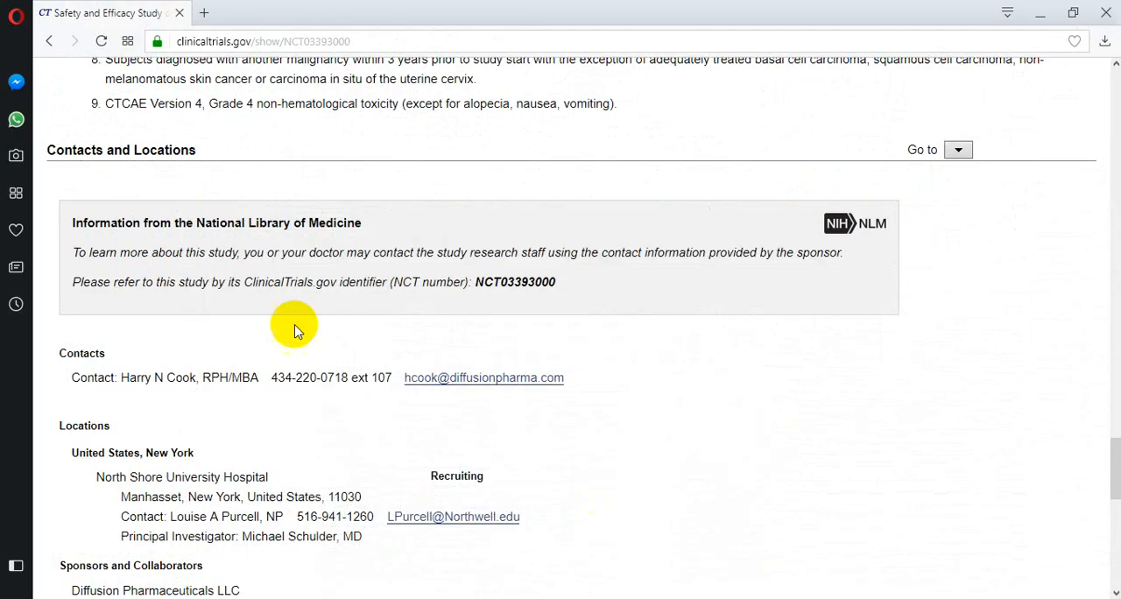
pyautogui.rightClick(457, 385)
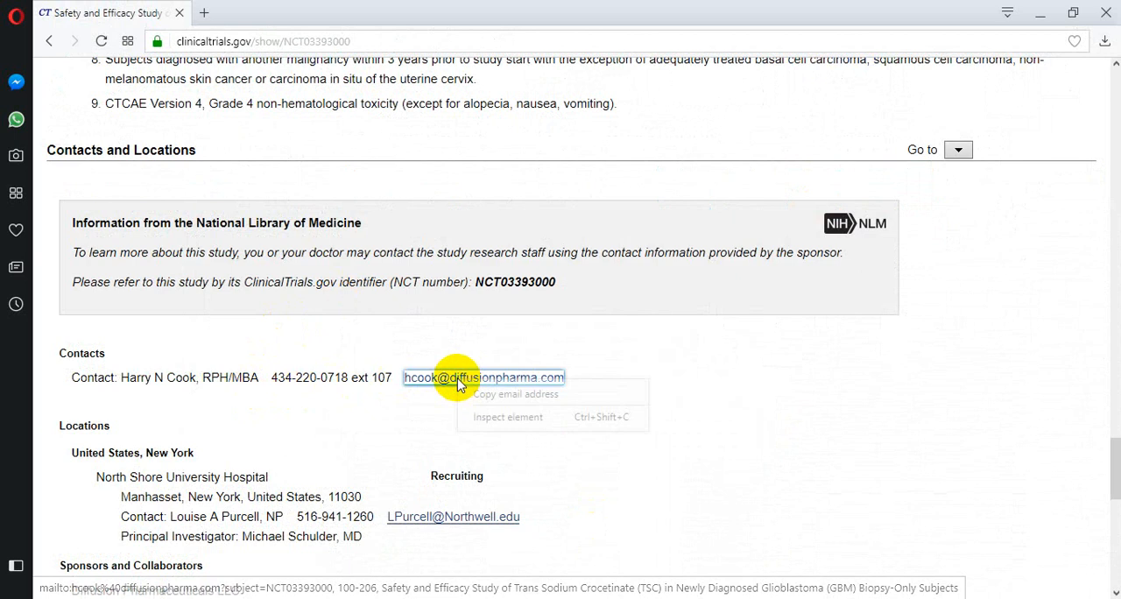
pyautogui.click(436, 438)
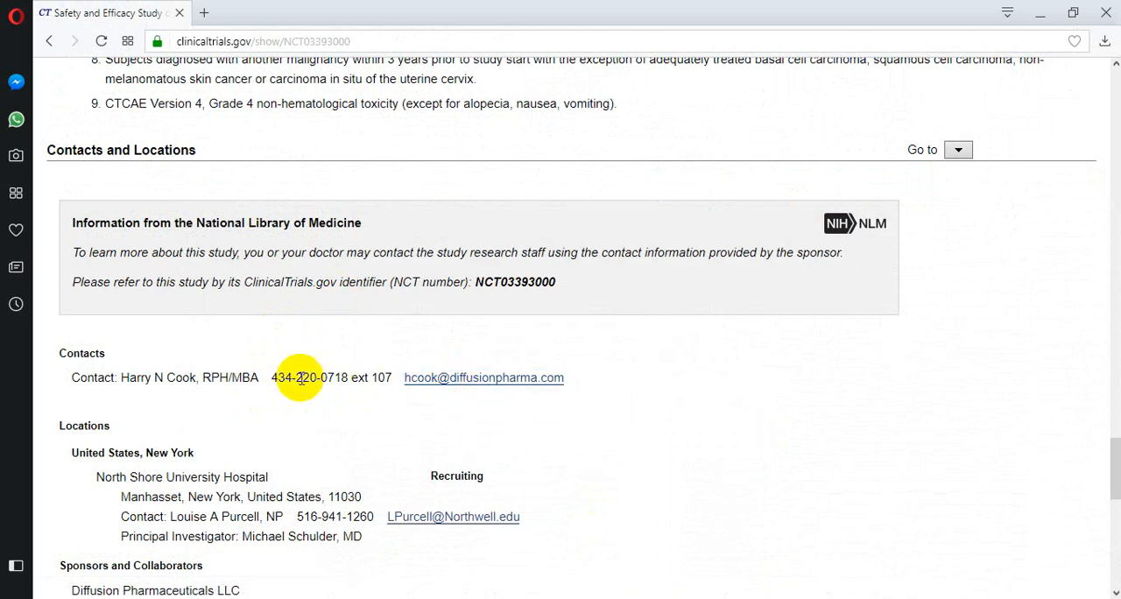
pyautogui.moveTo(273, 377); pyautogui.dragTo(387, 373)
pyautogui.hotkey('ctrl', 'c')
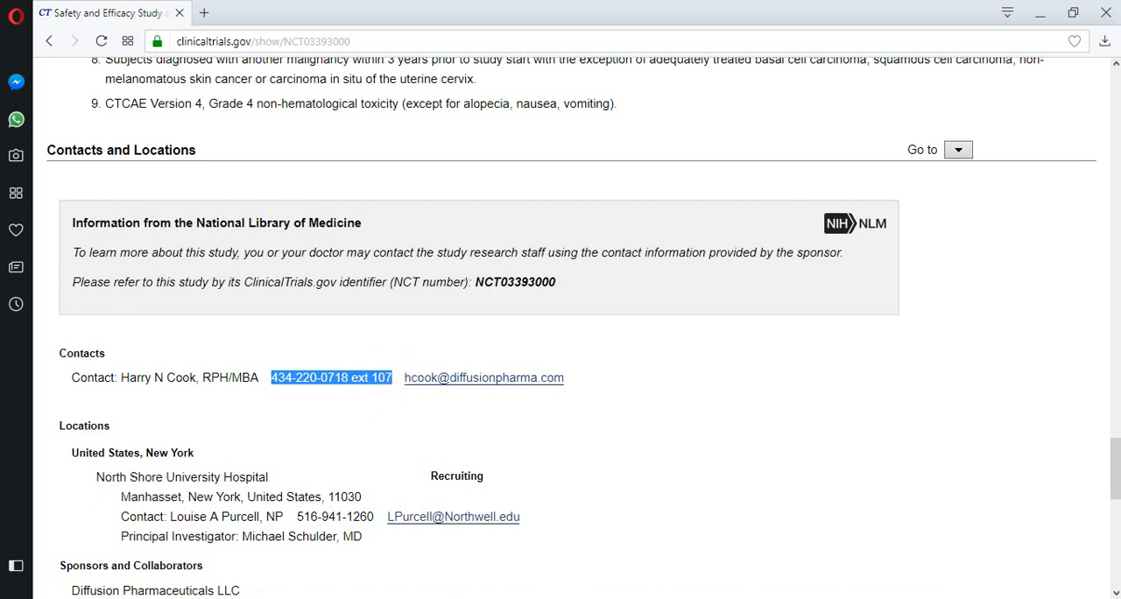
pyautogui.hotkey('alt', 'Tab')
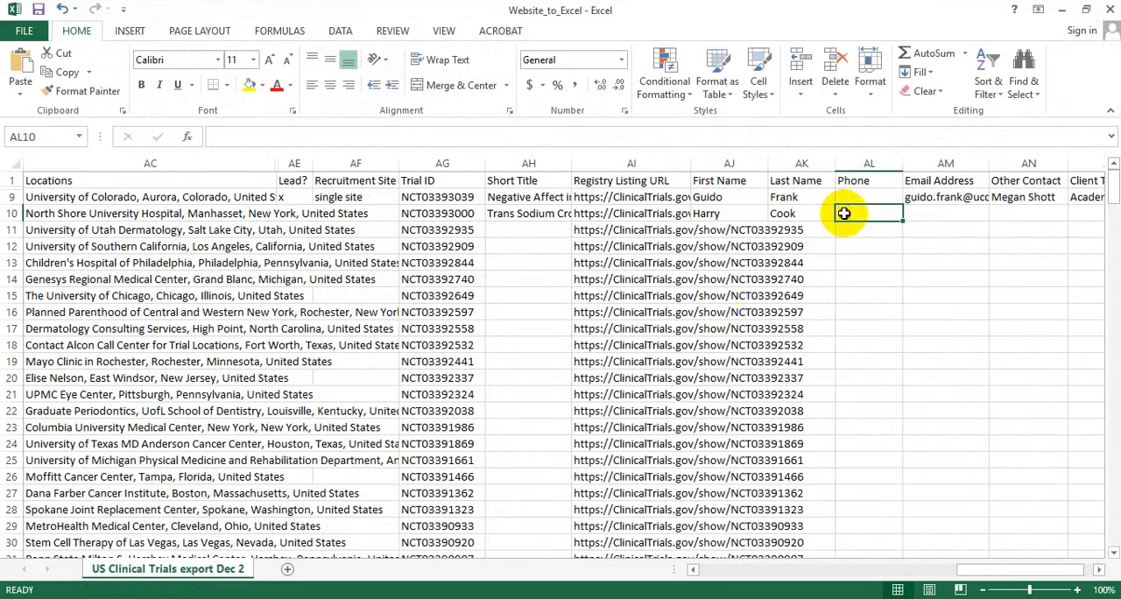
pyautogui.doubleClick(843, 214)
pyautogui.hotkey('ctrl', 'v')
pyautogui.click(943, 213)
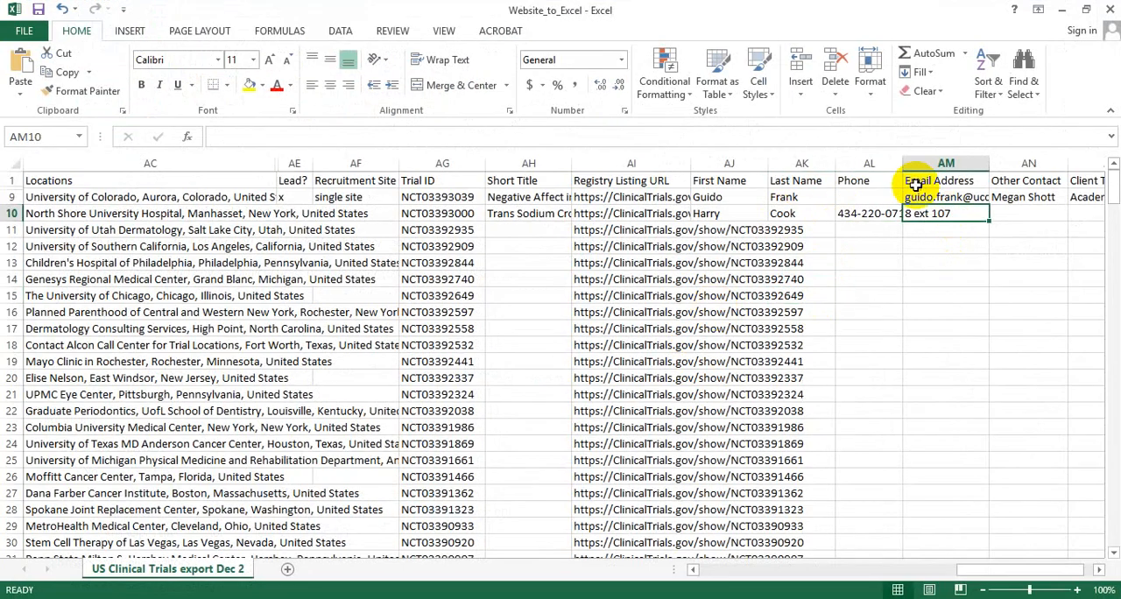
# Try to copy the address of the main contact's email link from the browser's study record into Email Address in row 10 in Excel.
pyautogui.hotkey('alt', 'Tab')
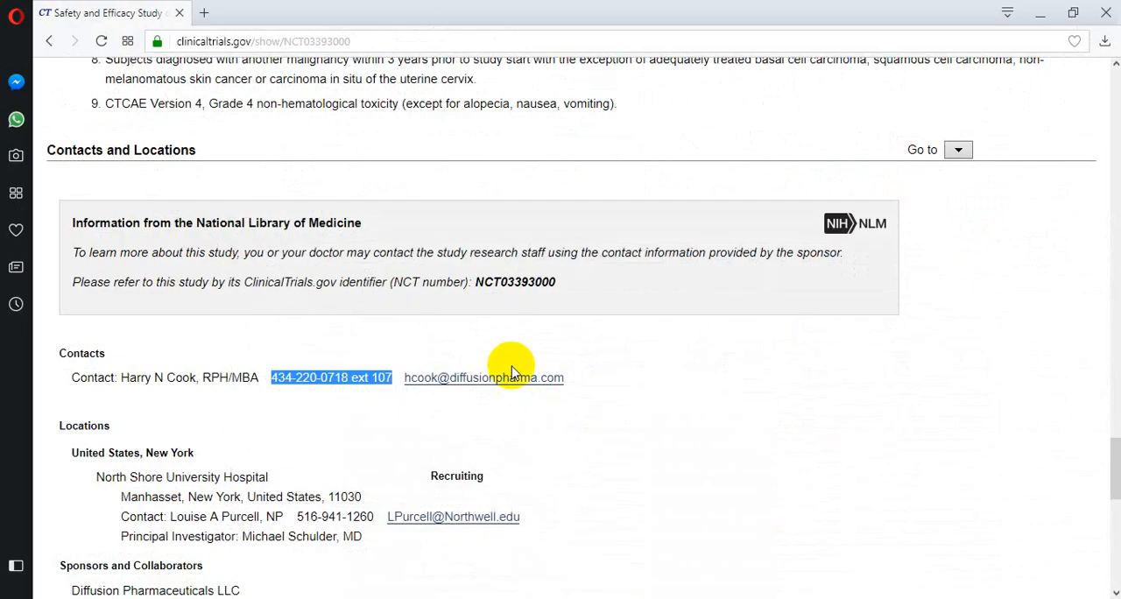
pyautogui.rightClick(468, 380)
pyautogui.click(488, 401)
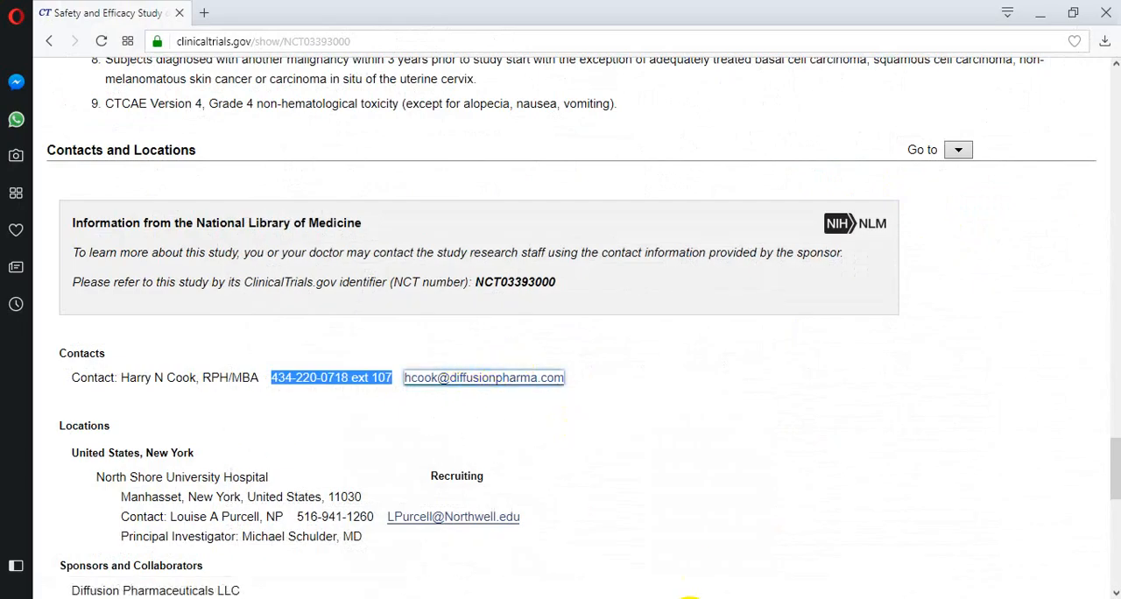
pyautogui.hotkey('alt', 'Tab')
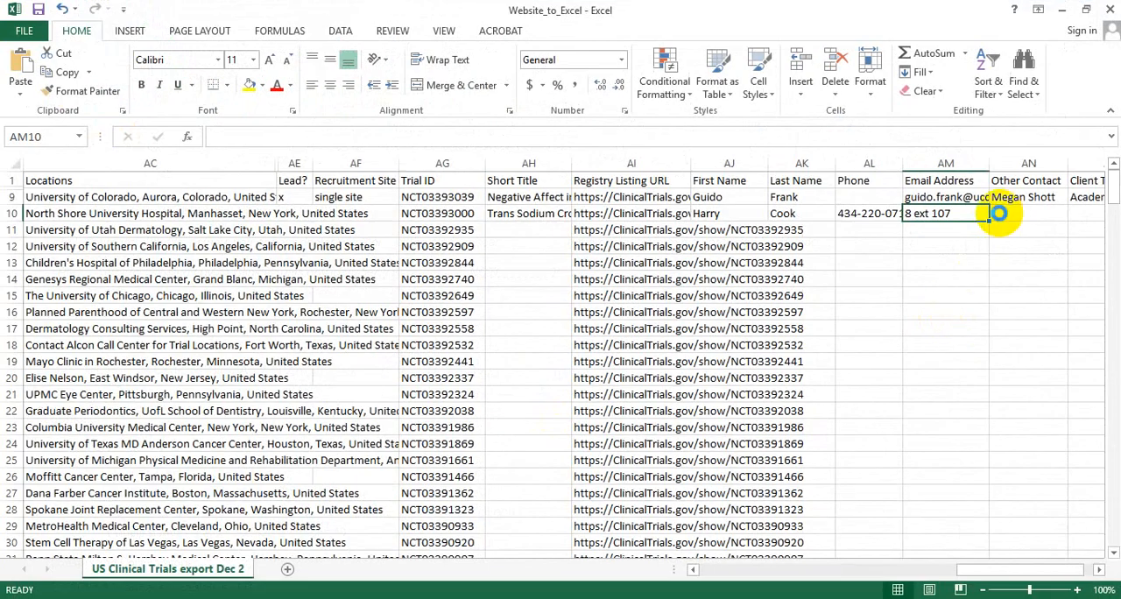
pyautogui.hotkey('ctrl', 'v')
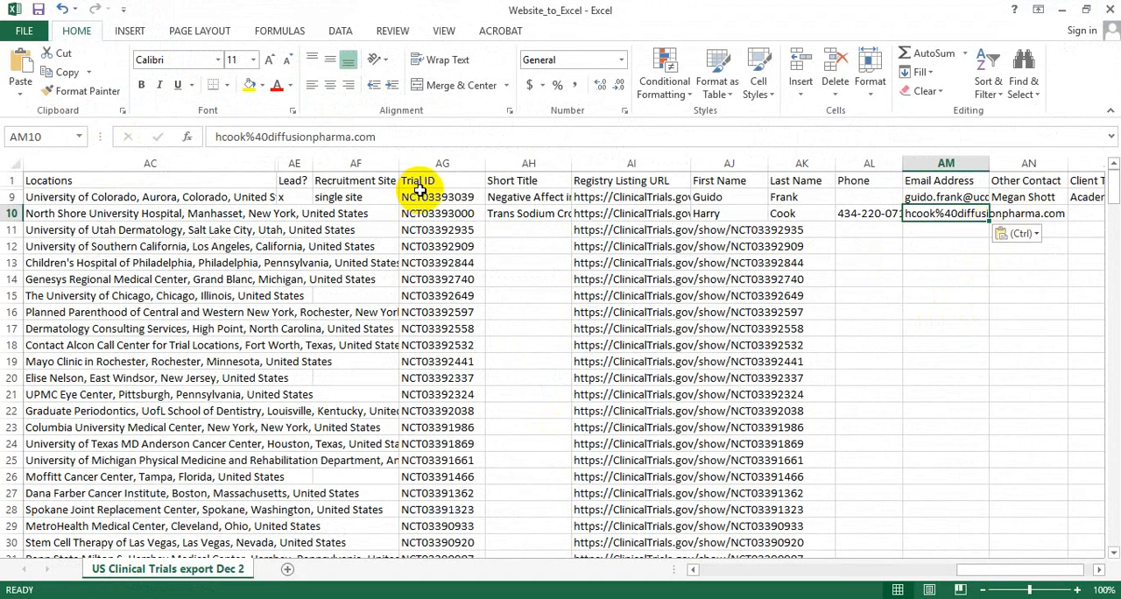
pyautogui.press('Delete')
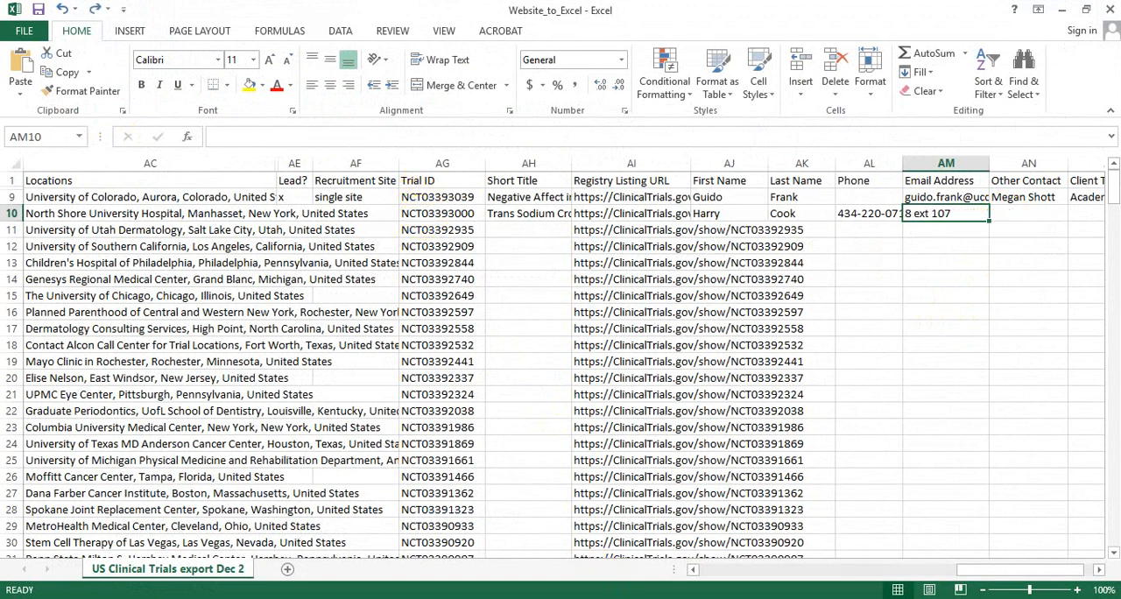
# Copy the main contact's email text from the browser's study record into the Email Address cell of row 10 in Excel.
pyautogui.hotkey('alt', 'Tab')
pyautogui.moveTo(560, 379); pyautogui.dragTo(407, 385)
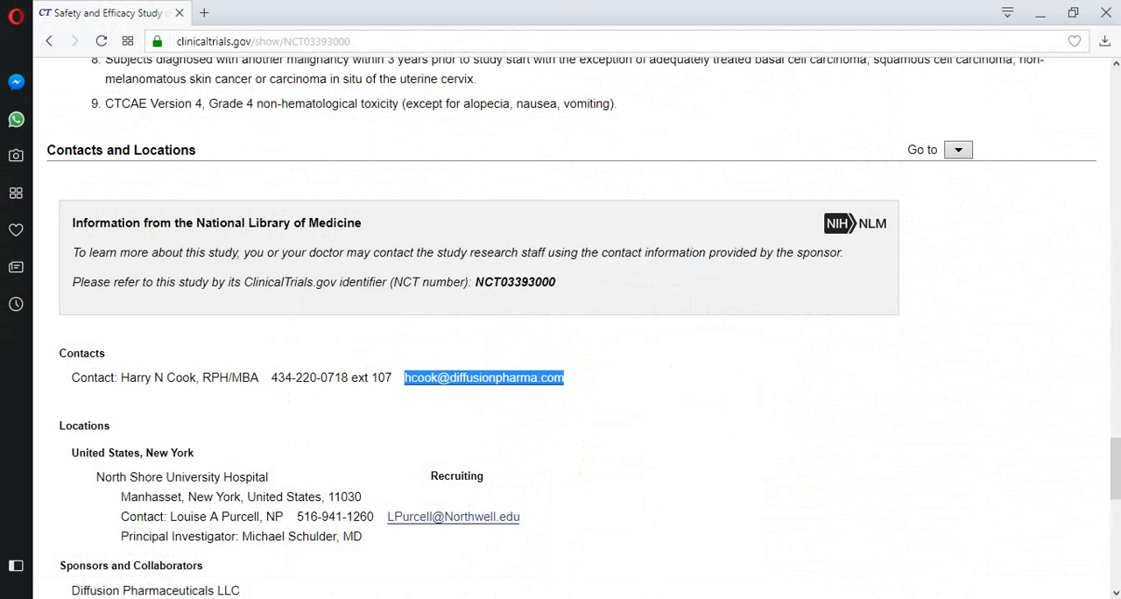
pyautogui.hotkey('ctrl', 'c')
pyautogui.hotkey('alt', 'Tab')
pyautogui.hotkey('ctrl', 'v')
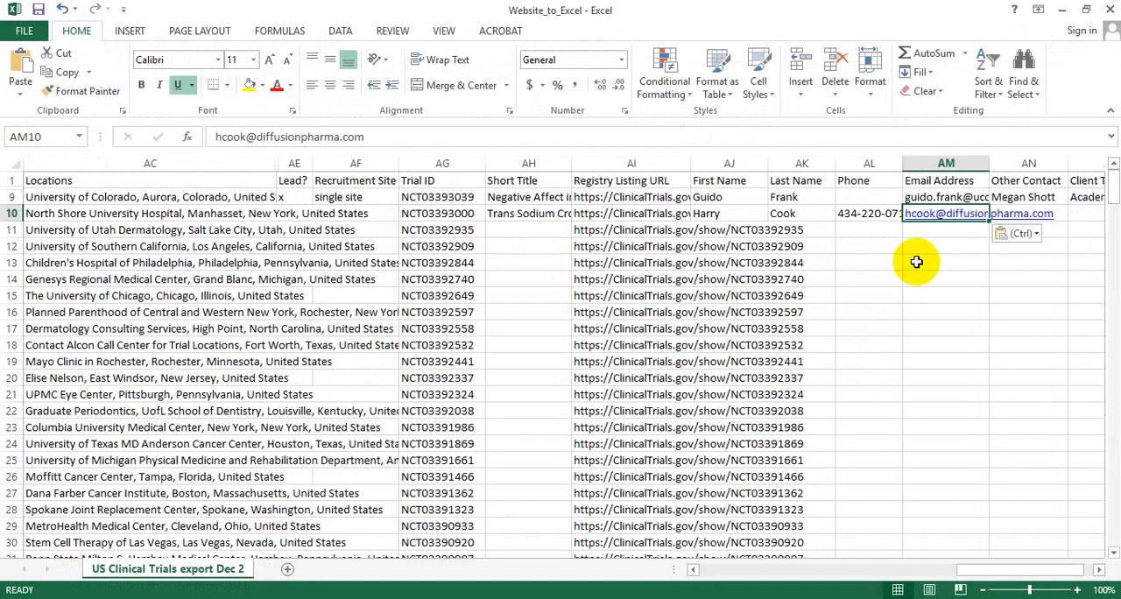
# Check the Contacts section of the browser's study record for an additional person for Other Contact in row 10 in Excel.
pyautogui.click(1022, 215)
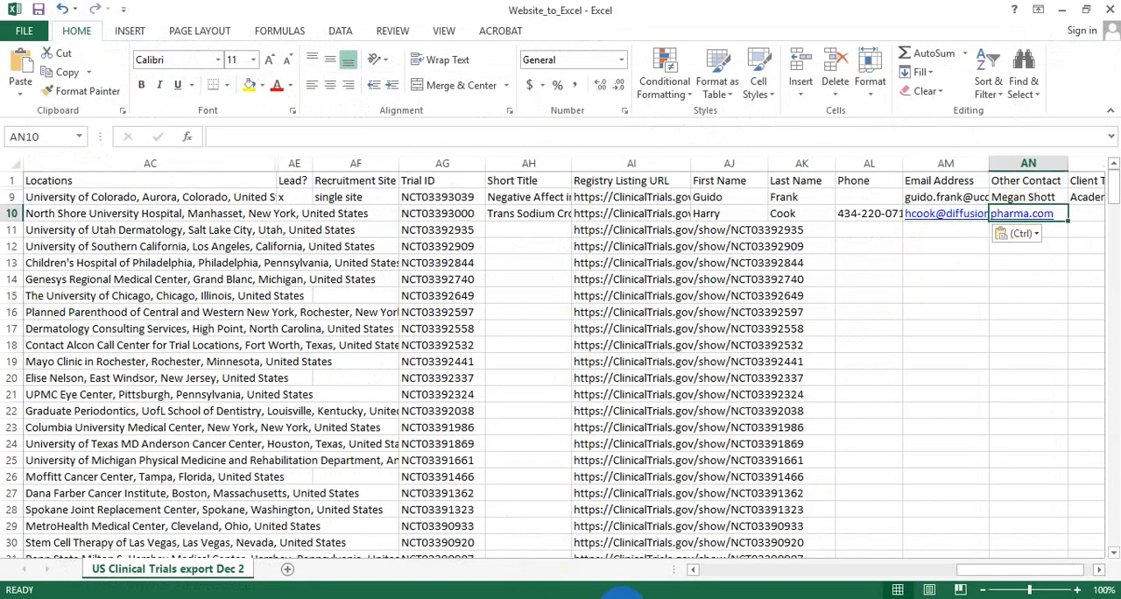
pyautogui.hotkey('alt', 'Tab')
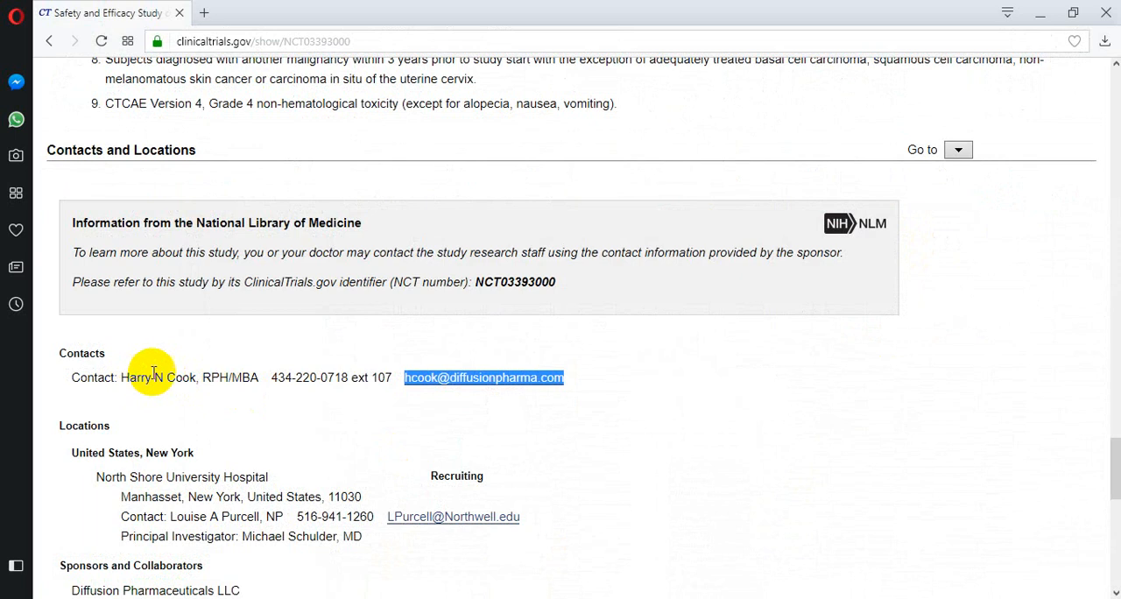
pyautogui.moveTo(228, 377); pyautogui.dragTo(235, 383)
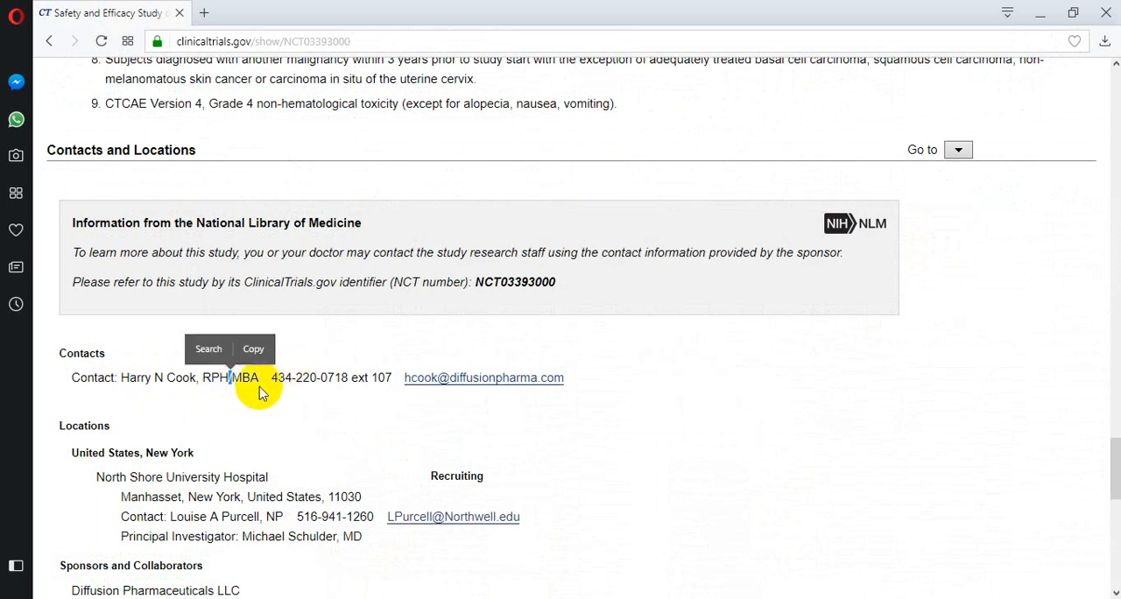
pyautogui.click(260, 391)
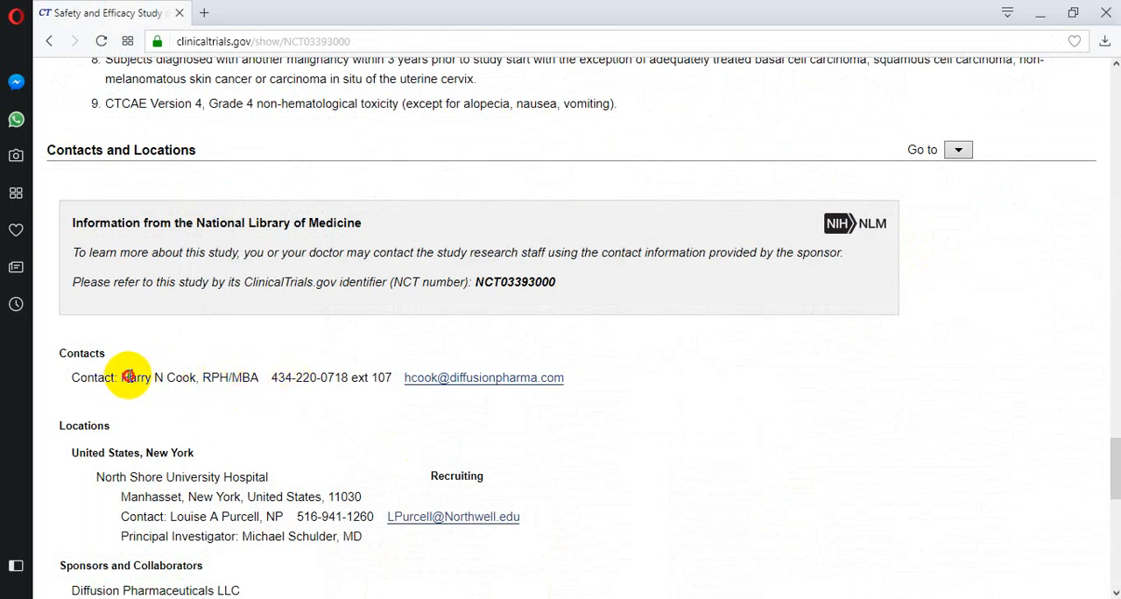
pyautogui.moveTo(128, 376); pyautogui.dragTo(167, 391)
pyautogui.click(163, 395)
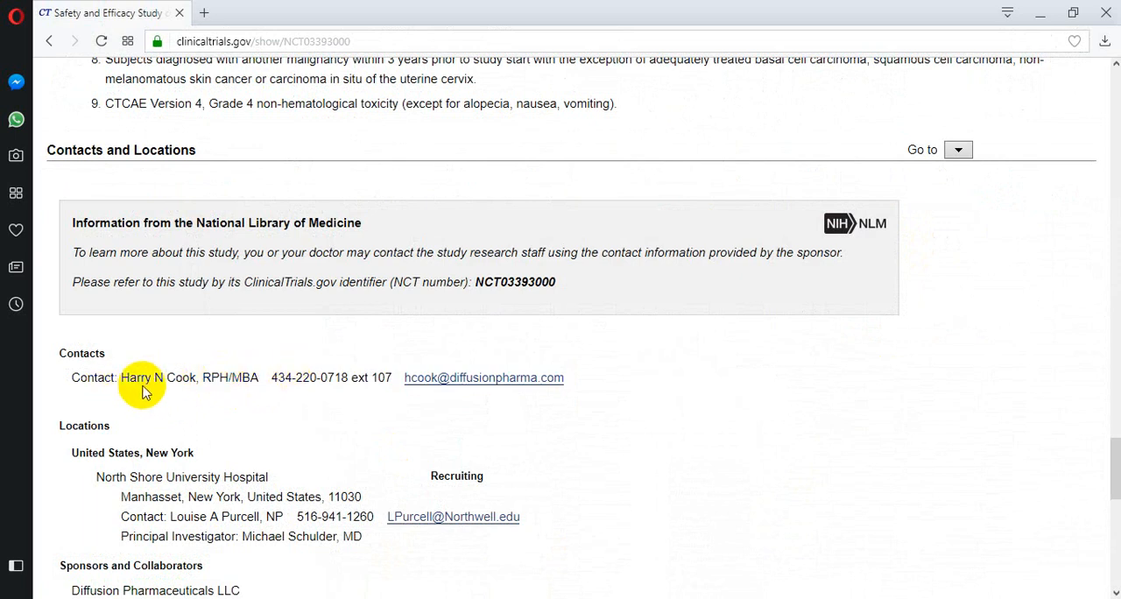
pyautogui.hotkey('alt', 'Tab')
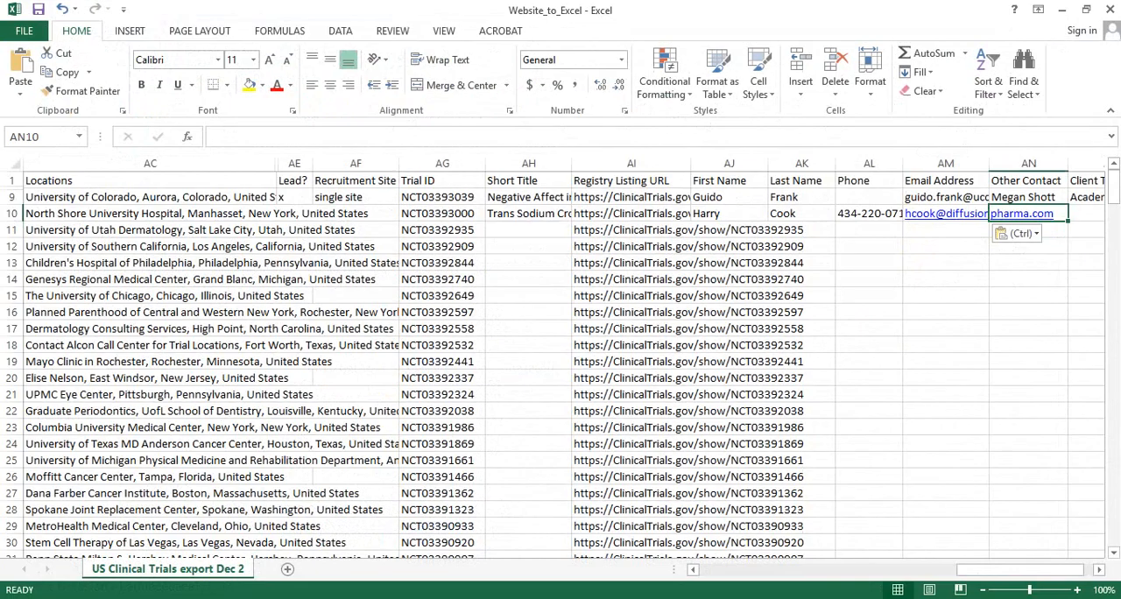
pyautogui.hotkey('alt', 'Tab')
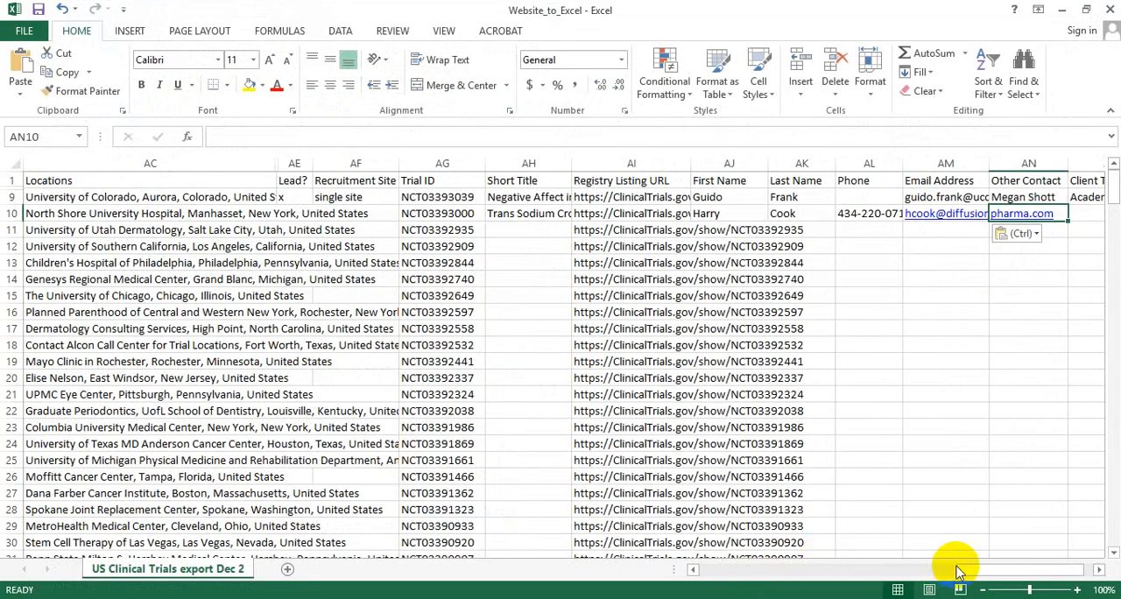
# Enter Academic as the Client Type in row 10.
pyautogui.moveTo(978, 570); pyautogui.dragTo(1001, 569)
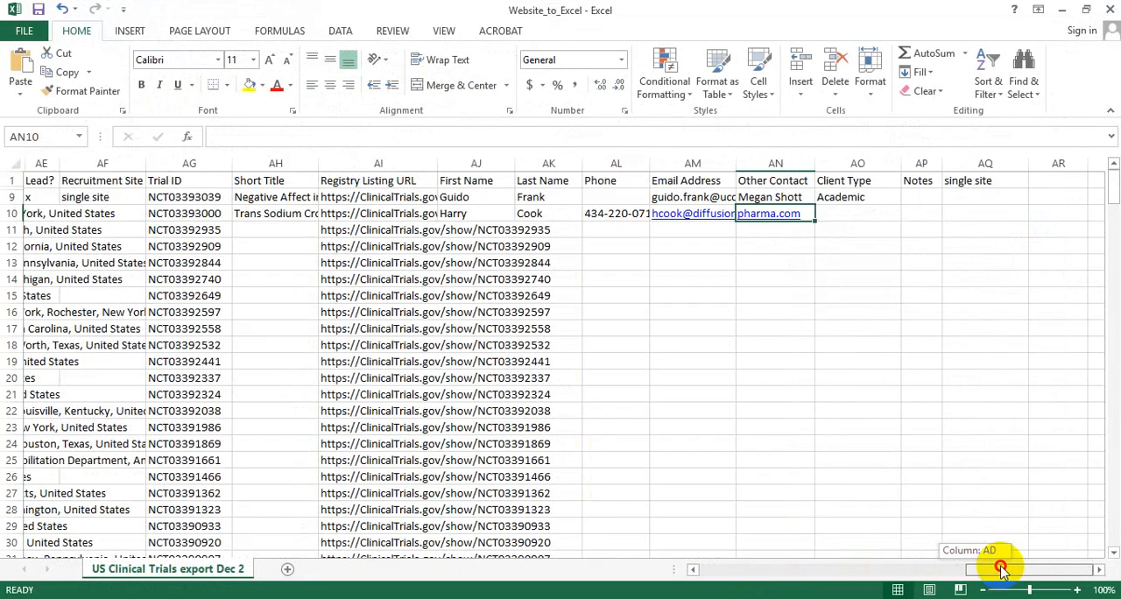
pyautogui.click(839, 214)
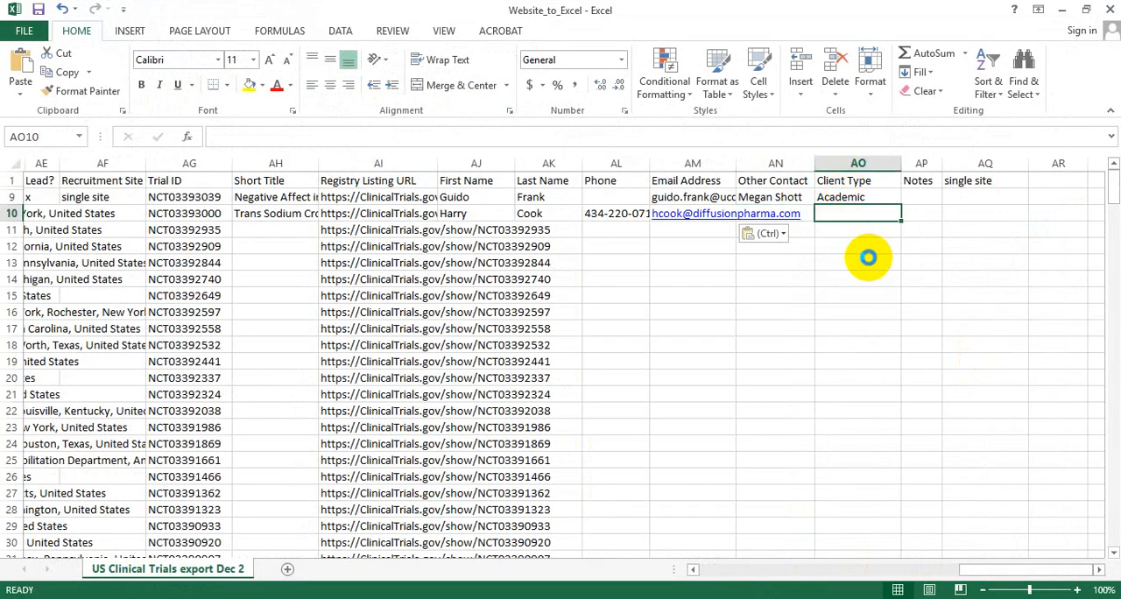
pyautogui.write('Academic')
pyautogui.press('Return')
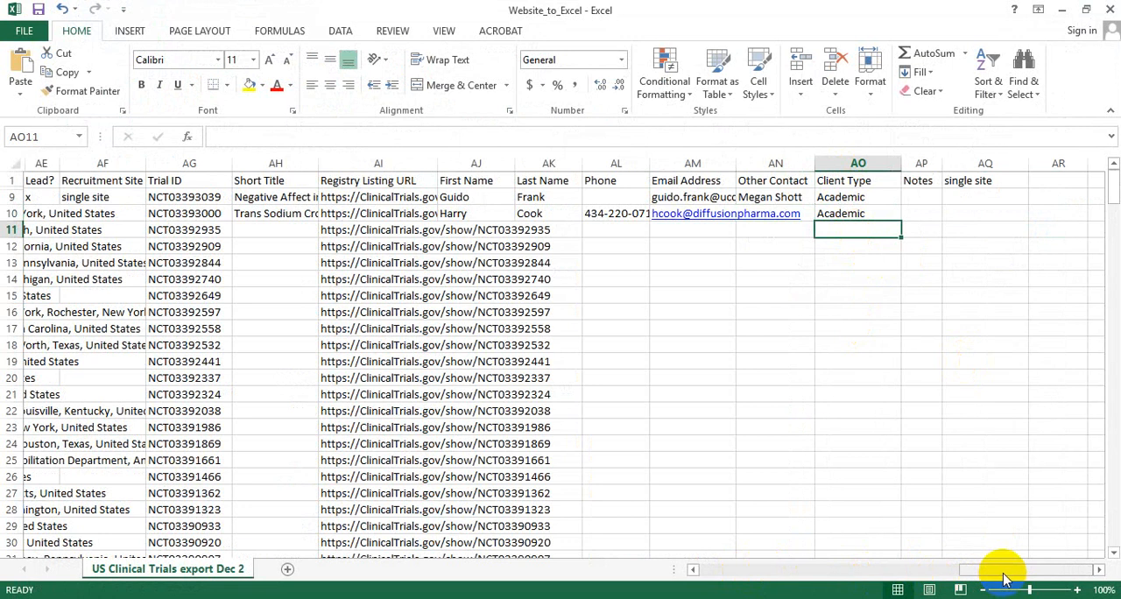
pyautogui.moveTo(1004, 572); pyautogui.dragTo(992, 574)
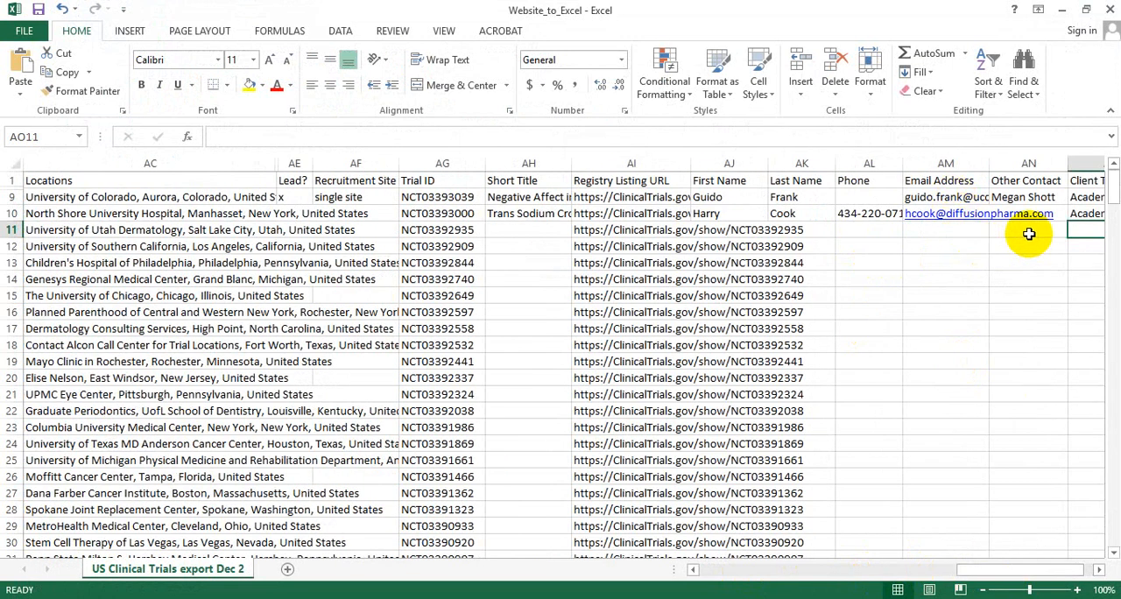
pyautogui.click(1084, 182)
pyautogui.click(1081, 231)
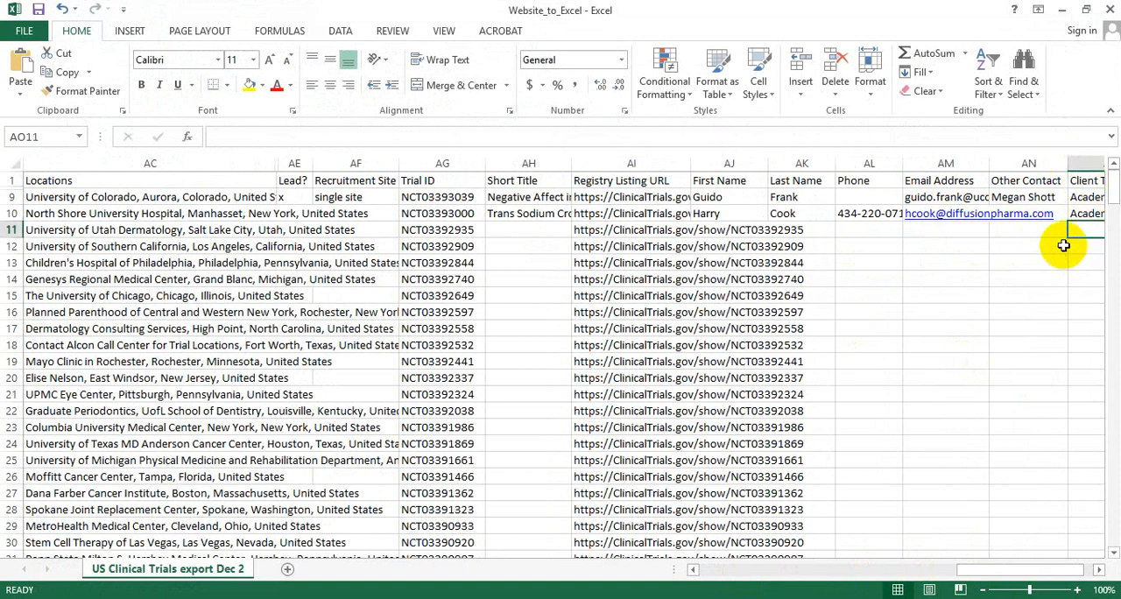
pyautogui.moveTo(1009, 571); pyautogui.dragTo(963, 573)
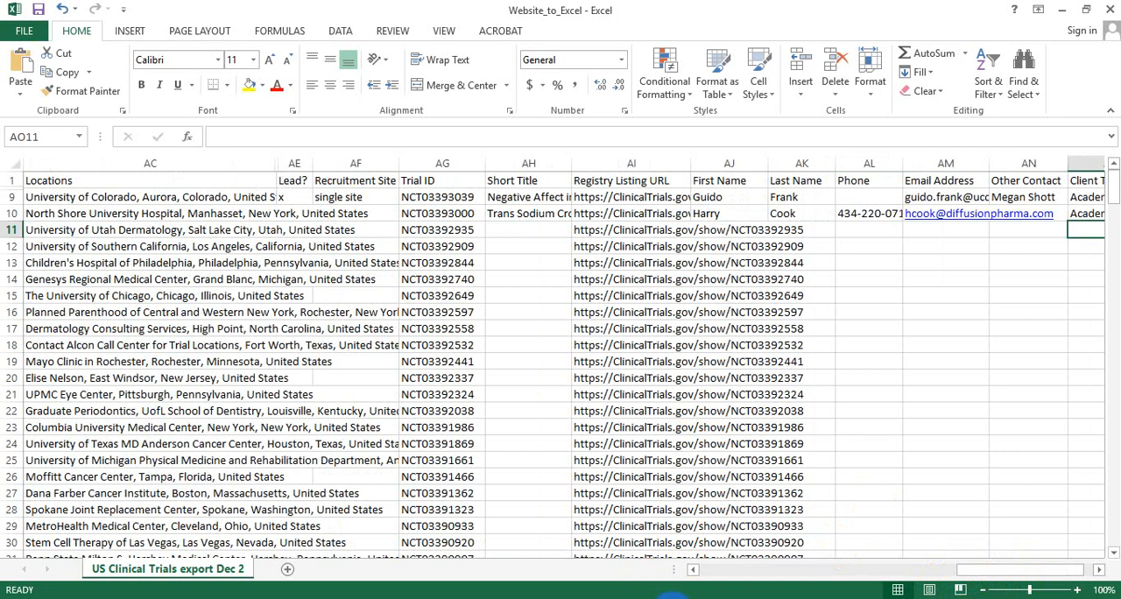
pyautogui.press('Left')
pyautogui.press('Left')
pyautogui.press('Left')
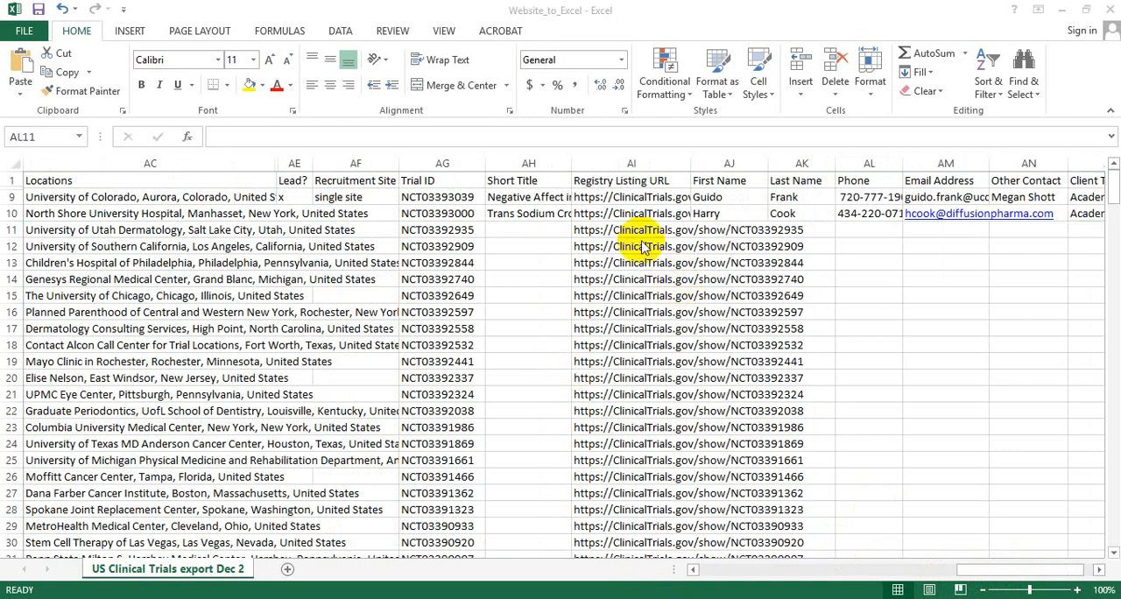
# Copy the Registry Listing URL for NCT03392935 from row 11 in Excel and open that study record in the browser.
pyautogui.click(616, 230)
pyautogui.click(603, 229)
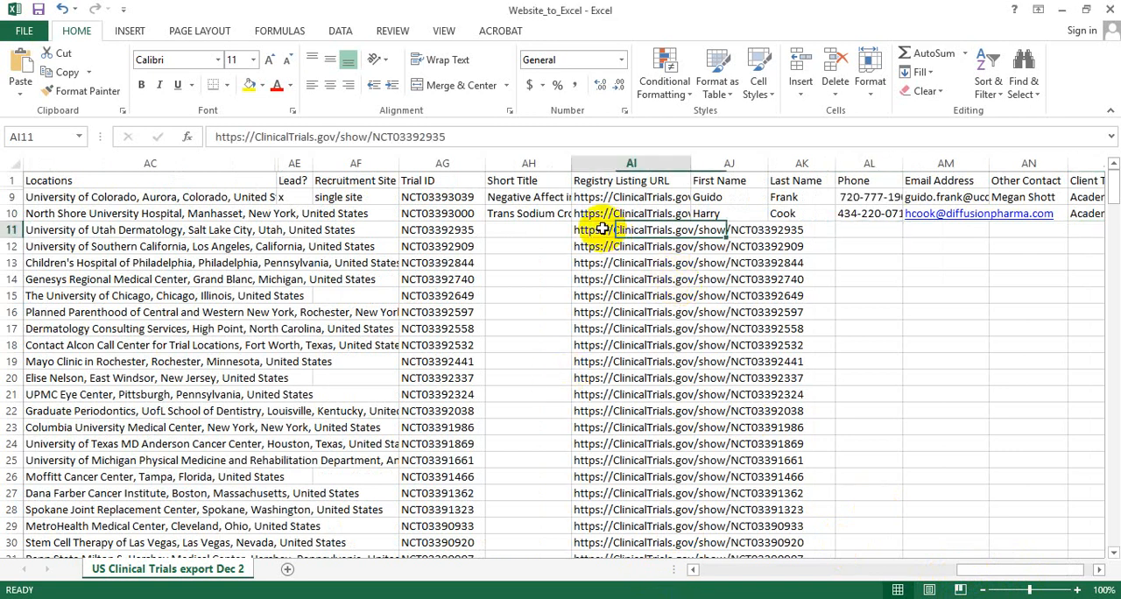
pyautogui.hotkey('ctrl', 'c')
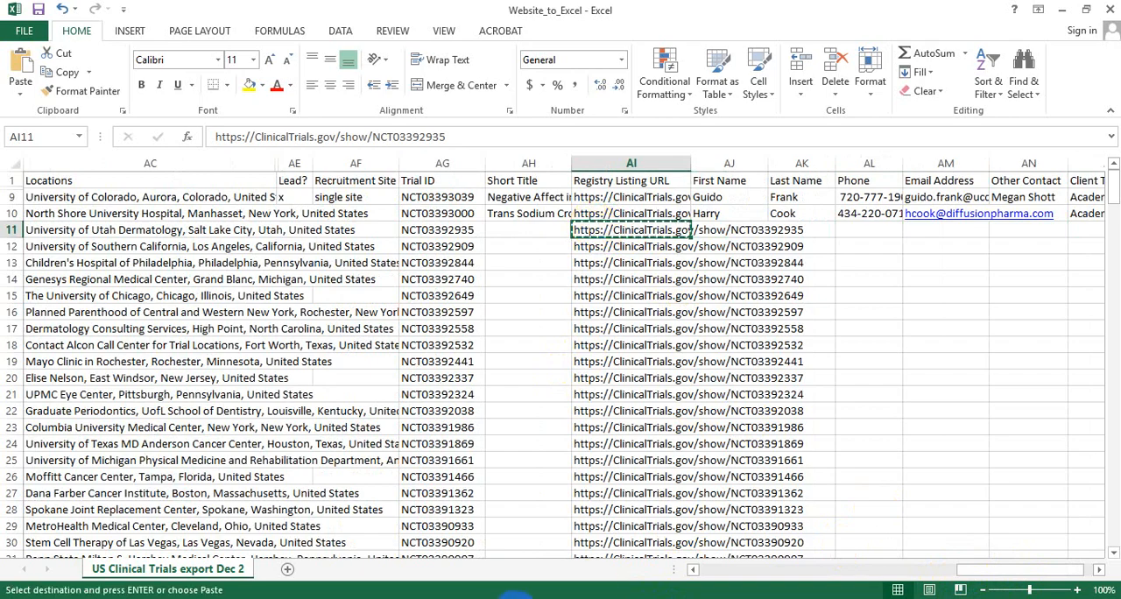
pyautogui.hotkey('alt', 'Tab')
pyautogui.click(450, 40)
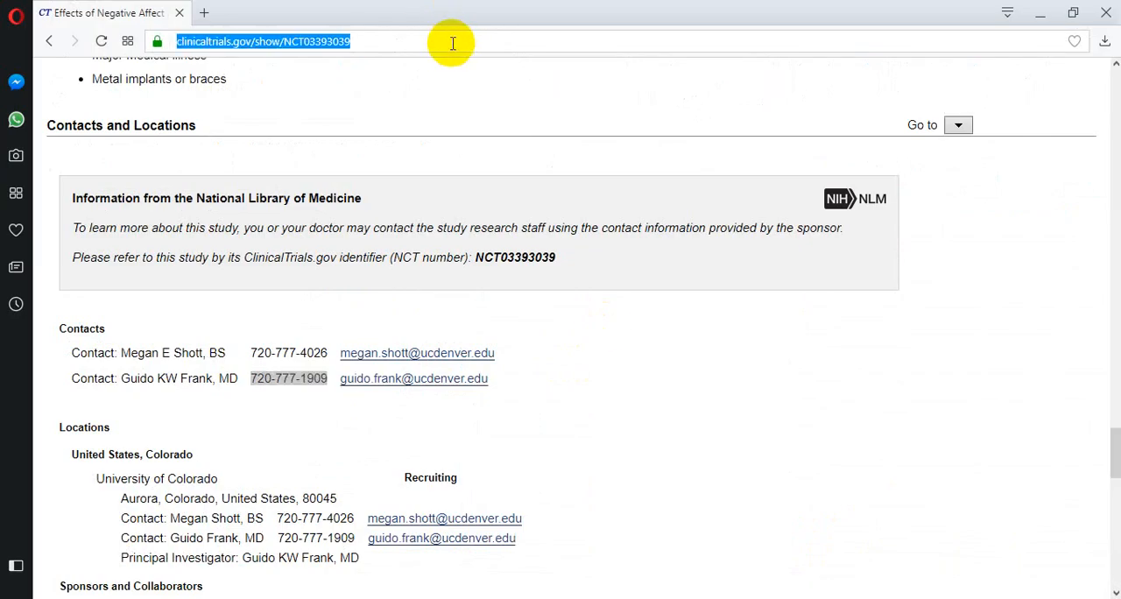
pyautogui.hotkey('ctrl', 'v')
pyautogui.press('Return')
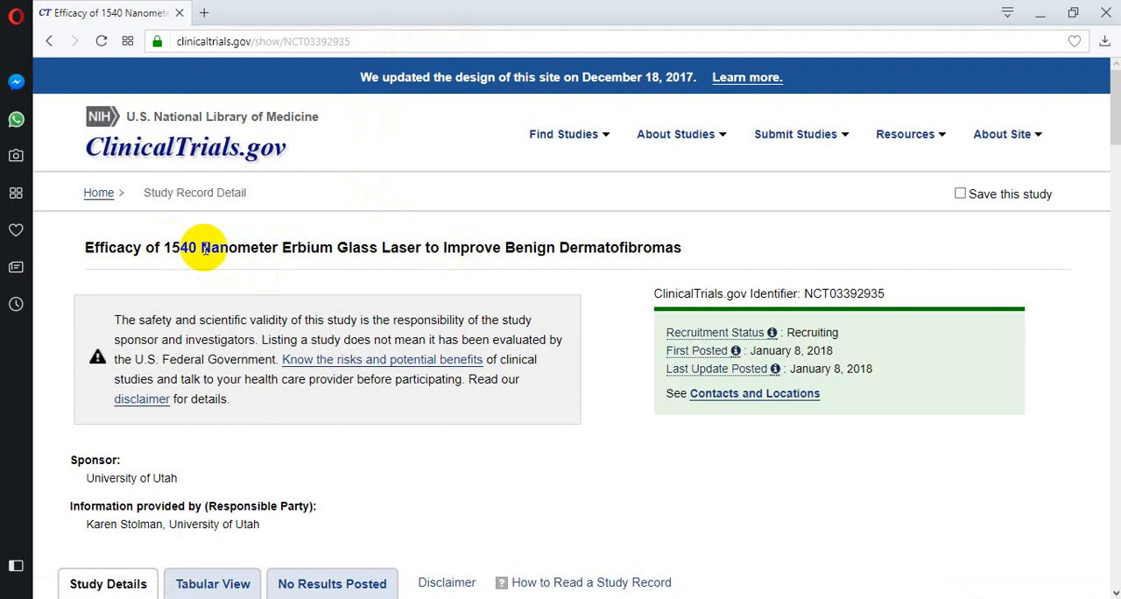
# Copy "Improve Benign Dermatofibromas" from the browser's study title into the Short Title cell of row 11 in Excel.
pyautogui.moveTo(470, 245); pyautogui.dragTo(601, 245)
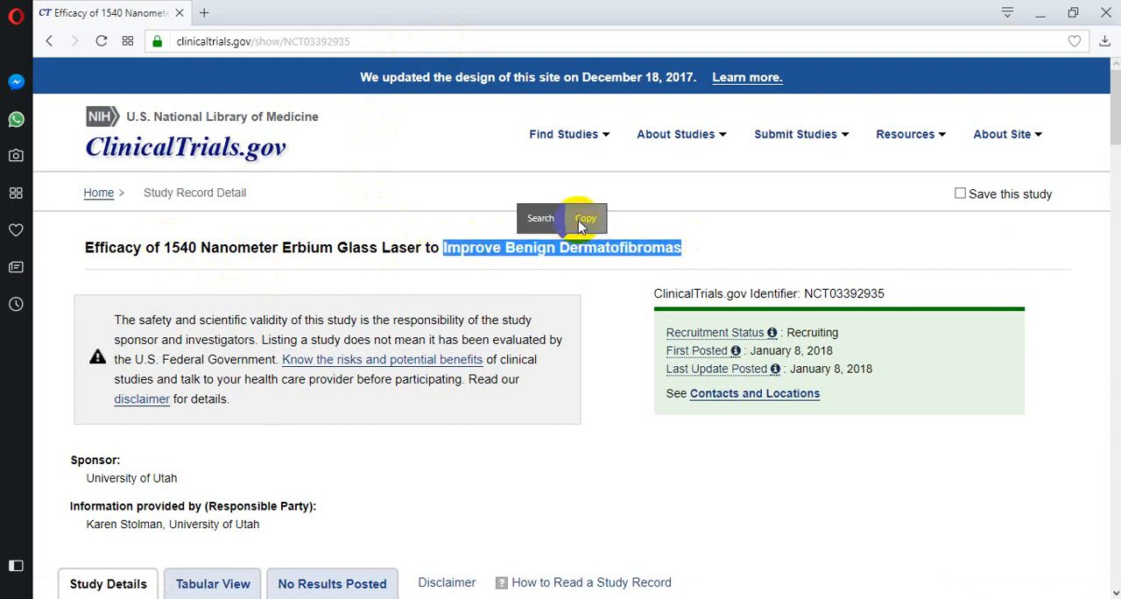
pyautogui.click(583, 219)
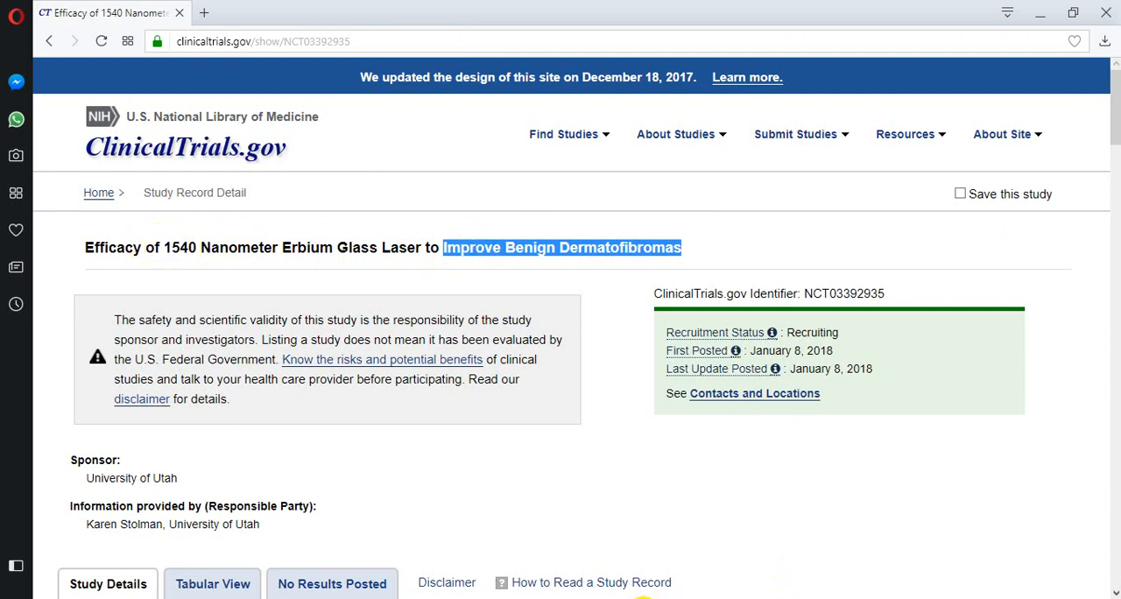
pyautogui.click(643, 597)
pyautogui.click(530, 232)
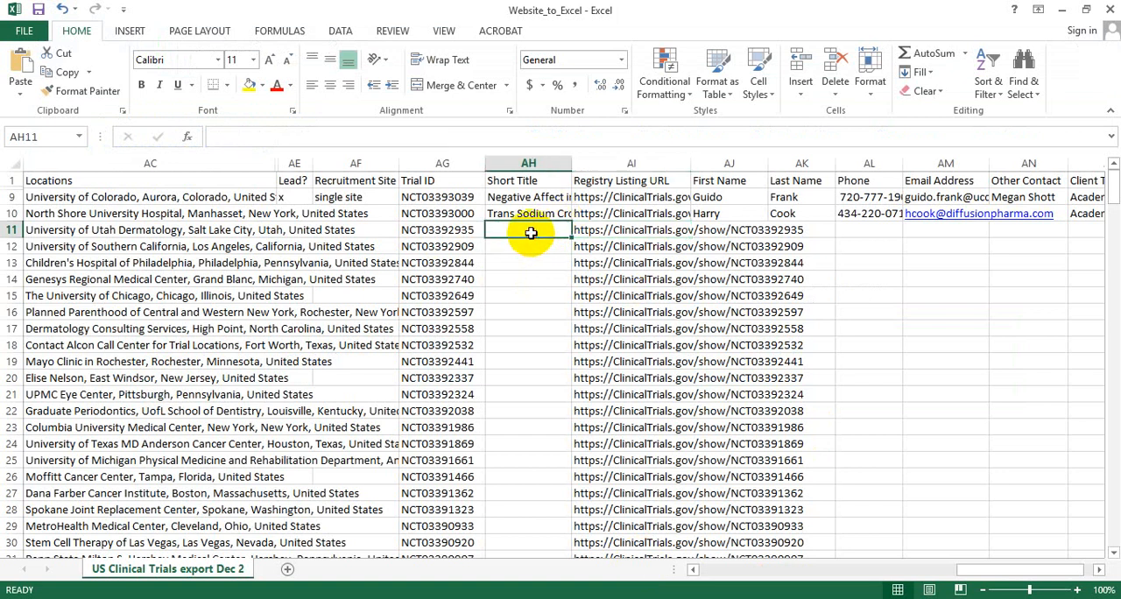
pyautogui.hotkey('ctrl', 'v')
# Examine the contacts listed under Contacts and Locations in the browser's study record for NCT03392935.
pyautogui.click(713, 595)
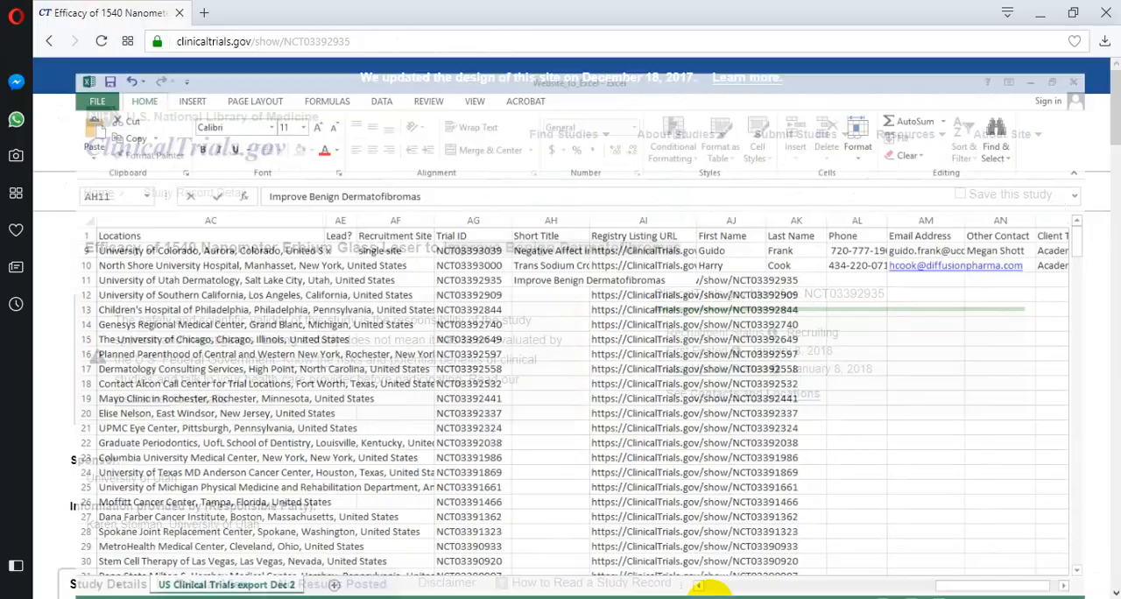
pyautogui.scroll(-20, 378, 400)
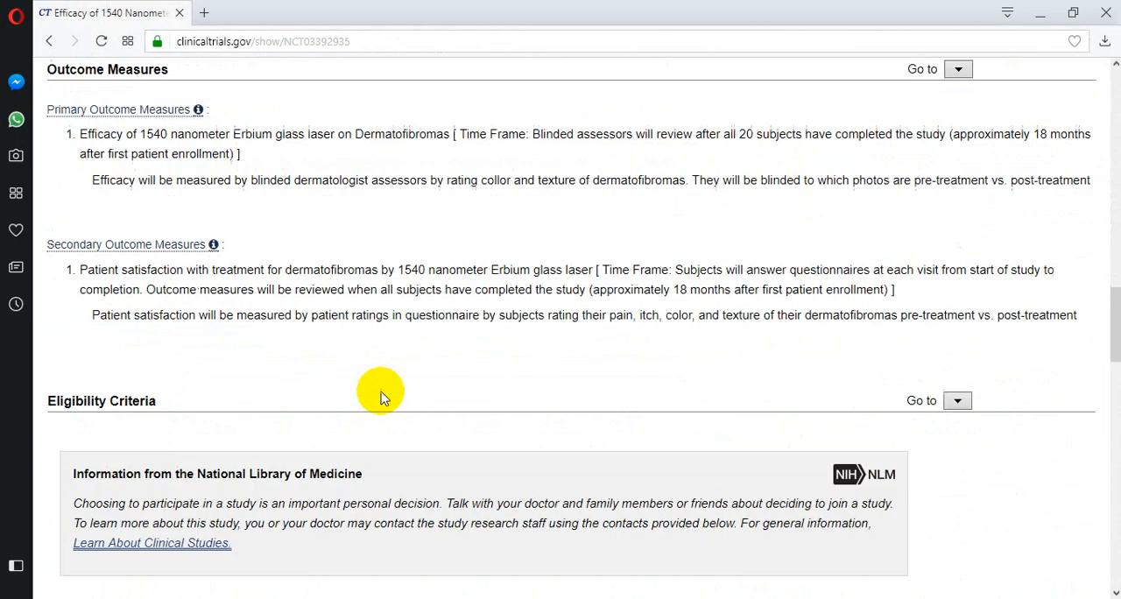
pyautogui.scroll(-10, 380, 394)
pyautogui.scroll(5, 383, 393)
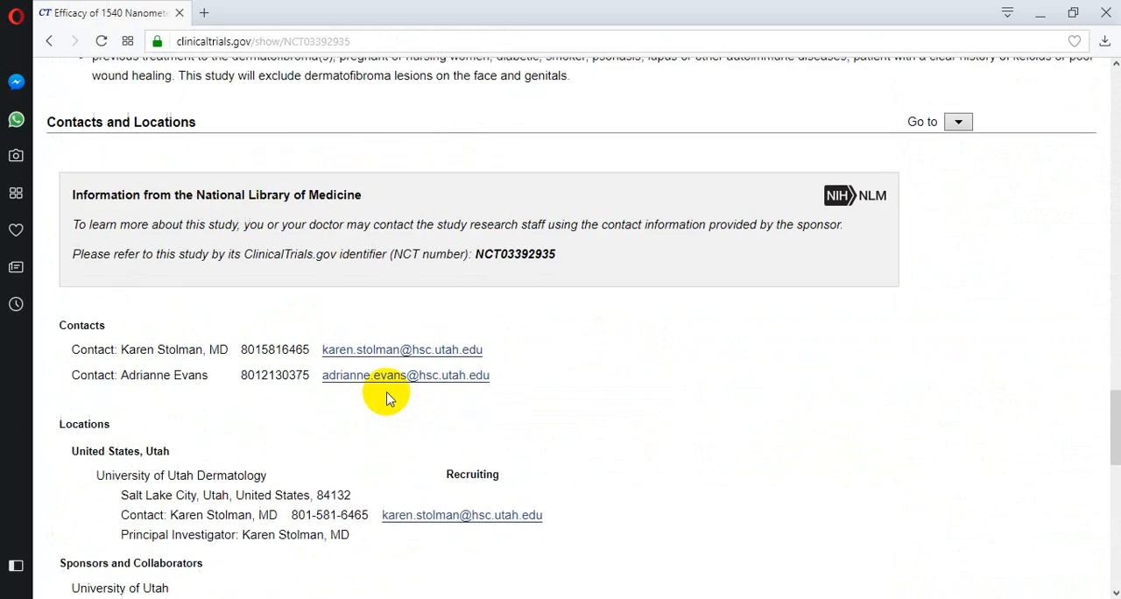
# In Excel, mark Lead? with x and enter "single site" as the Recruitment Site in row 10.
pyautogui.click(705, 596)
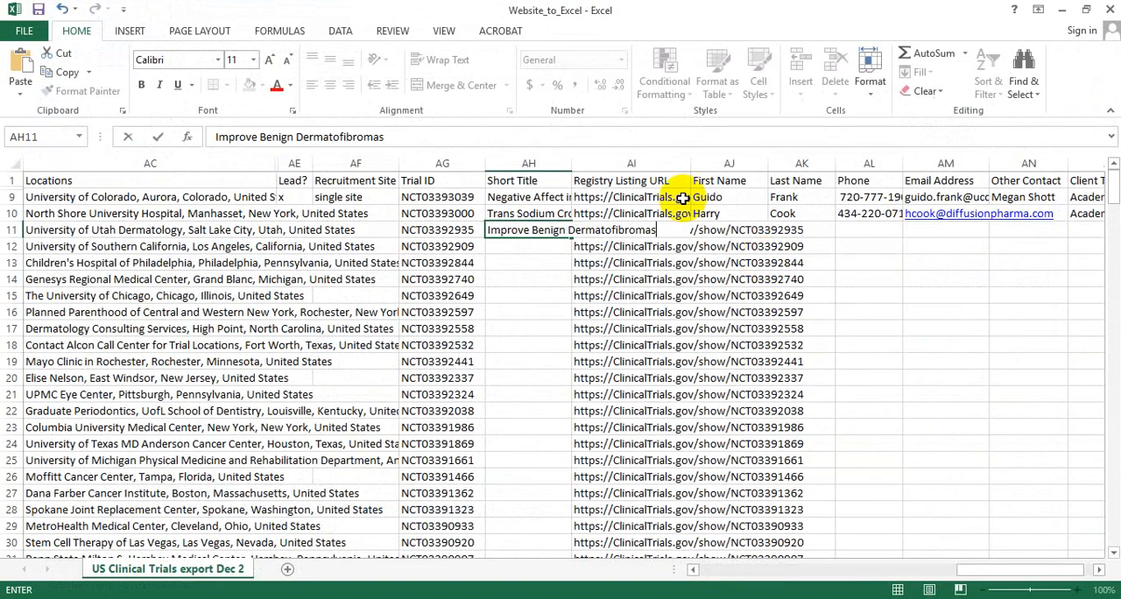
pyautogui.click(284, 214)
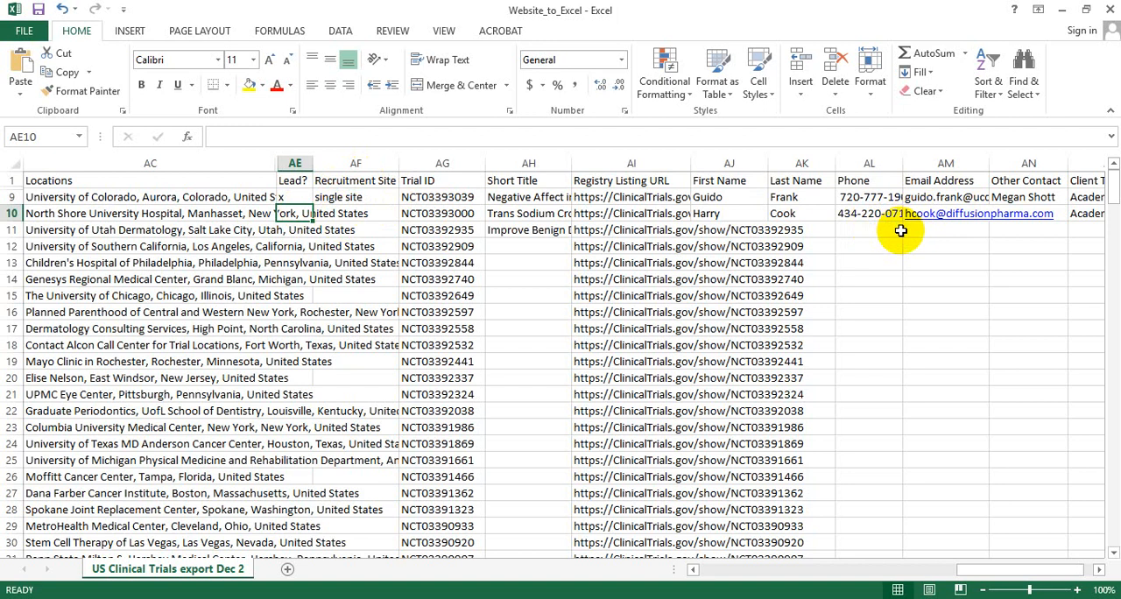
pyautogui.write('x')
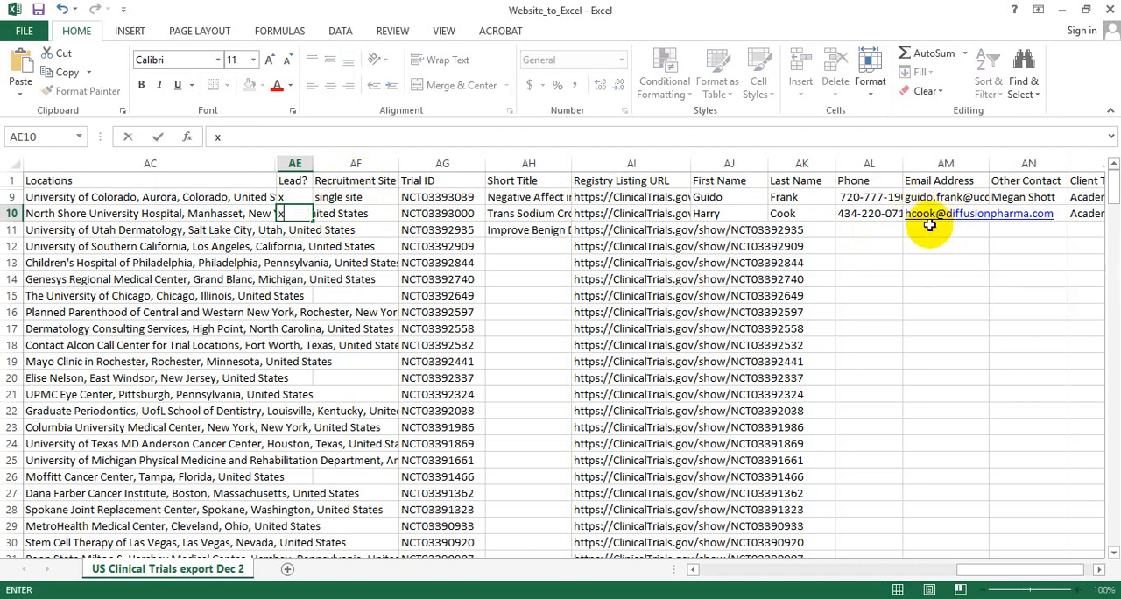
pyautogui.click(347, 216)
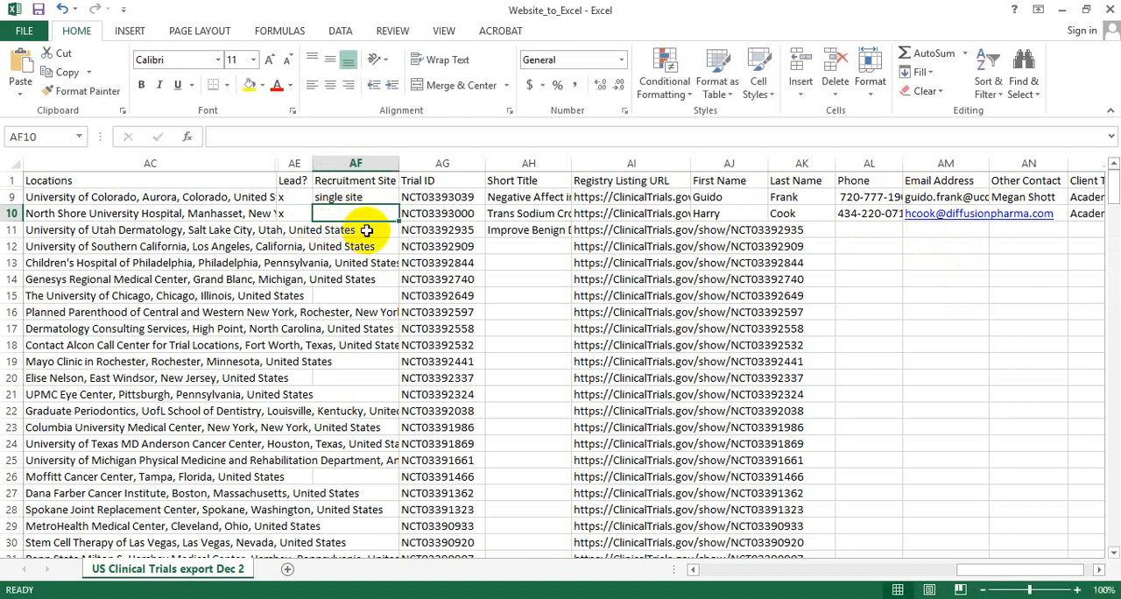
# Examine the Locations, Sponsors and Investigators details in the browser's study record for NCT03392935, comparing them with row 11 in Excel.
pyautogui.click(530, 230)
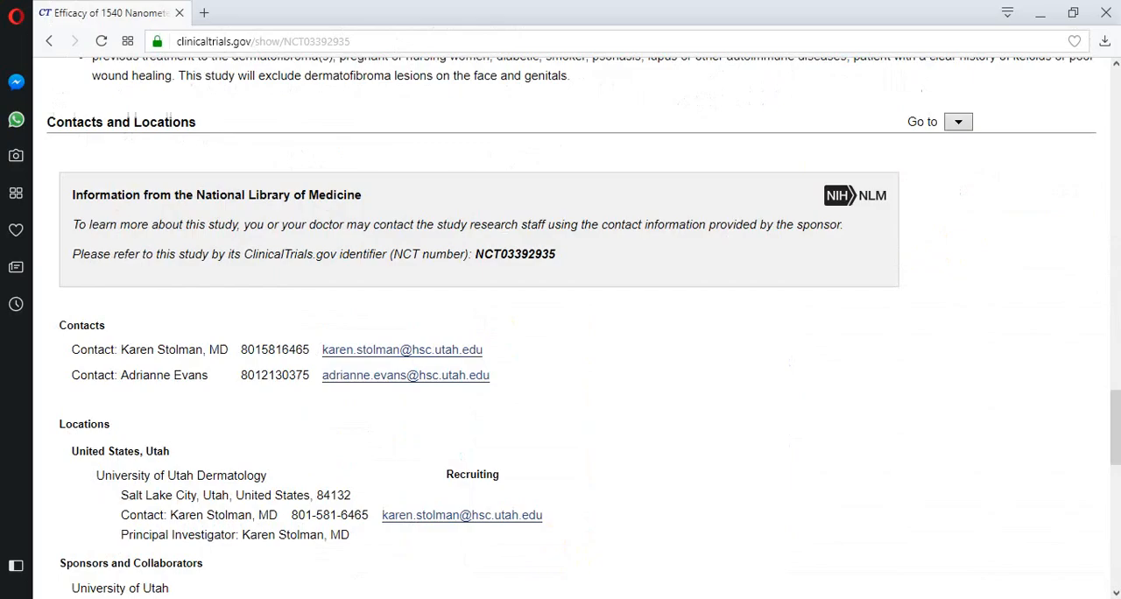
pyautogui.hotkey('alt', 'Tab')
pyautogui.scroll(-1, 216, 417)
pyautogui.scroll(-3, 217, 416)
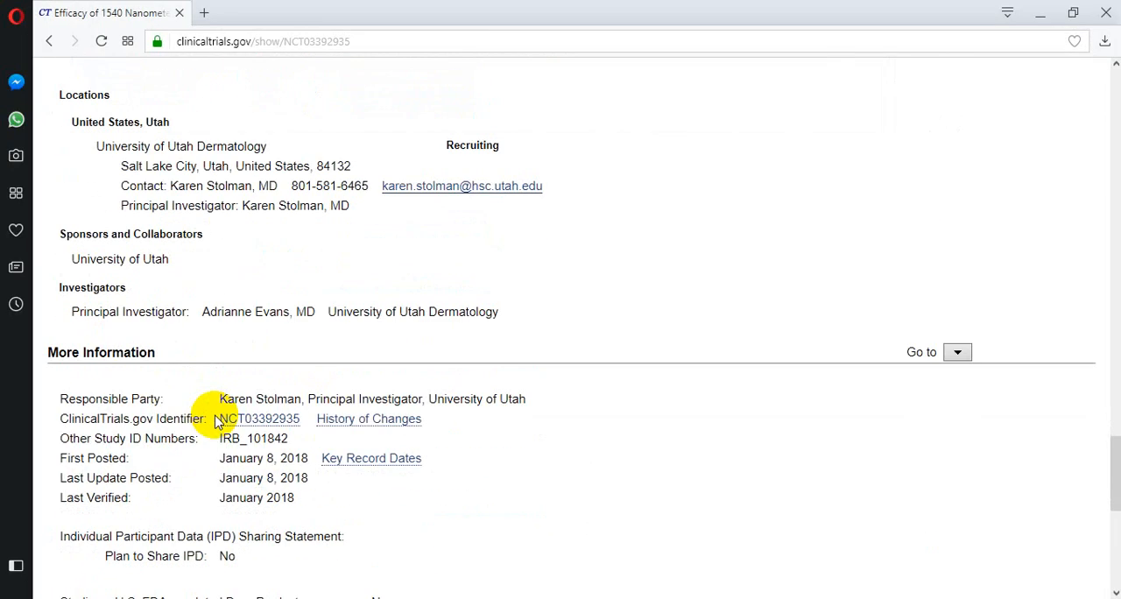
pyautogui.scroll(2, 217, 416)
pyautogui.scroll(1, 216, 421)
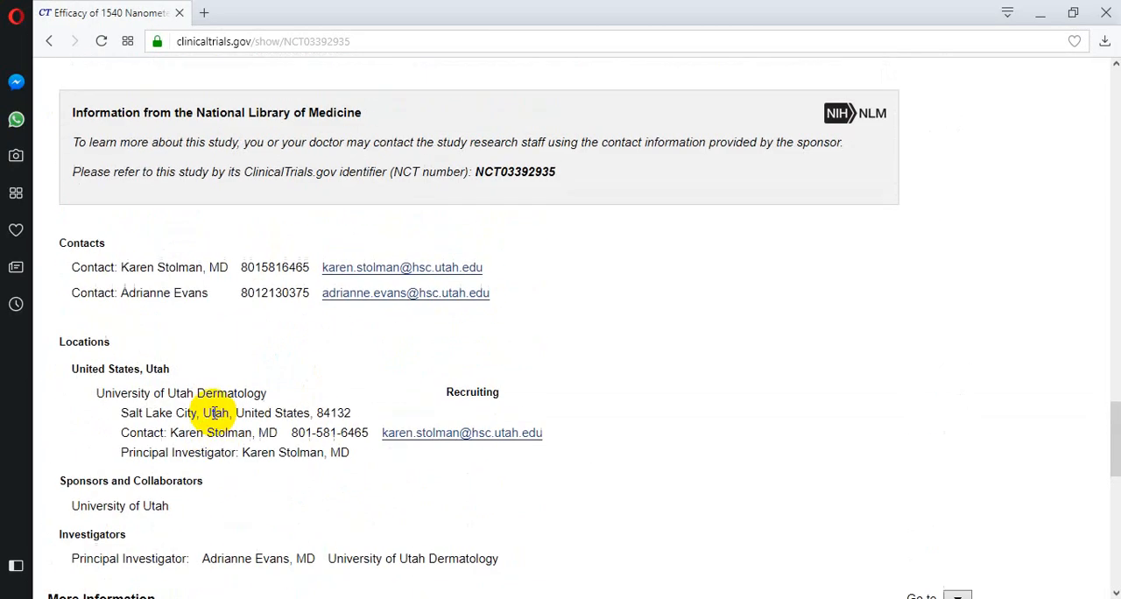
pyautogui.moveTo(116, 368); pyautogui.dragTo(144, 368)
pyautogui.click(144, 396)
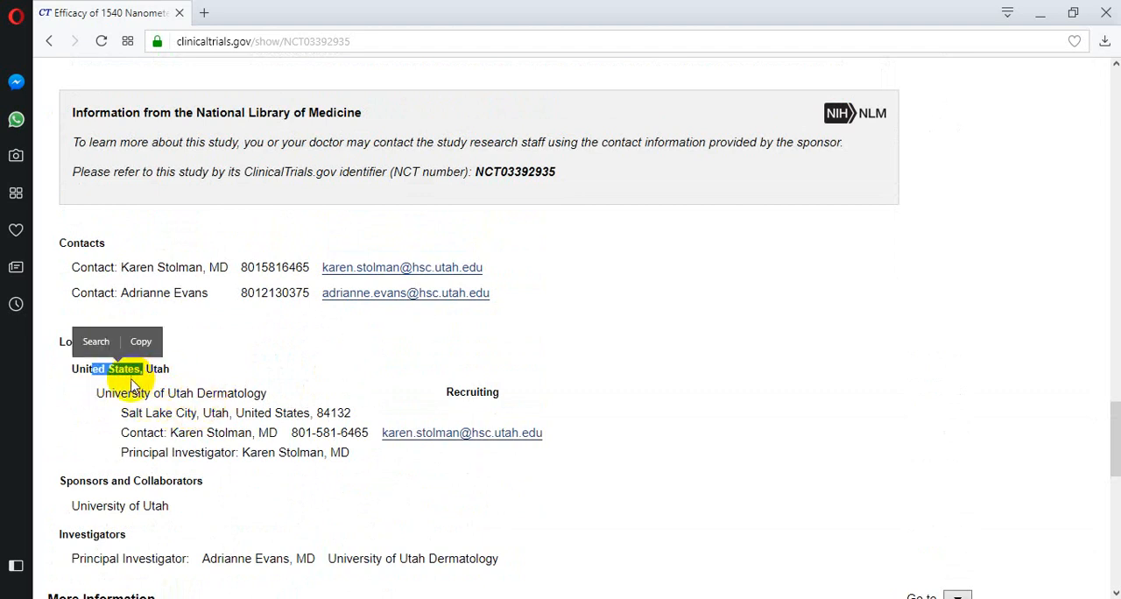
pyautogui.hotkey('alt', 'Tab')
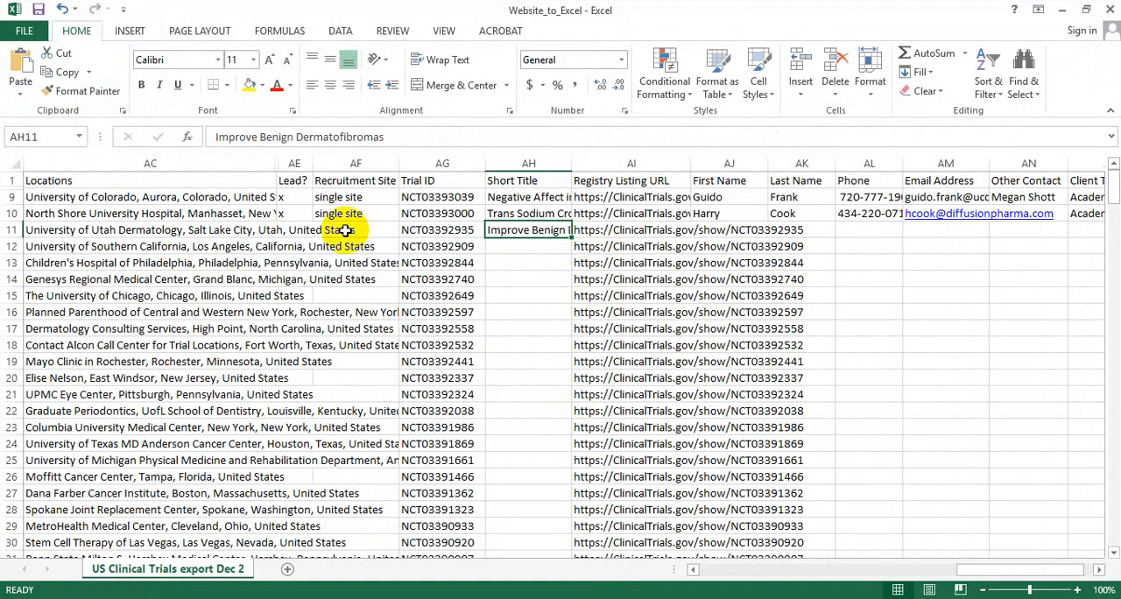
# Copy the primary contact's first name from the browser's study record into the First Name cell of row 11 in Excel.
pyautogui.hotkey('alt', 'Tab')
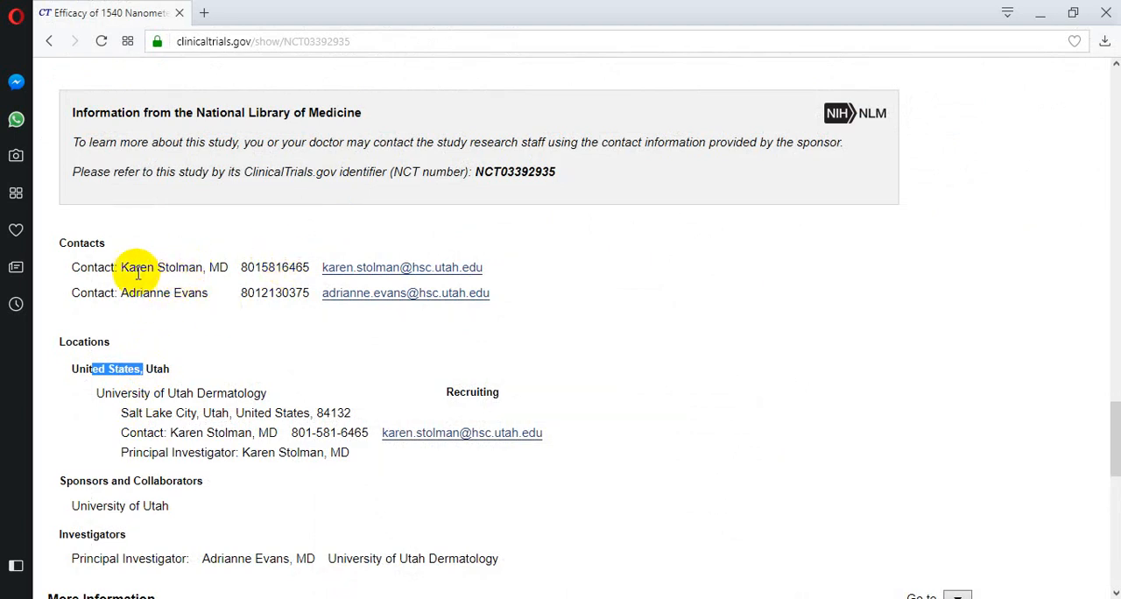
pyautogui.moveTo(123, 269); pyautogui.dragTo(153, 268)
pyautogui.hotkey('ctrl', 'c')
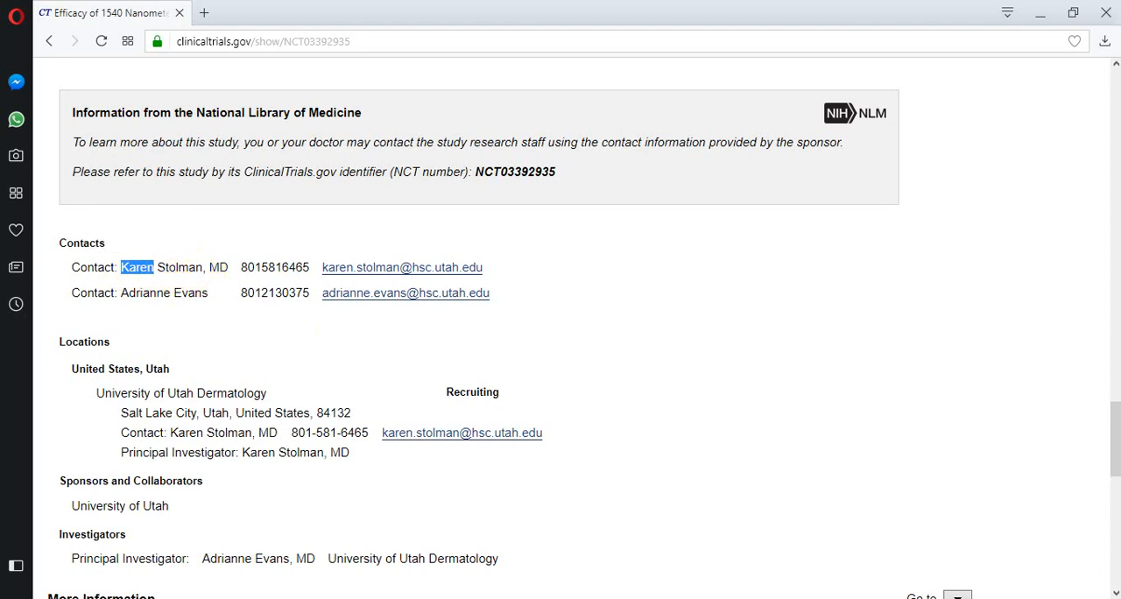
pyautogui.hotkey('alt', 'Tab')
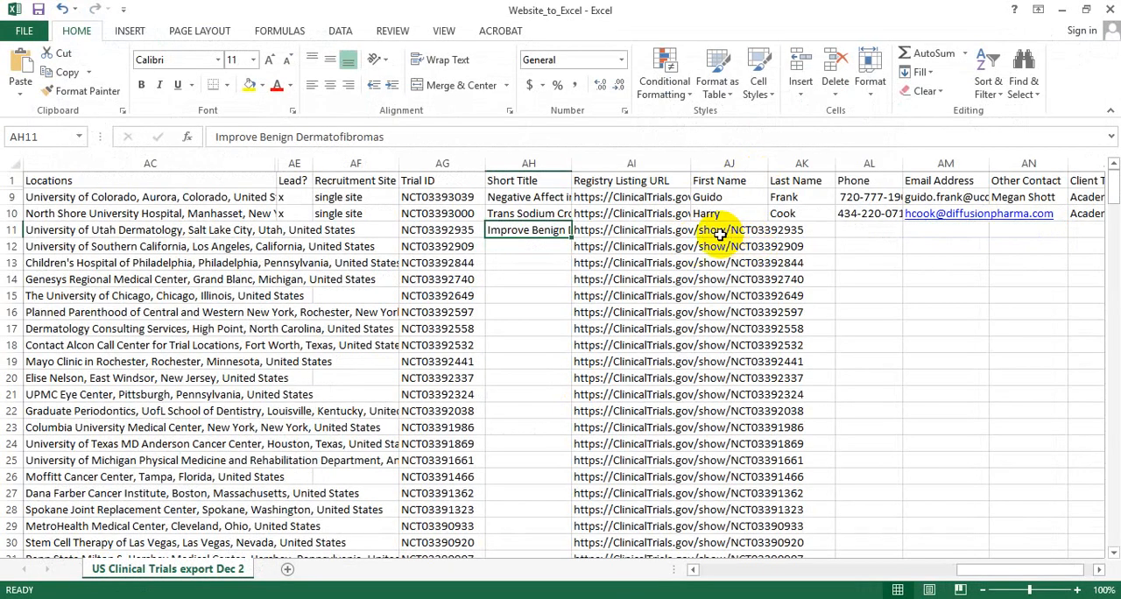
pyautogui.click(716, 230)
pyautogui.hotkey('ctrl', 'v')
pyautogui.press('Tab')
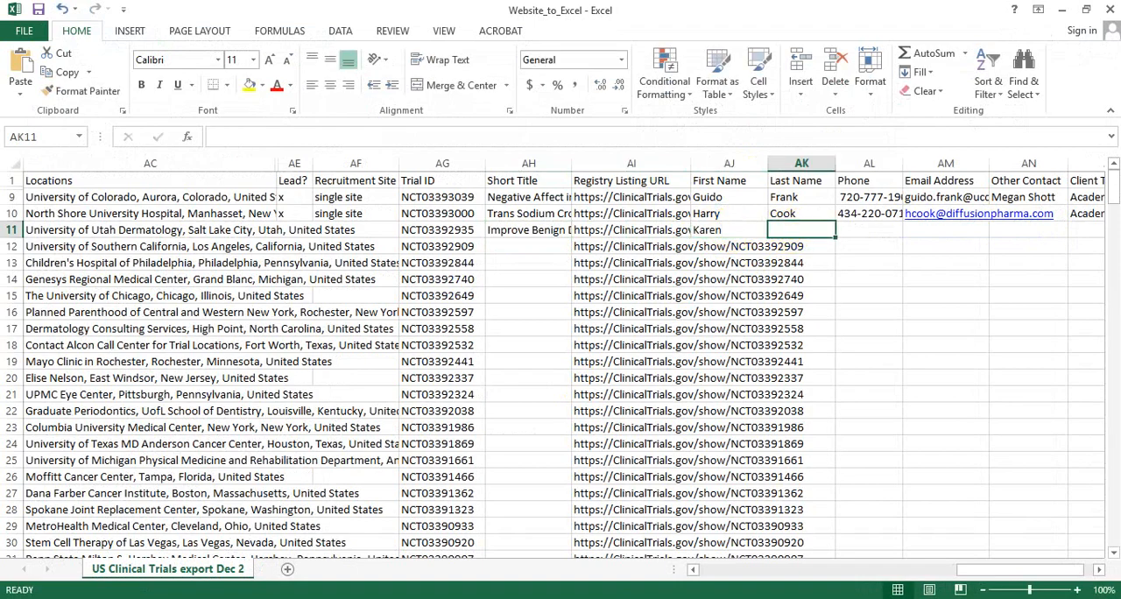
# Copy the primary contact's last name from the browser's study record into the Last Name cell of row 11 in Excel.
pyautogui.hotkey('alt', 'Tab')
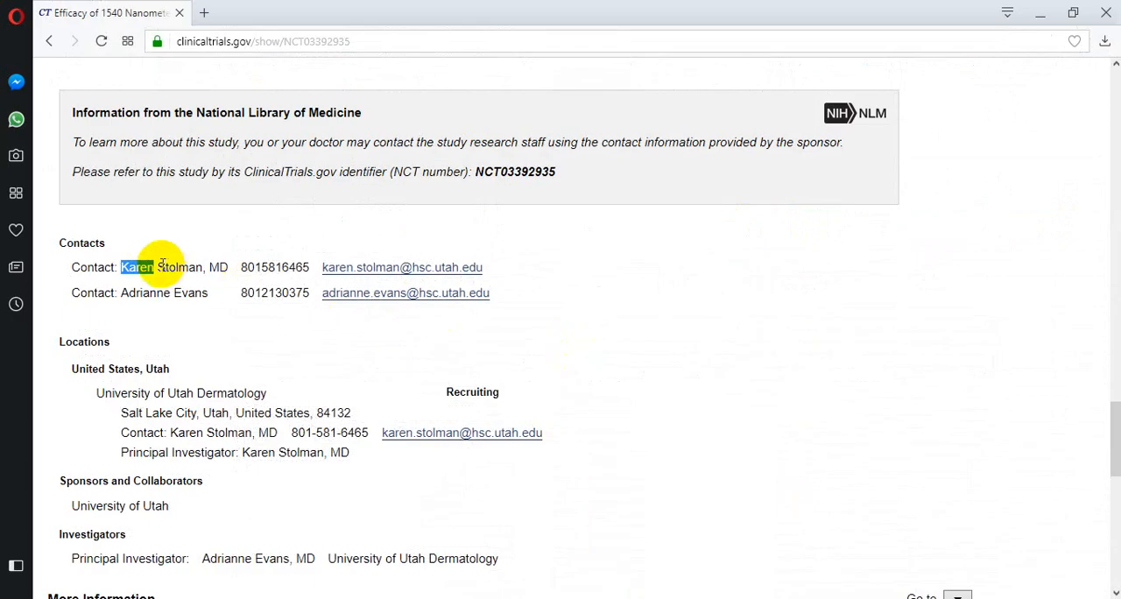
pyautogui.doubleClick(191, 268)
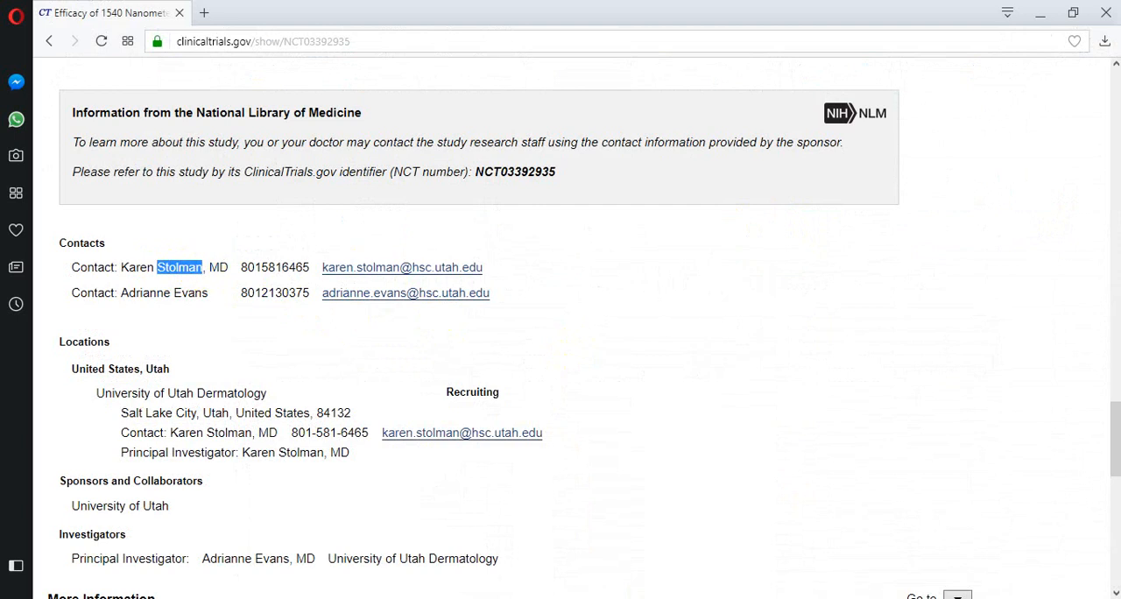
pyautogui.hotkey('alt', 'Tab')
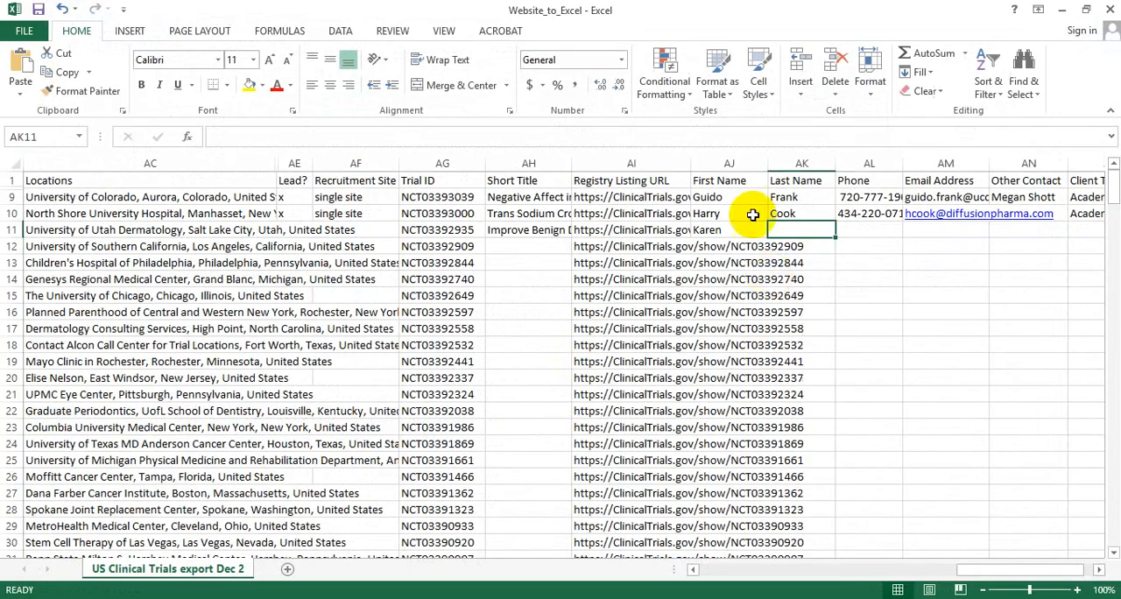
pyautogui.click(814, 231)
pyautogui.write('Stolman')
pyautogui.click(871, 233)
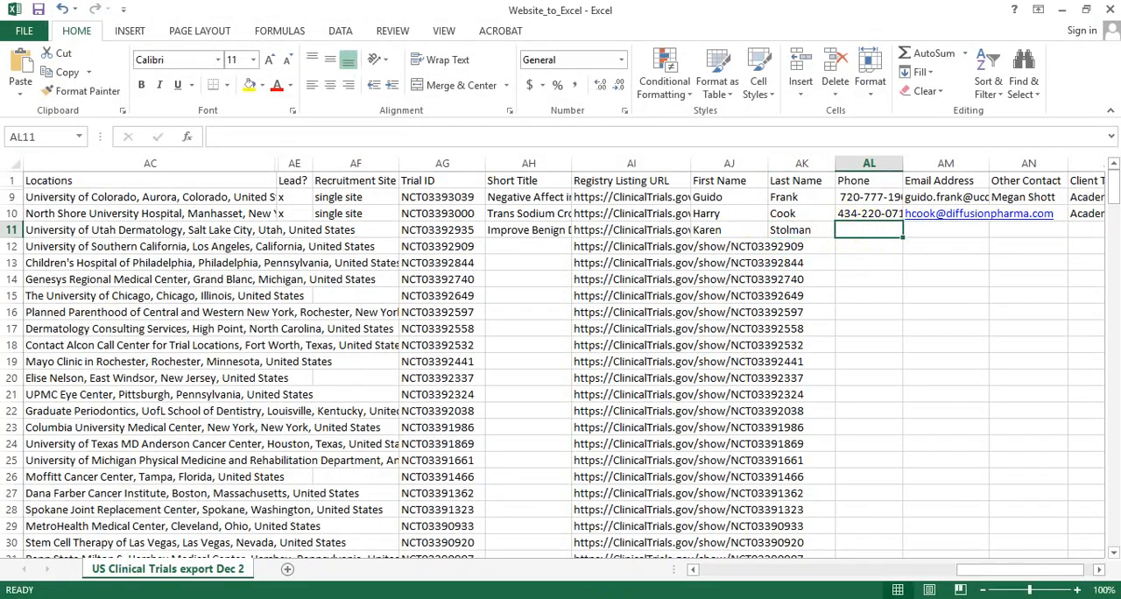
# Copy the primary contact's phone number from the browser's study record into the Phone cell of row 11 in Excel.
pyautogui.hotkey('alt', 'Tab')
pyautogui.moveTo(240, 267); pyautogui.dragTo(311, 267)
pyautogui.hotkey('ctrl', 'c')
pyautogui.hotkey('alt', 'Tab')
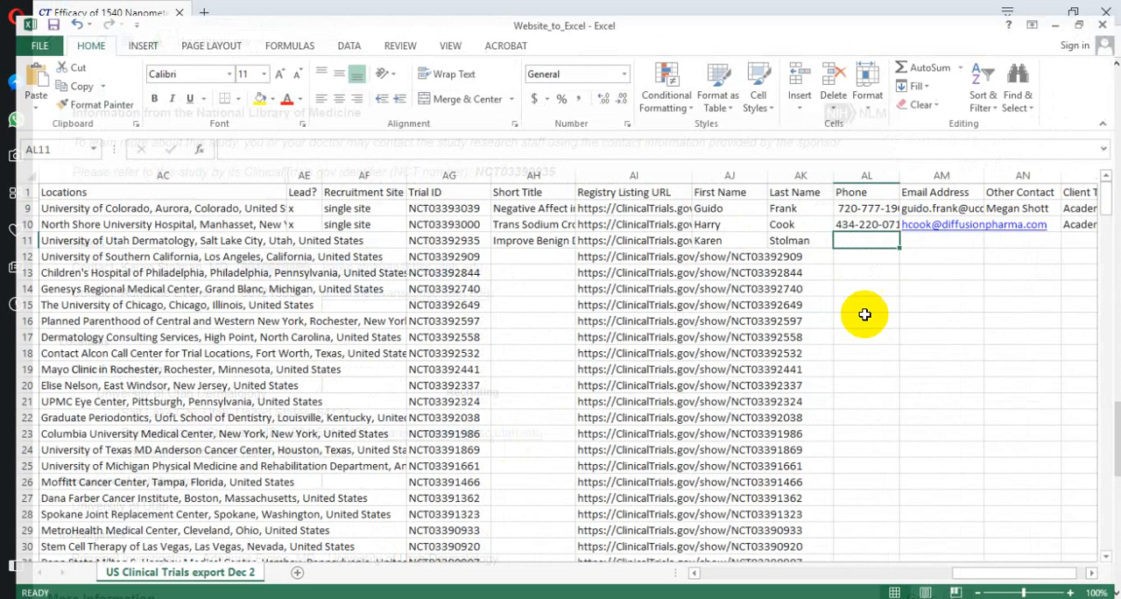
pyautogui.click(862, 234)
pyautogui.keyDown('ctrl'); pyautogui.click(860, 233); pyautogui.keyUp('ctrl')
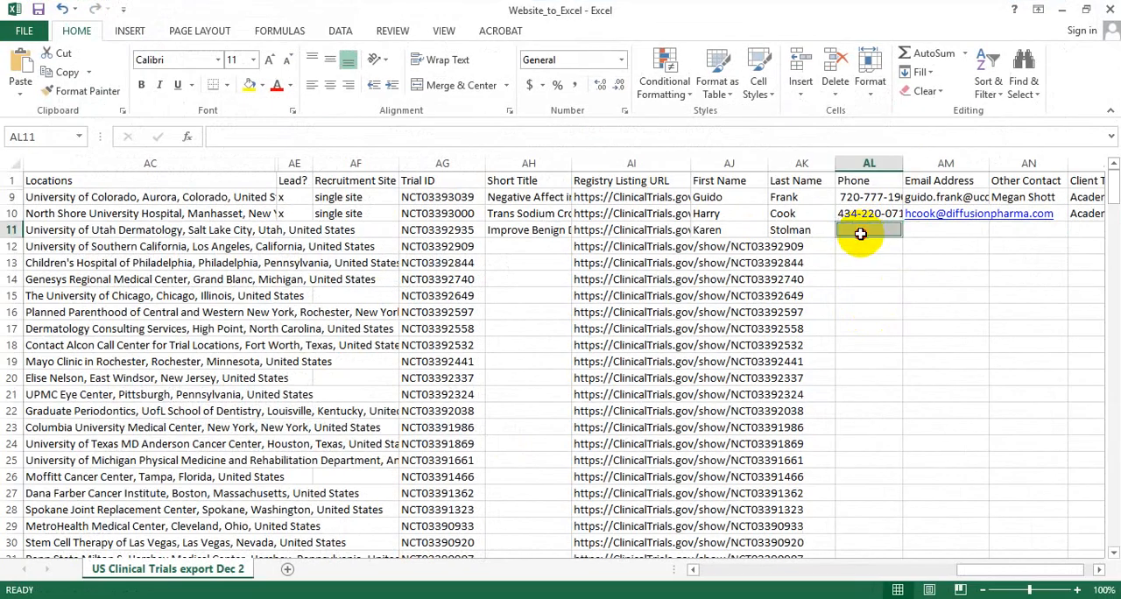
pyautogui.click(861, 234)
pyautogui.hotkey('ctrl', 'v')
pyautogui.press('Tab')
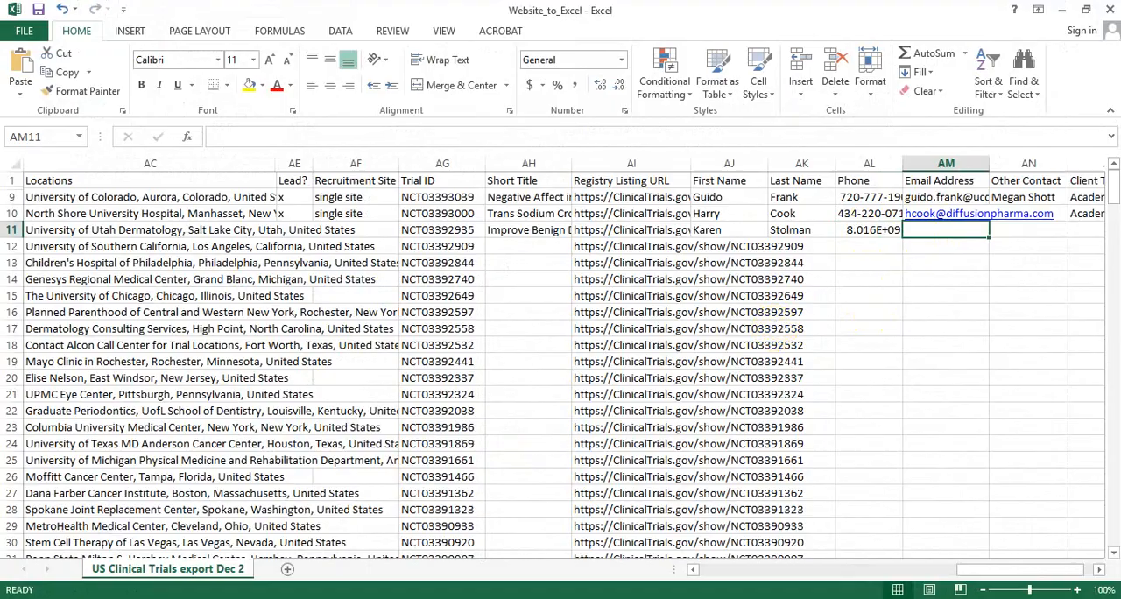
# Copy the primary contact's e-mail from the browser's study record into the Email Address cell of row 11 in Excel.
pyautogui.hotkey('alt', 'Tab')
pyautogui.moveTo(486, 268); pyautogui.dragTo(324, 274)
pyautogui.hotkey('ctrl', 'c')
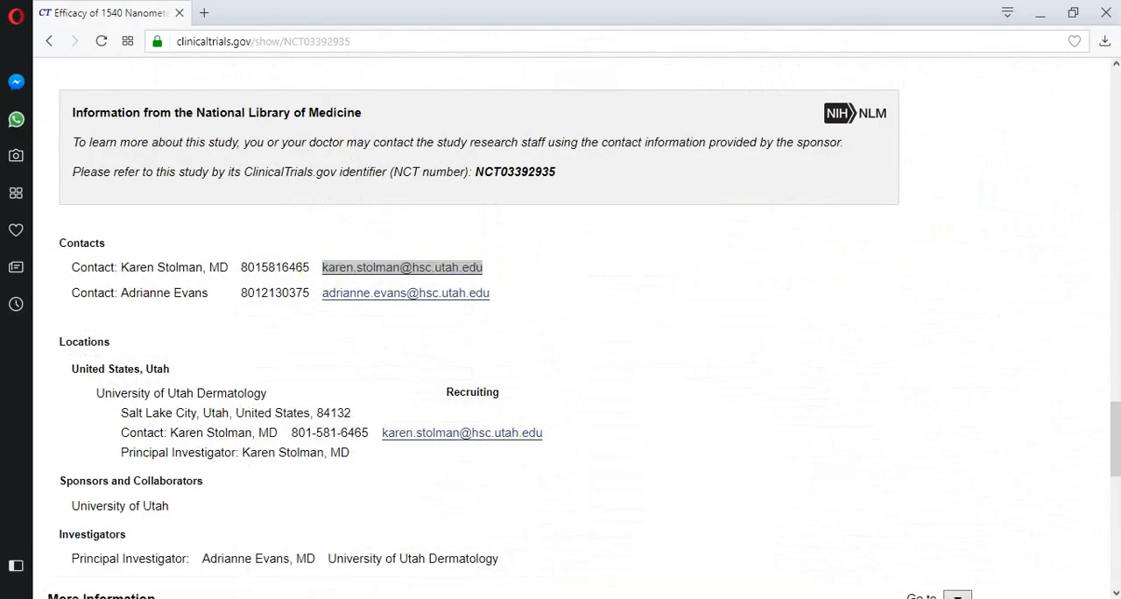
pyautogui.hotkey('alt', 'Tab')
pyautogui.hotkey('ctrl', 'v')
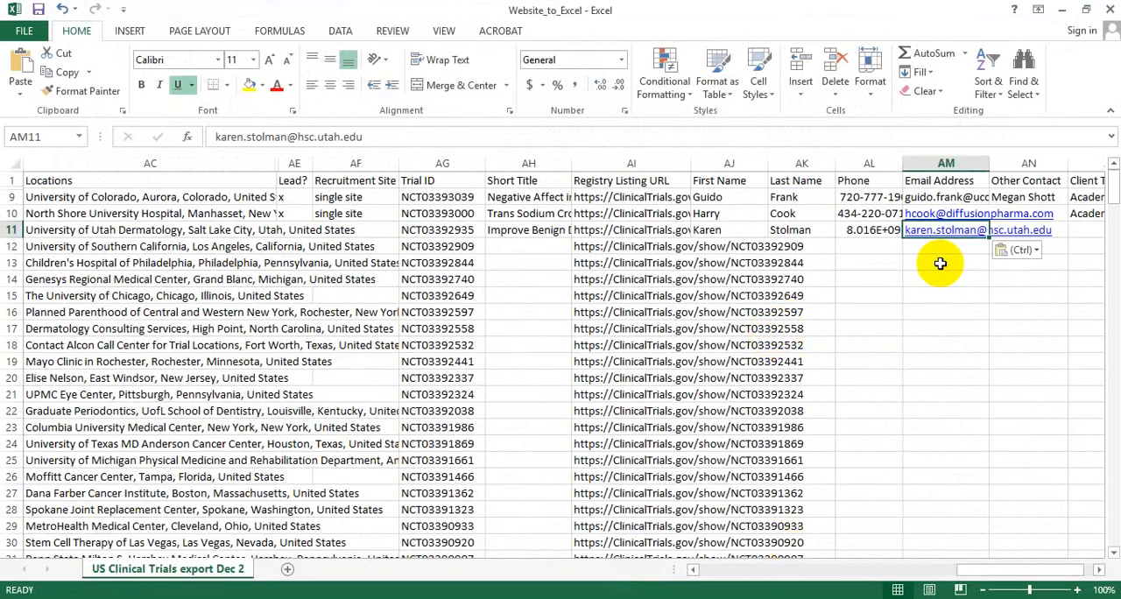
# Copy the second contact's full name from the browser's study record into the Other Contact cell of row 11 in Excel.
pyautogui.hotkey('alt', 'Tab')
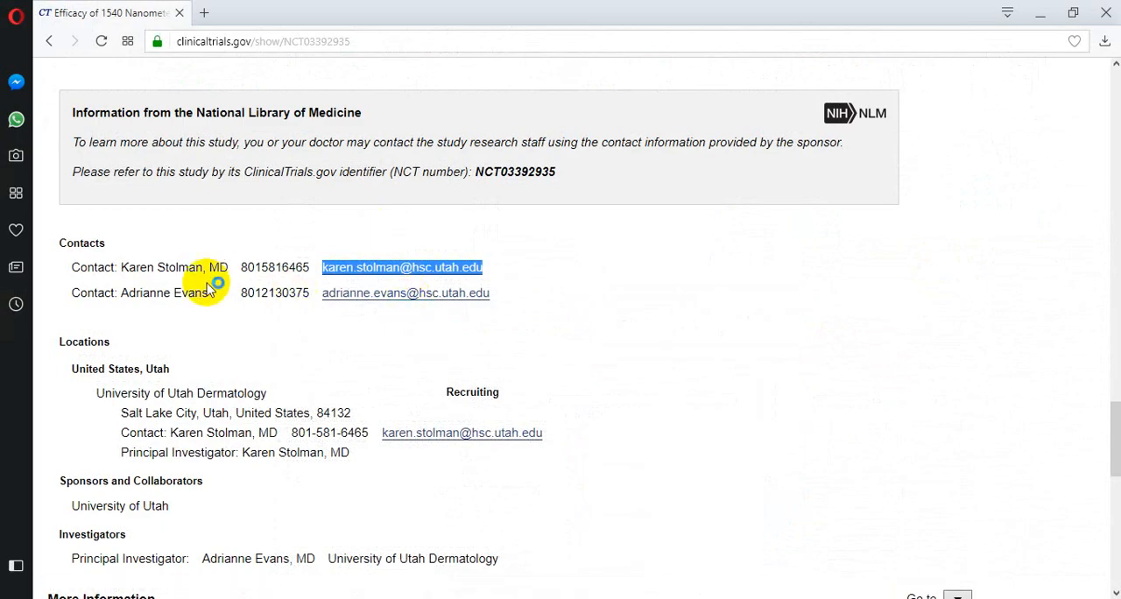
pyautogui.moveTo(212, 294); pyautogui.dragTo(125, 293)
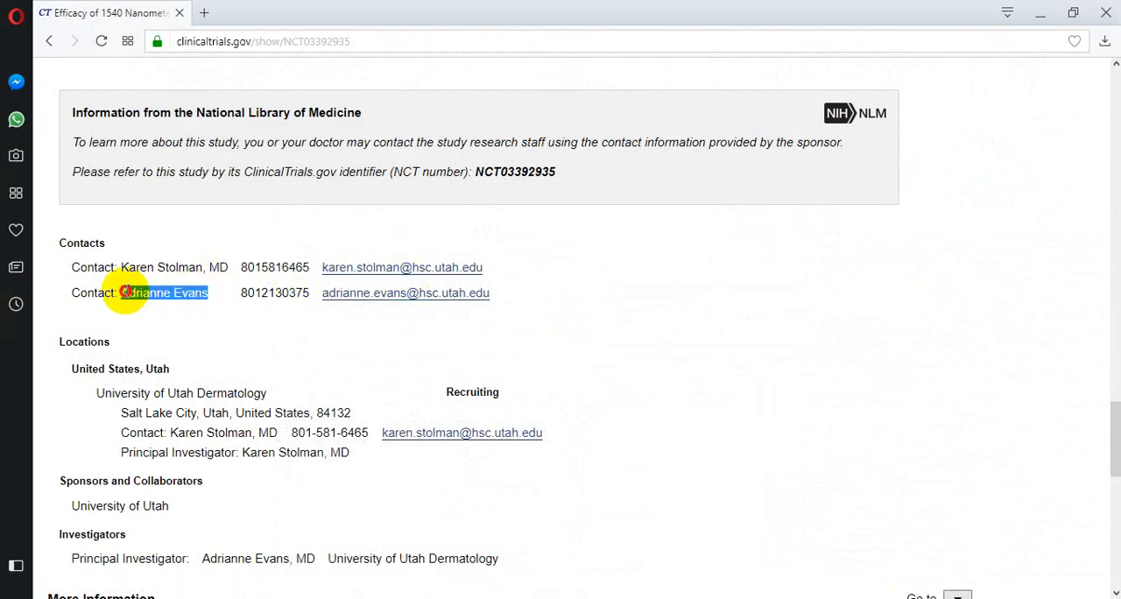
pyautogui.hotkey('alt', 'Tab')
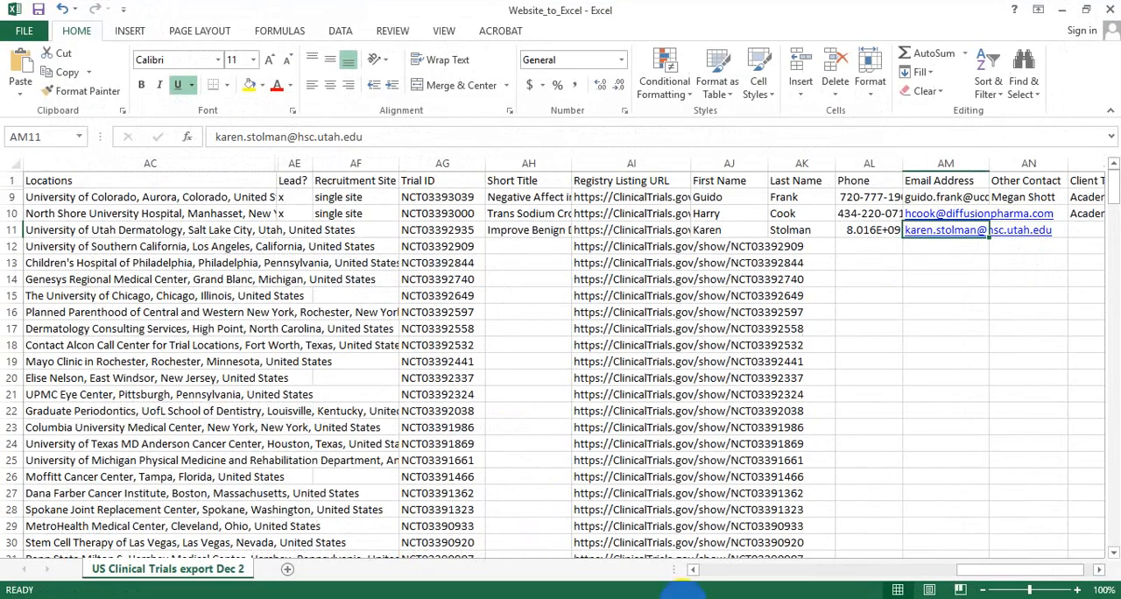
pyautogui.click(1024, 230)
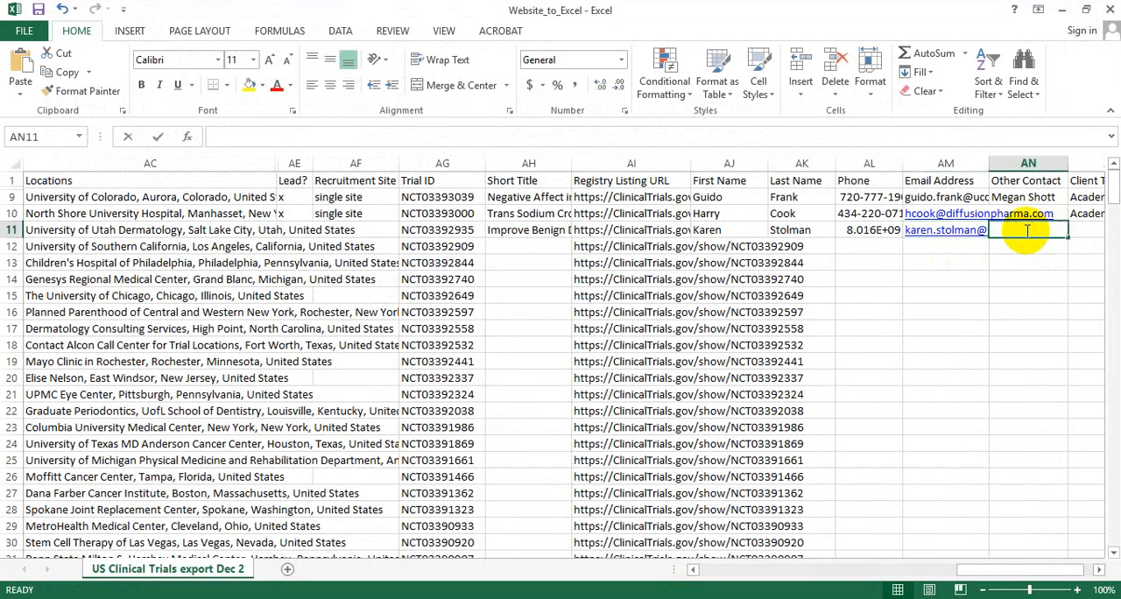
pyautogui.hotkey('ctrl', 'v')
pyautogui.click(1020, 278)
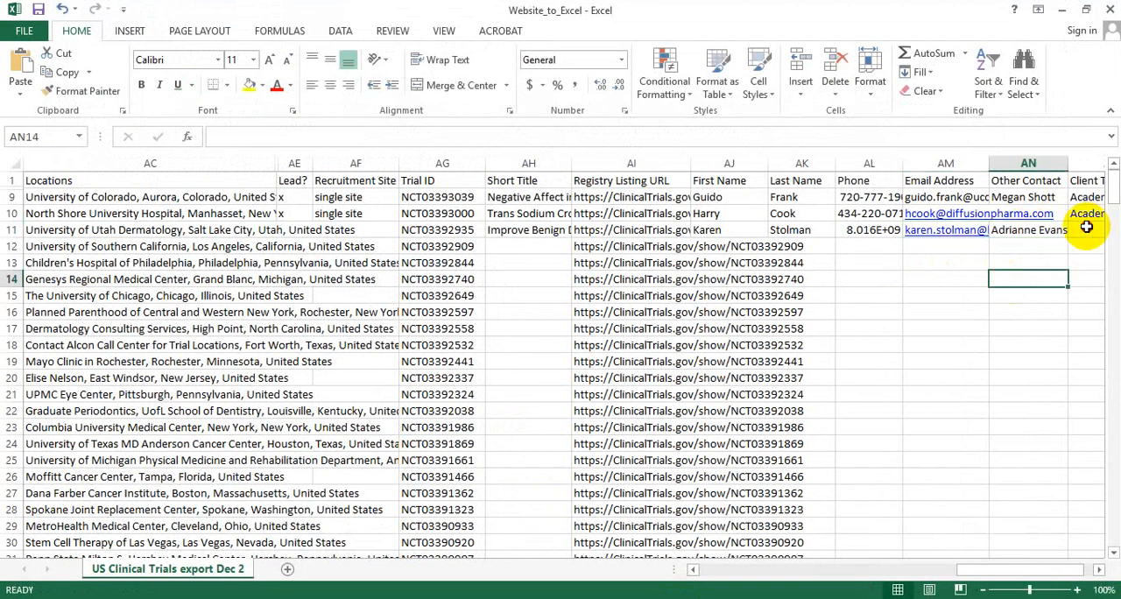
# Fill "Academic" down into the Client Type cell of row 11 in Excel and check the site listed in the browser's study record.
pyautogui.click(1085, 233)
pyautogui.hotkey('ctrl', 'd')
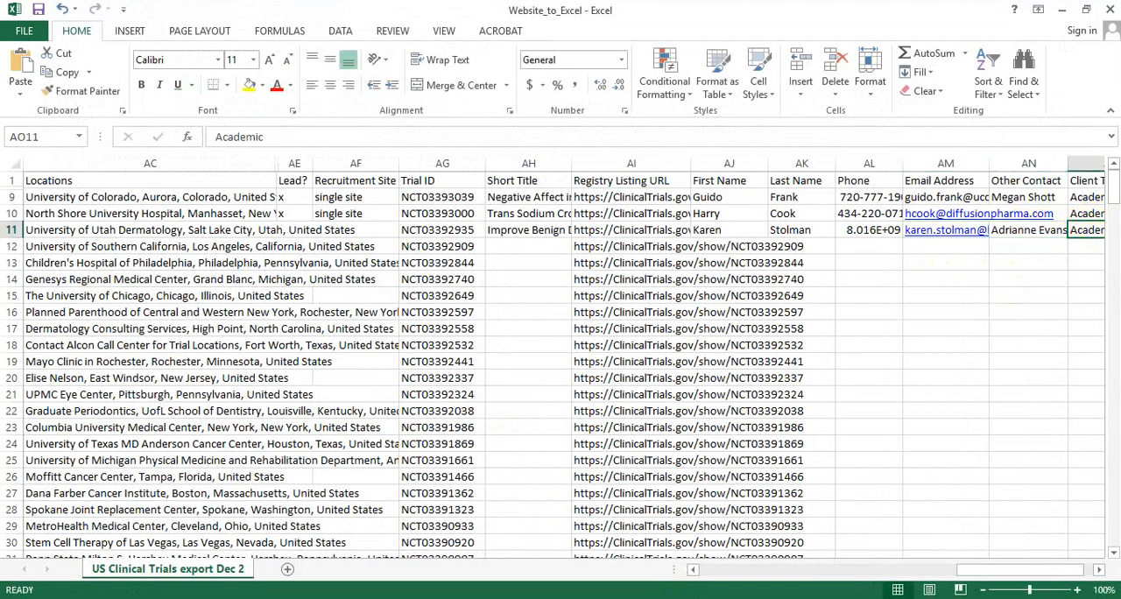
pyautogui.hotkey('alt', 'Tab')
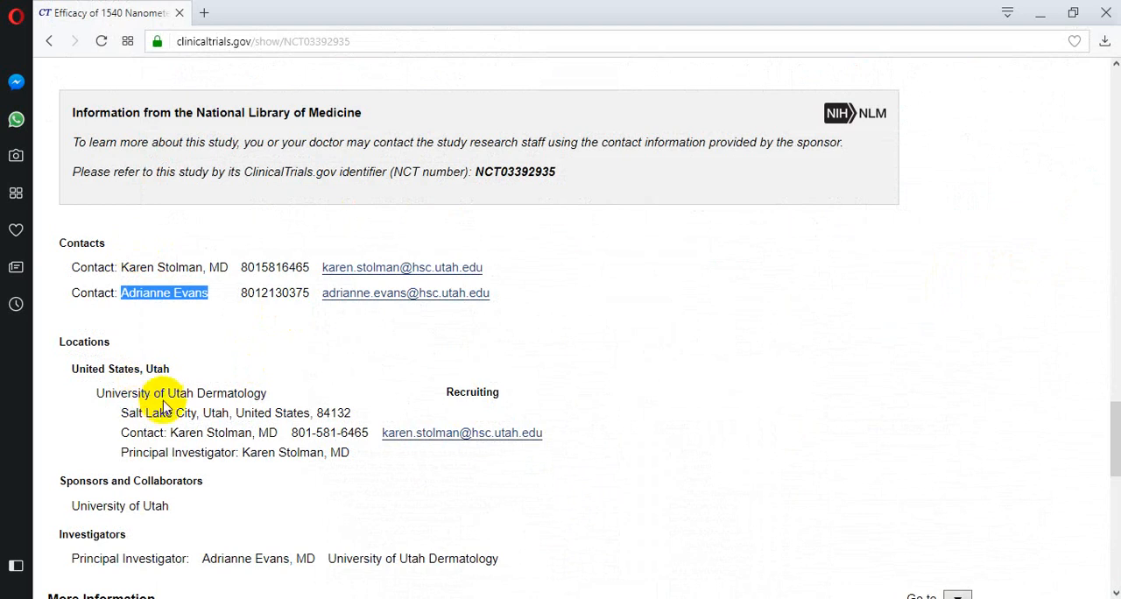
pyautogui.hotkey('alt', 'Tab')
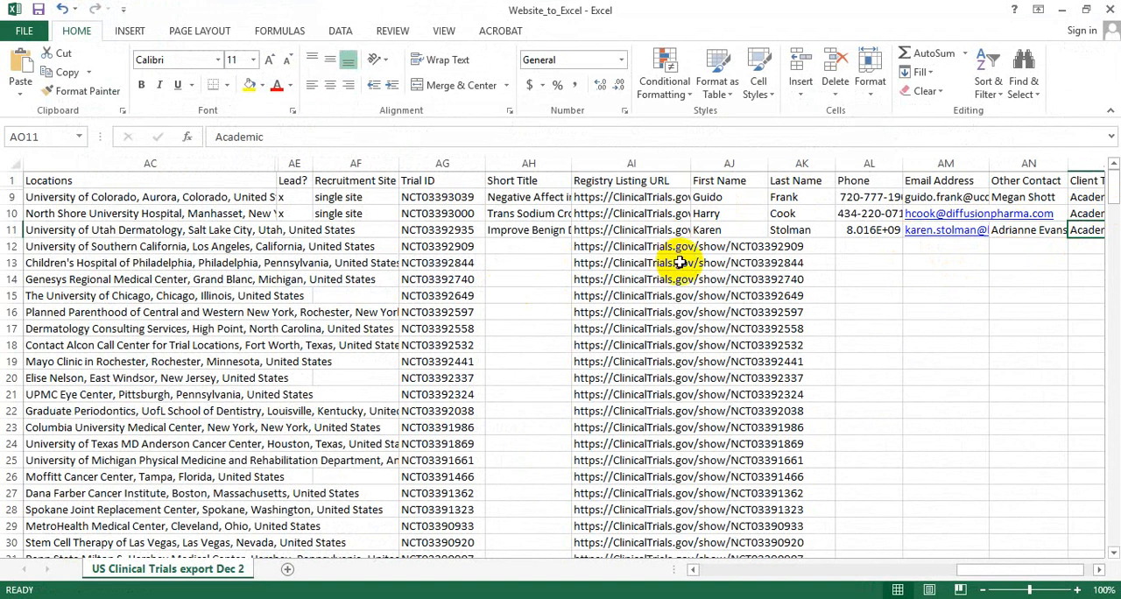
pyautogui.hotkey('alt', 'Tab')
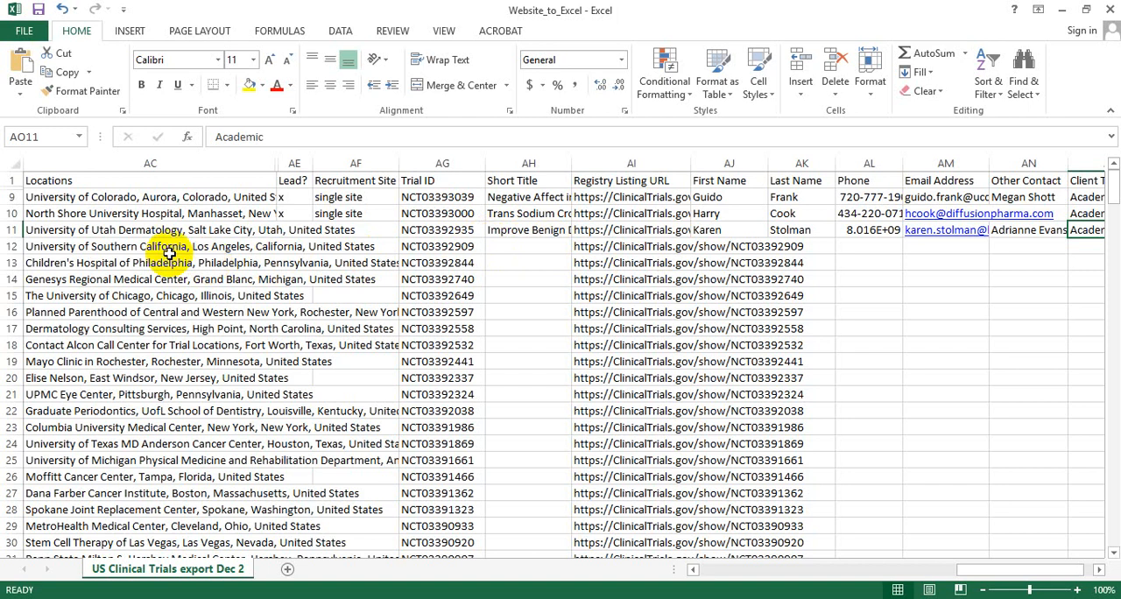
pyautogui.click(7, 246)
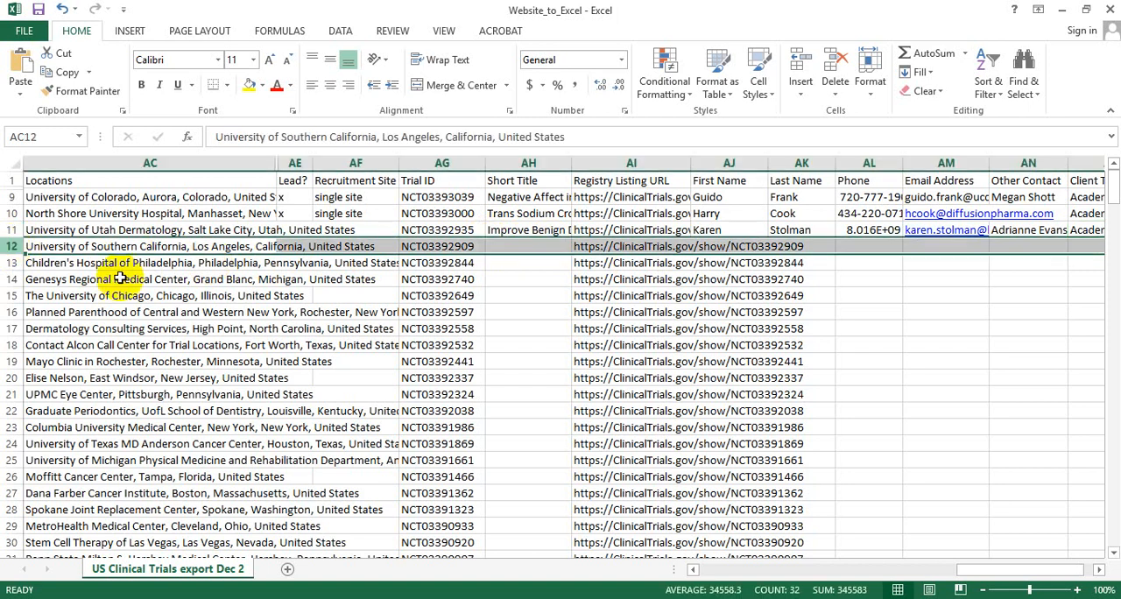
pyautogui.rightClick(263, 246)
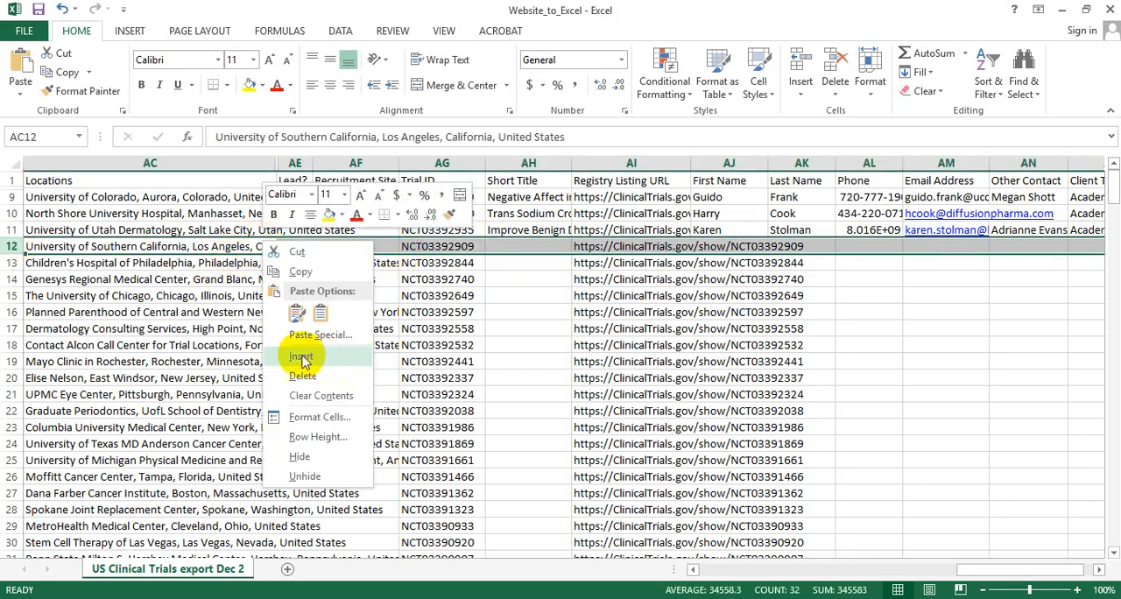
pyautogui.click(6, 246)
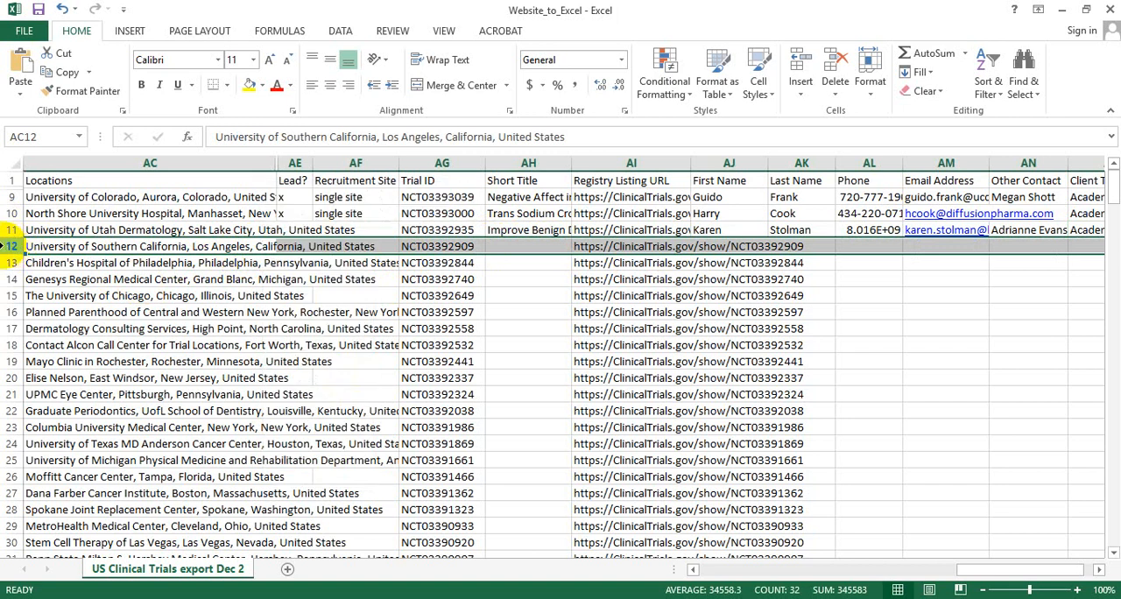
pyautogui.click(10, 262)
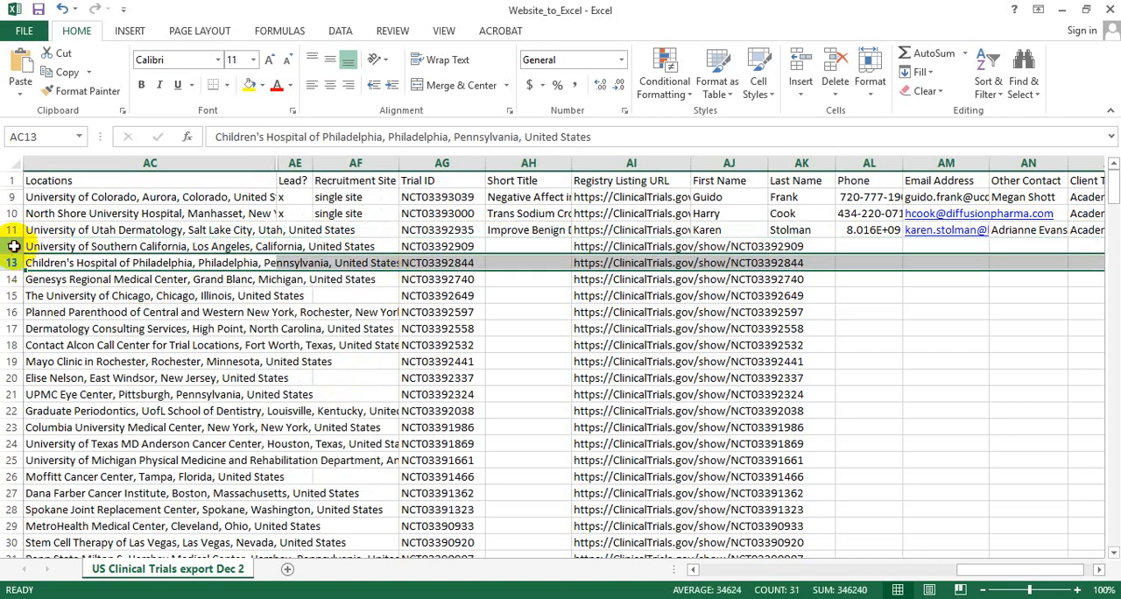
pyautogui.click(14, 246)
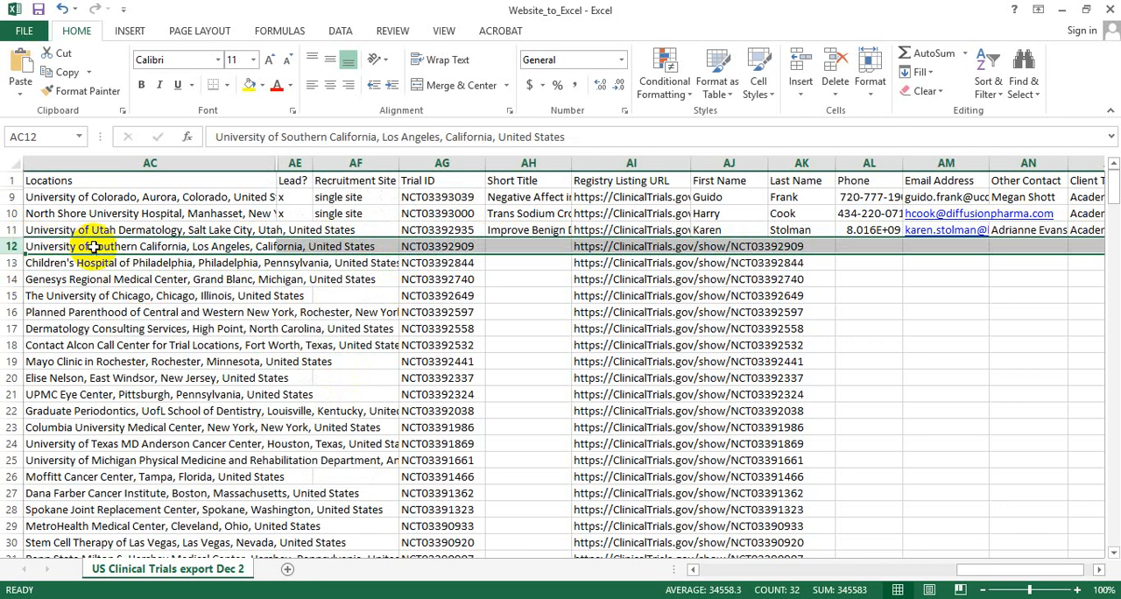
pyautogui.click(342, 279)
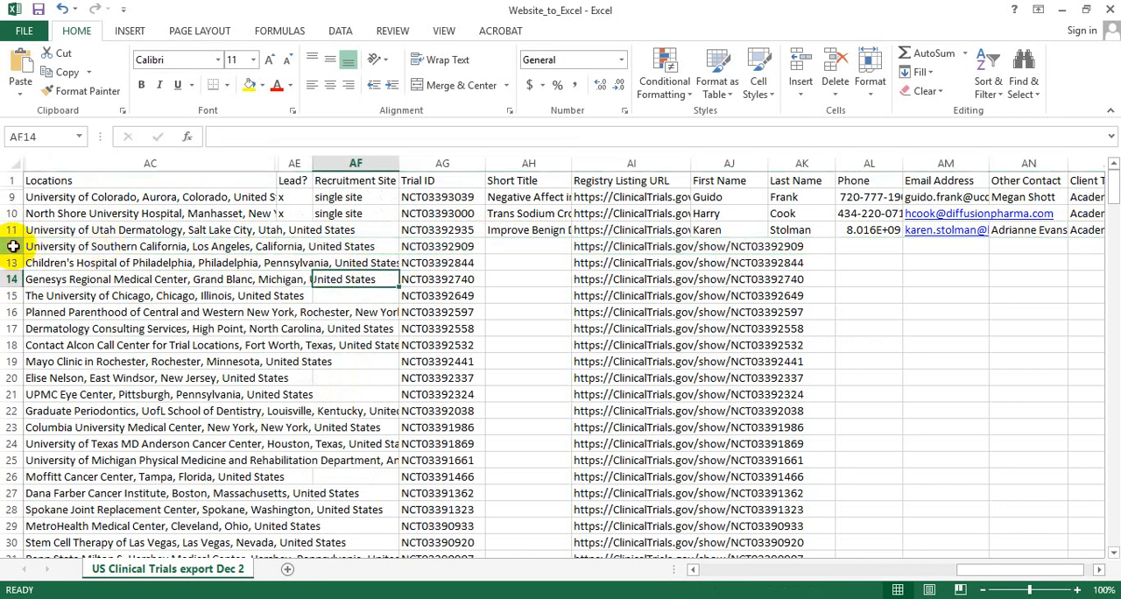
pyautogui.click(12, 246)
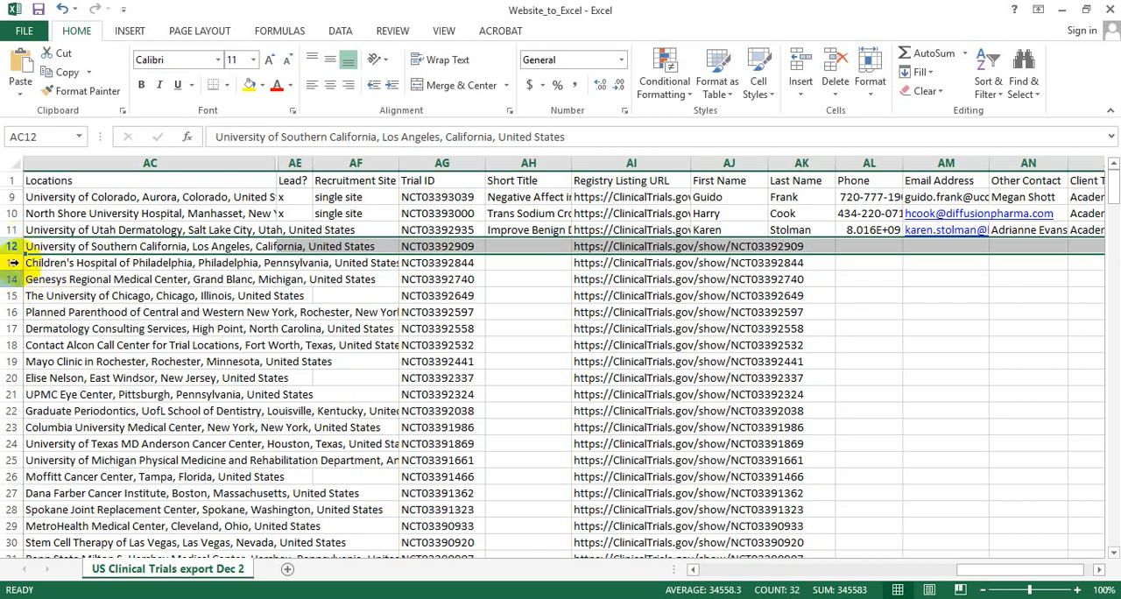
pyautogui.click(11, 260)
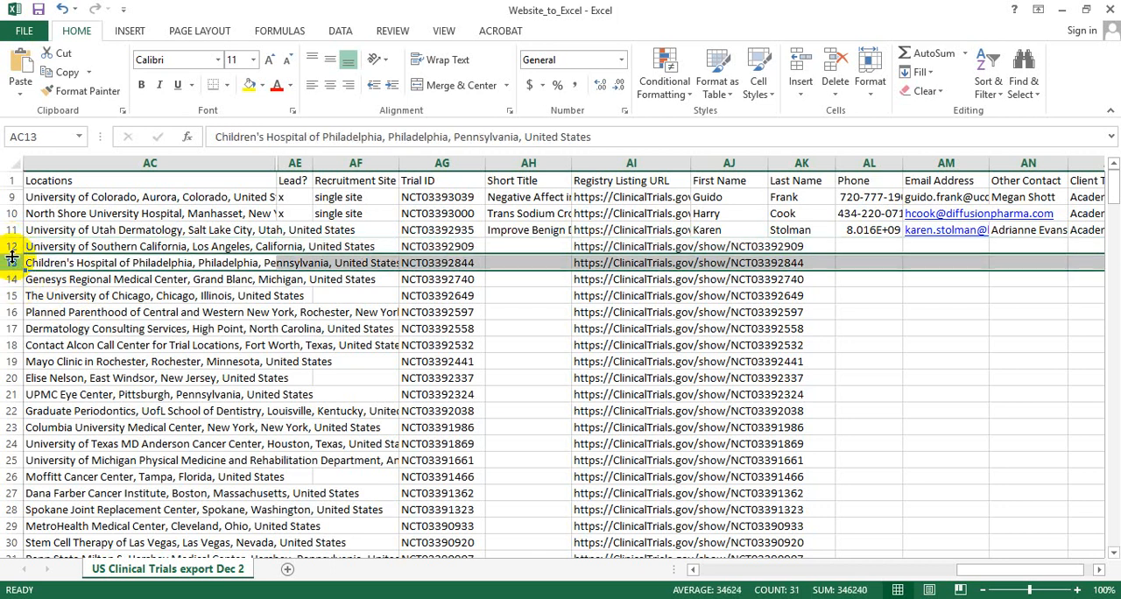
# Insert a blank row above row 12, directly below the University of Utah Dermatology trial.
pyautogui.click(12, 246)
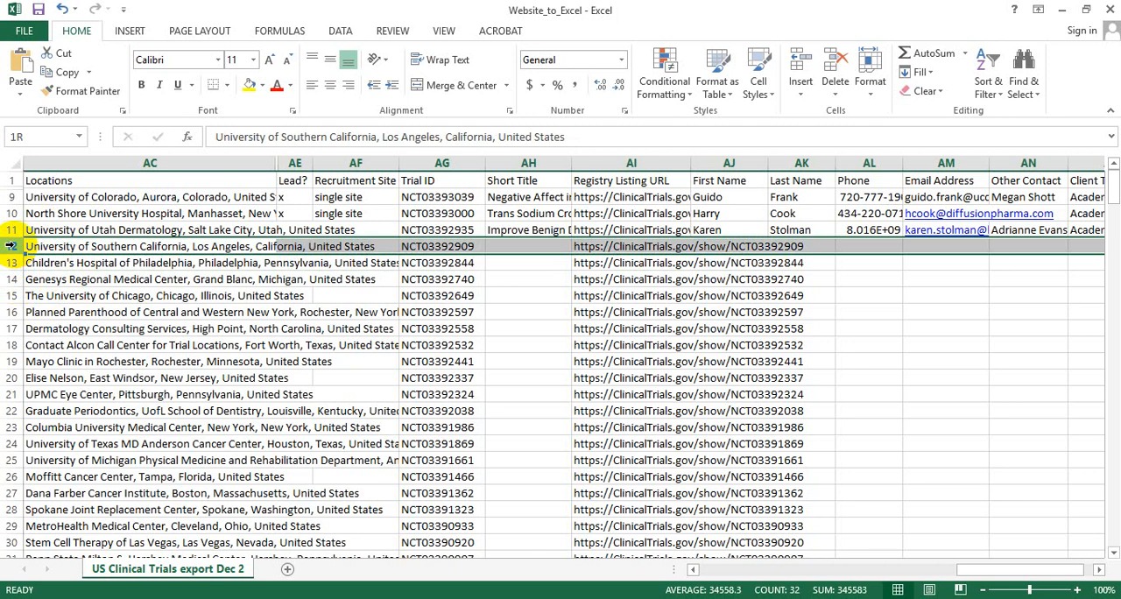
pyautogui.rightClick(544, 242)
pyautogui.click(601, 357)
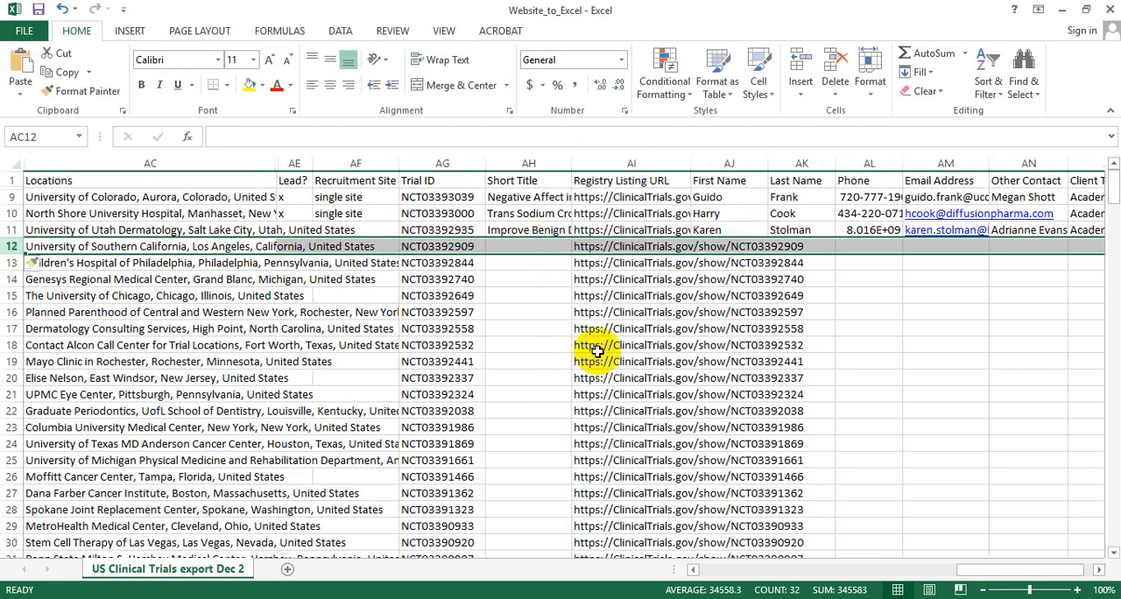
pyautogui.click(219, 246)
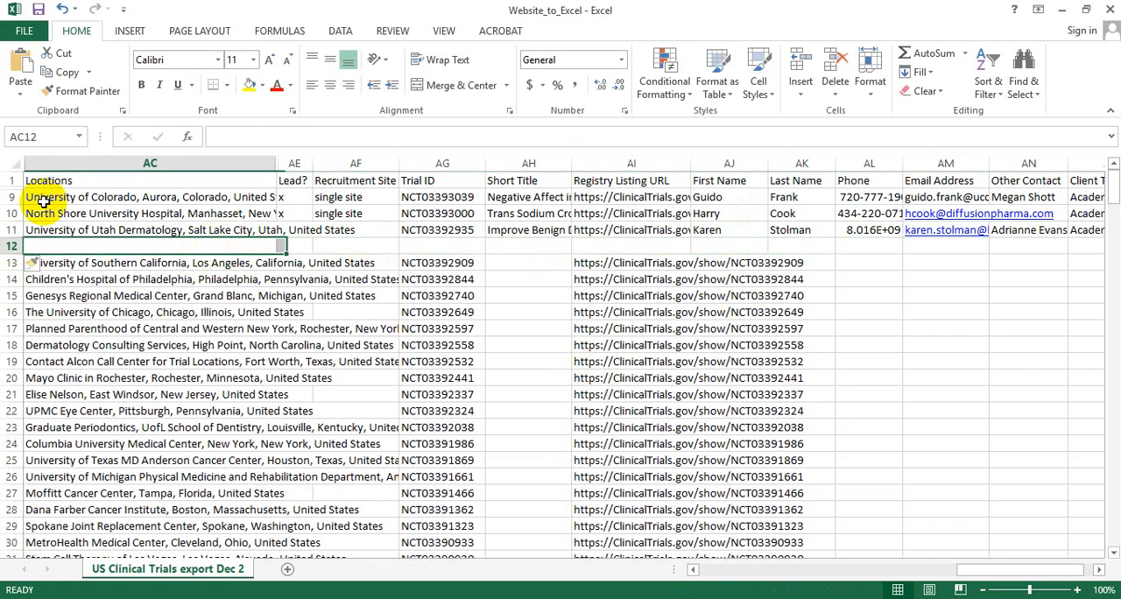
# Duplicate the entire University of Utah Dermatology row 11 into the blank row 12.
pyautogui.click(10, 229)
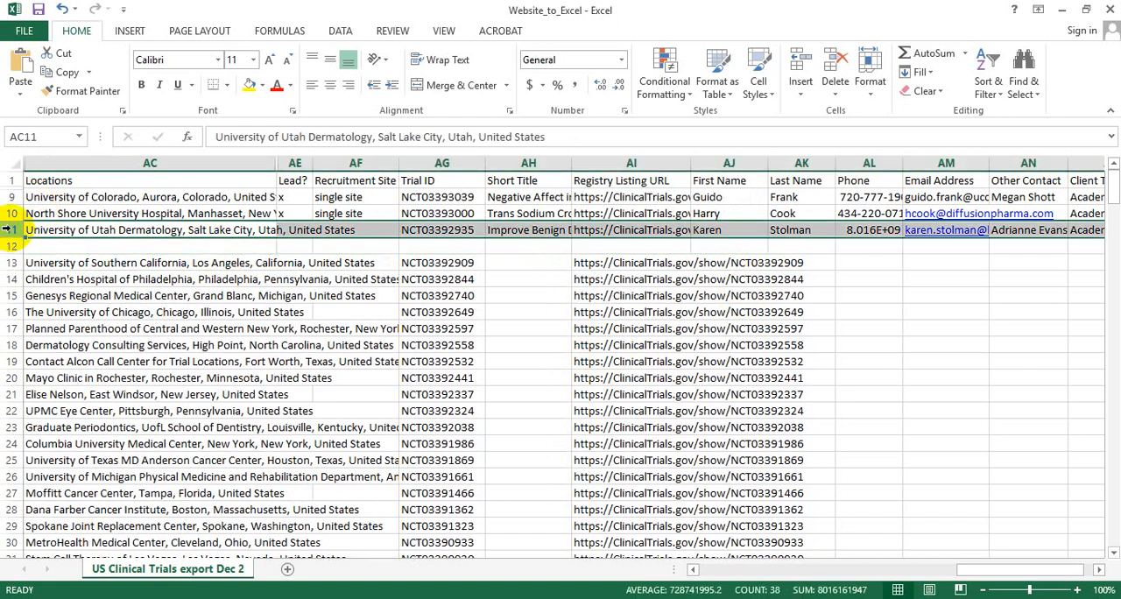
pyautogui.hotkey('ctrl', 'c')
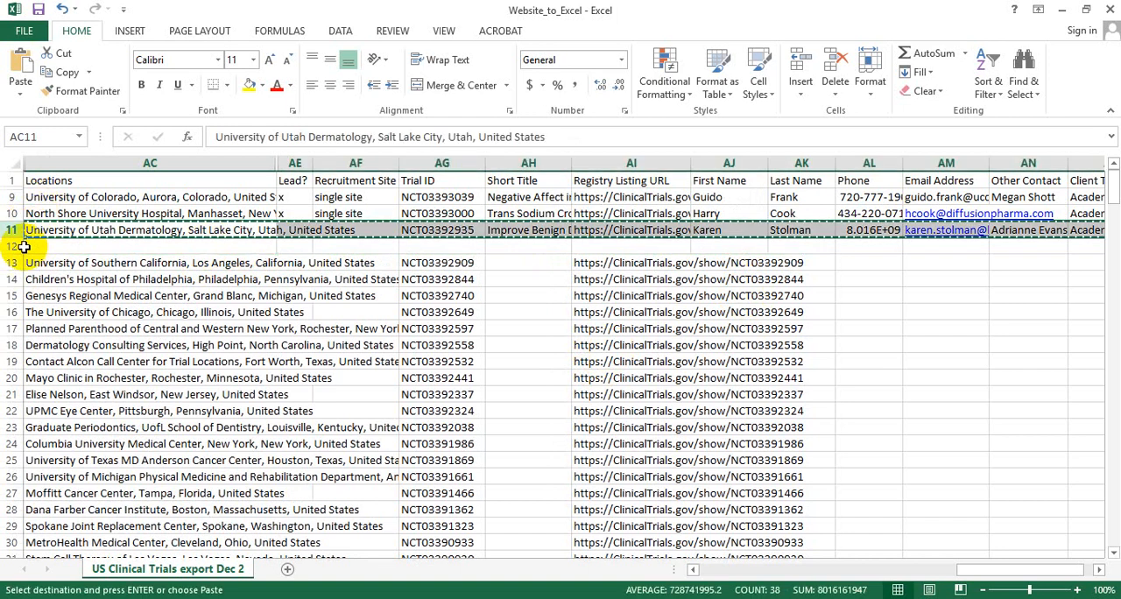
pyautogui.click(26, 247)
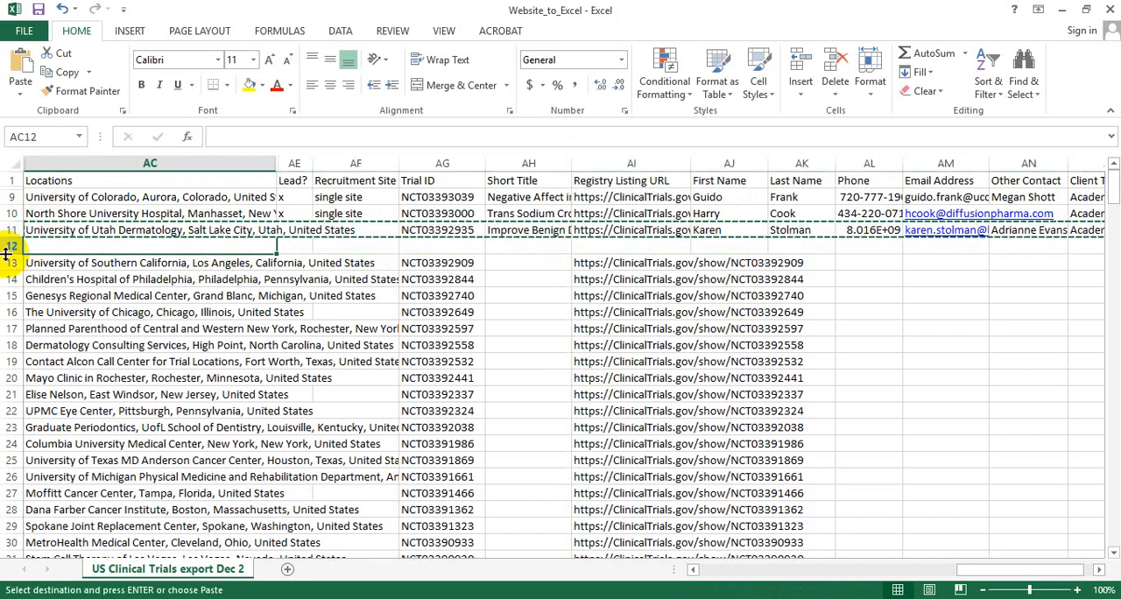
pyautogui.hotkey('ctrl', 'v')
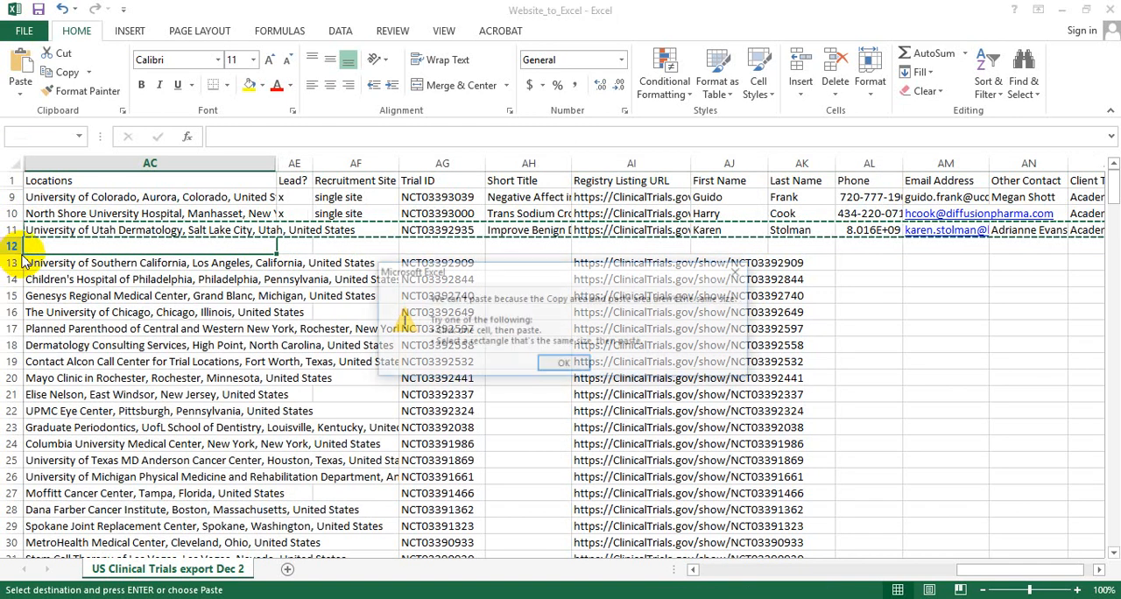
pyautogui.click(738, 277)
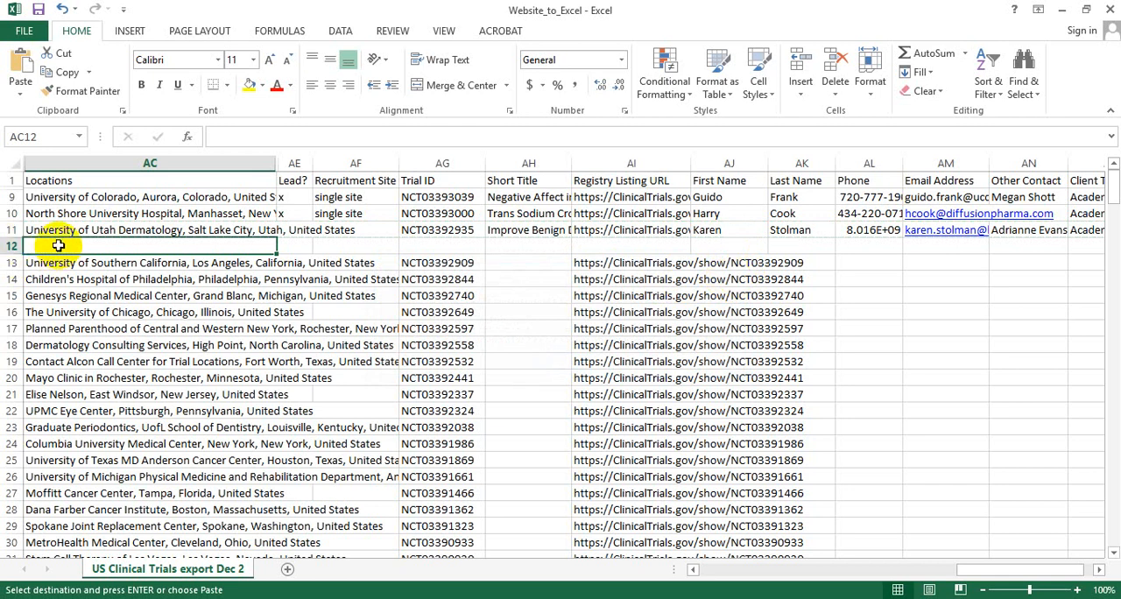
pyautogui.click(11, 246)
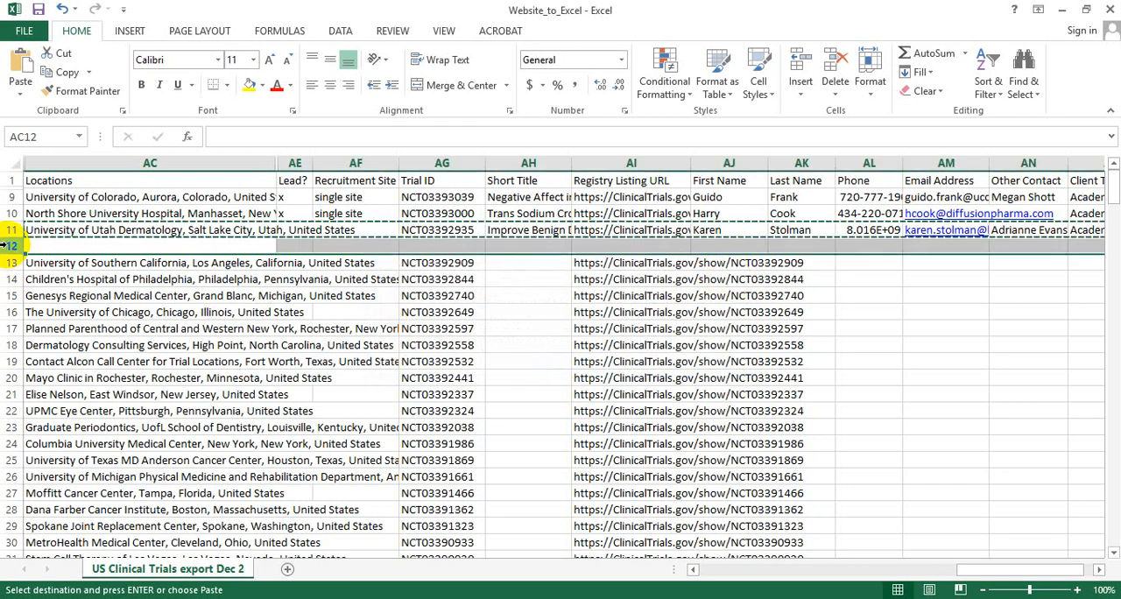
pyautogui.click(9, 229)
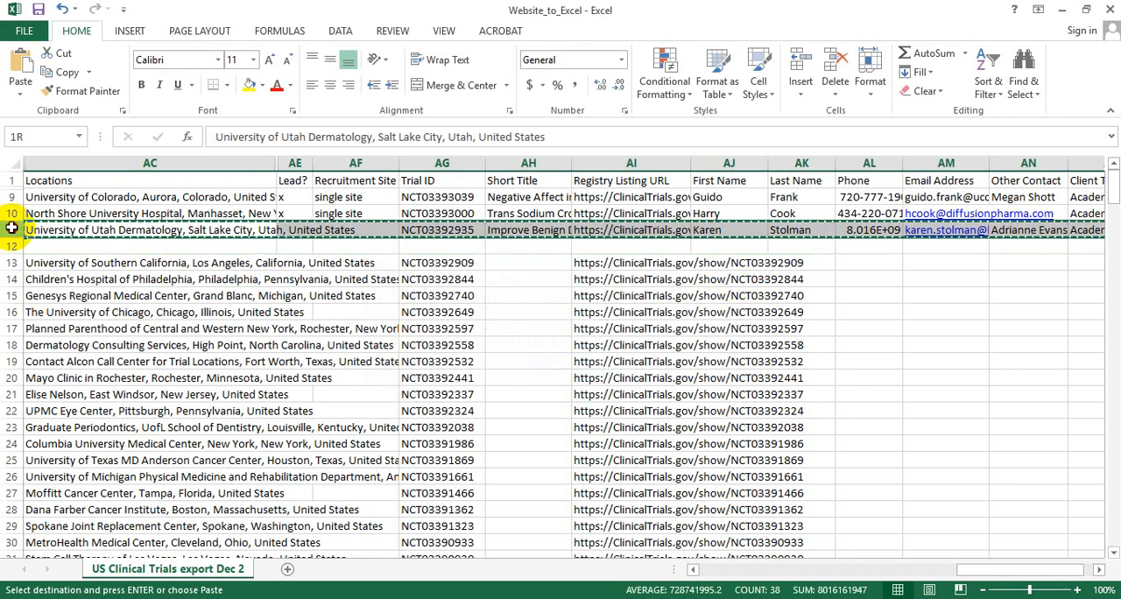
pyautogui.moveTo(11, 228); pyautogui.dragTo(9, 239)
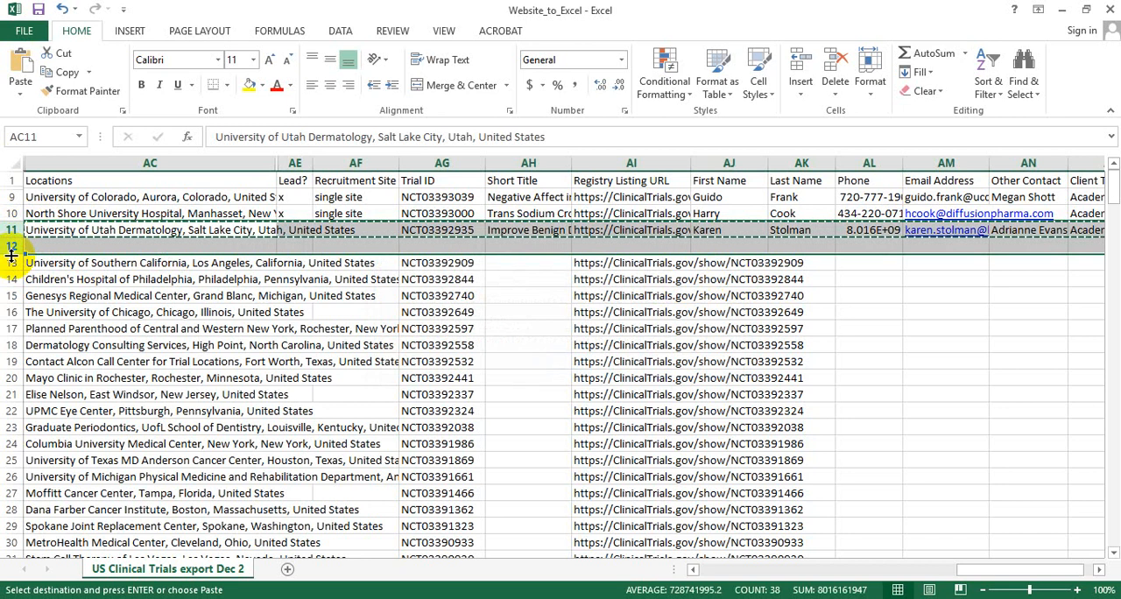
pyautogui.press('Return')
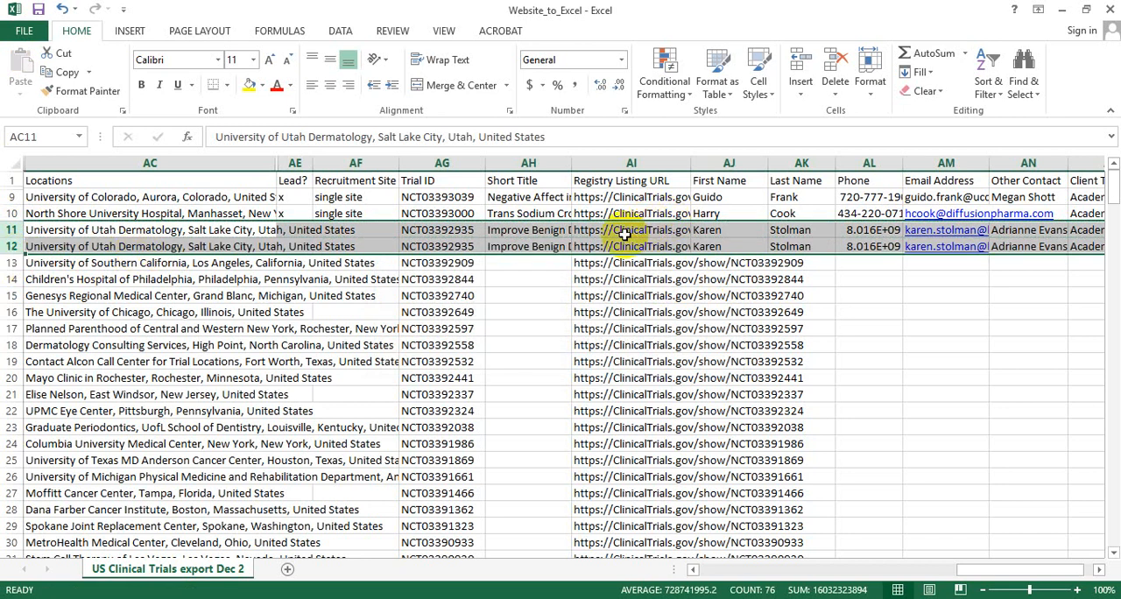
# Clear the duplicated contact details in row 12, from First Name through Other Contact (AJ12:AN12).
pyautogui.click(537, 243)
pyautogui.click(748, 243)
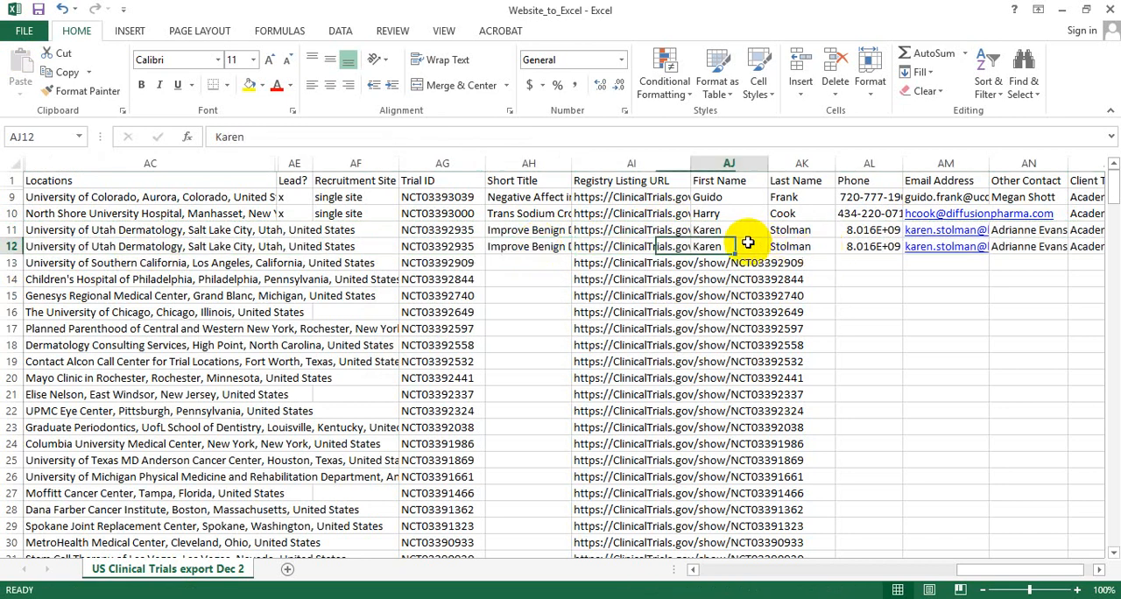
pyautogui.click(822, 246)
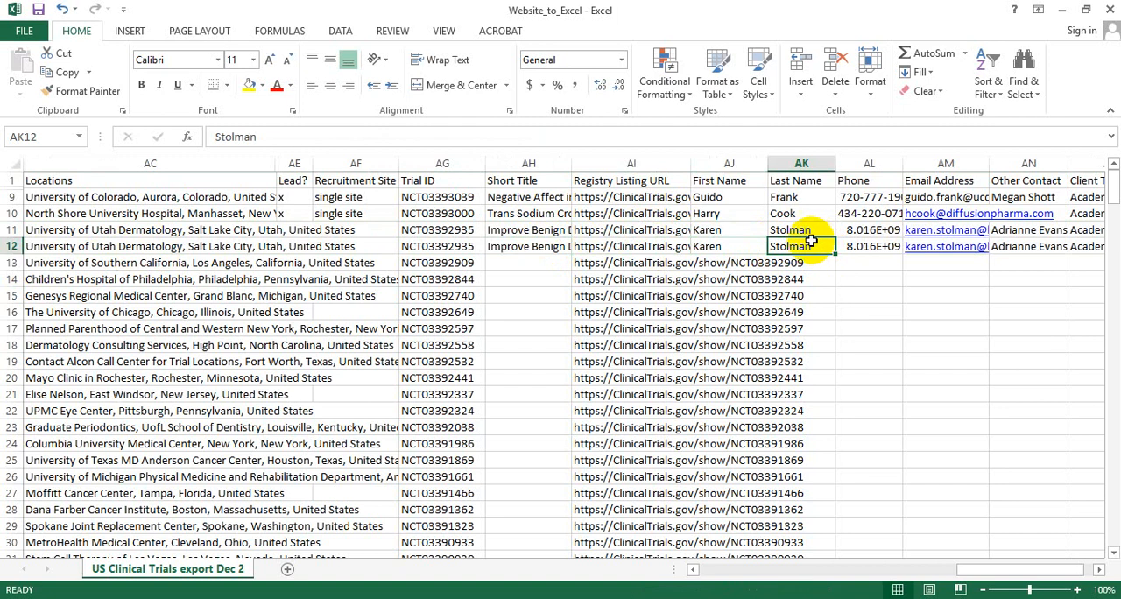
pyautogui.moveTo(725, 242); pyautogui.dragTo(946, 249)
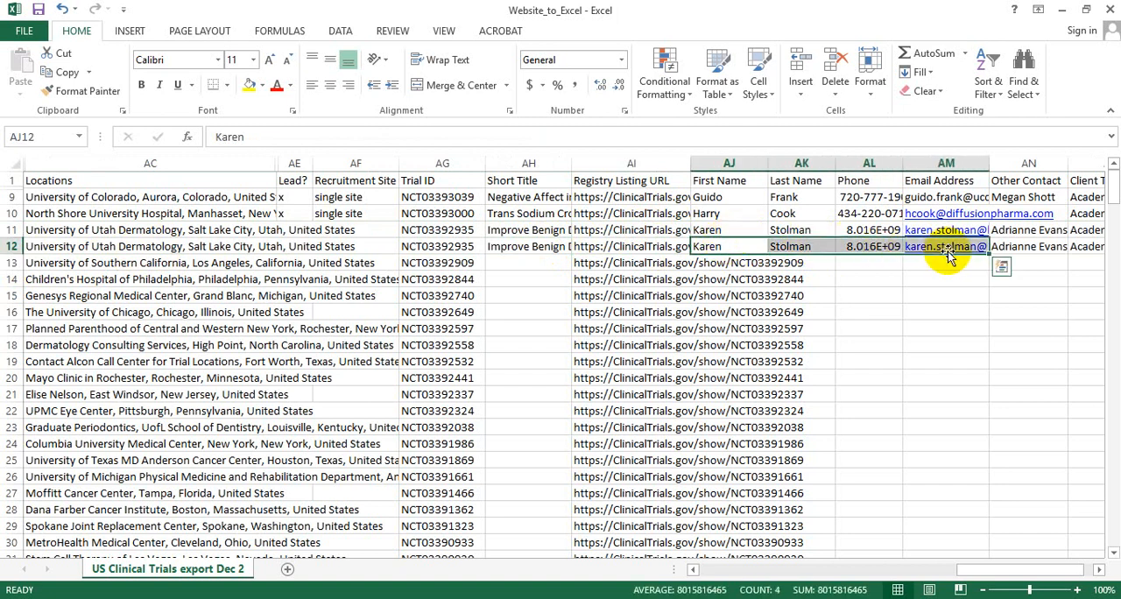
pyautogui.moveTo(1029, 247); pyautogui.dragTo(743, 251)
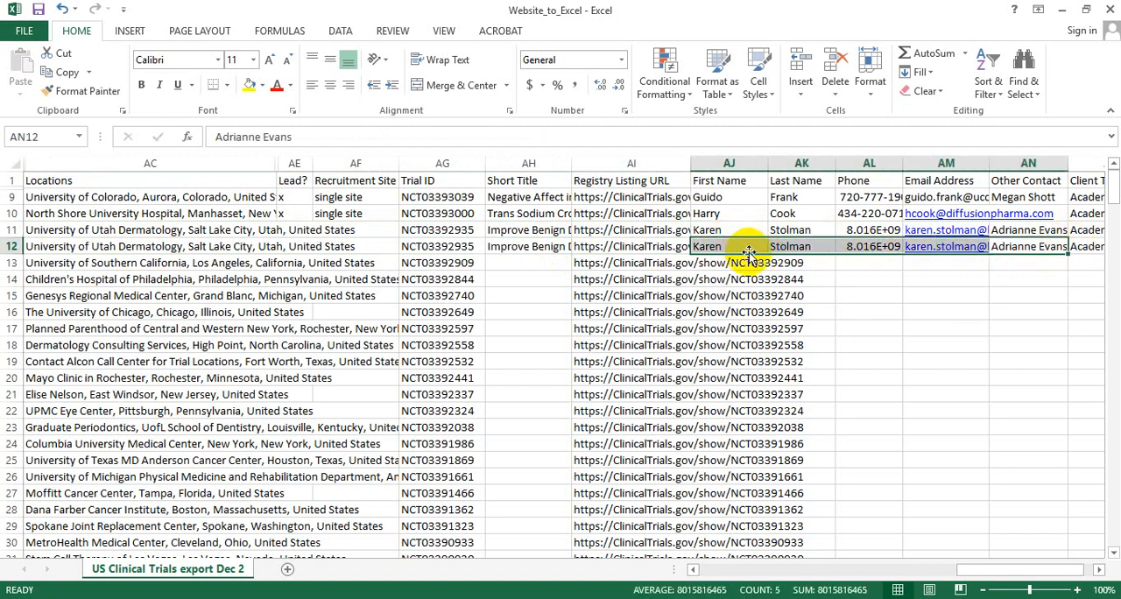
pyautogui.press('Delete')
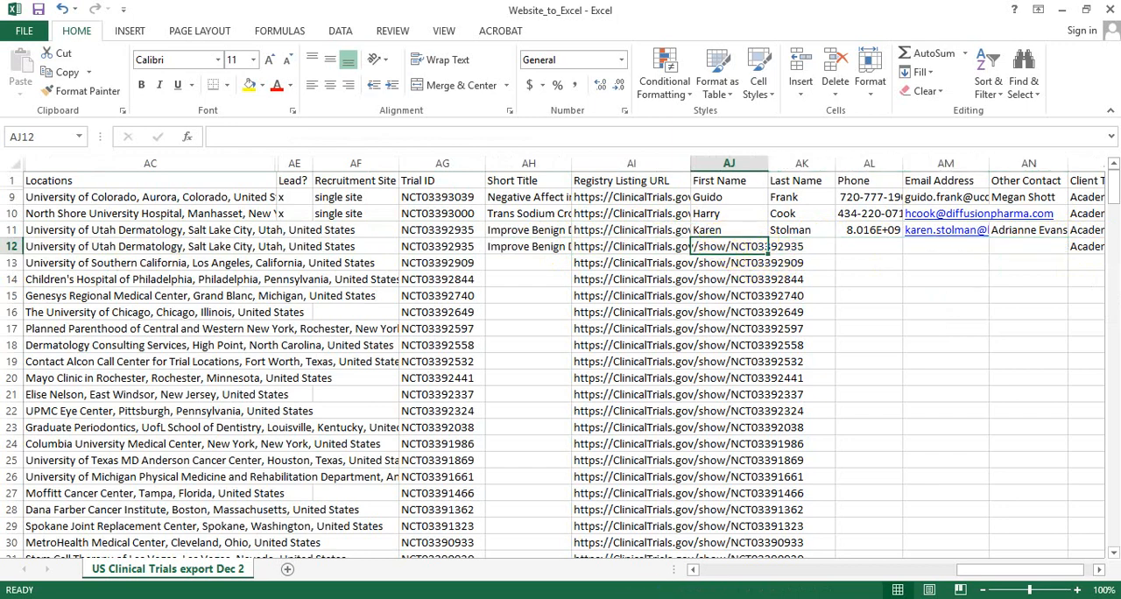
# Copy the second contact's first name from the browser's study record into the First Name cell of row 12 in Excel.
pyautogui.hotkey('alt', 'Tab')
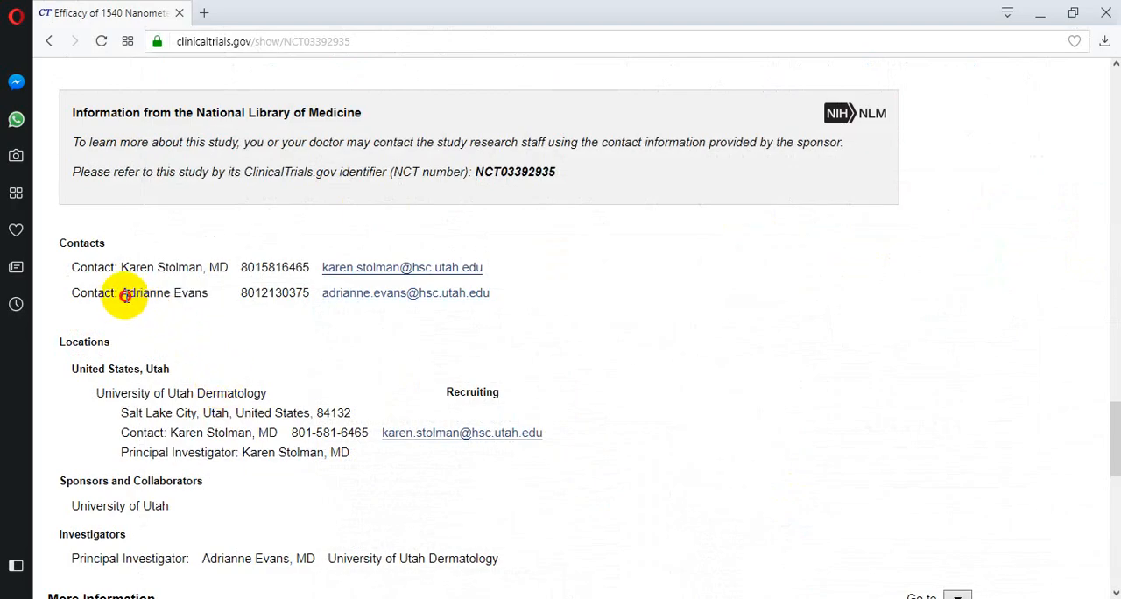
pyautogui.moveTo(123, 294); pyautogui.dragTo(172, 303)
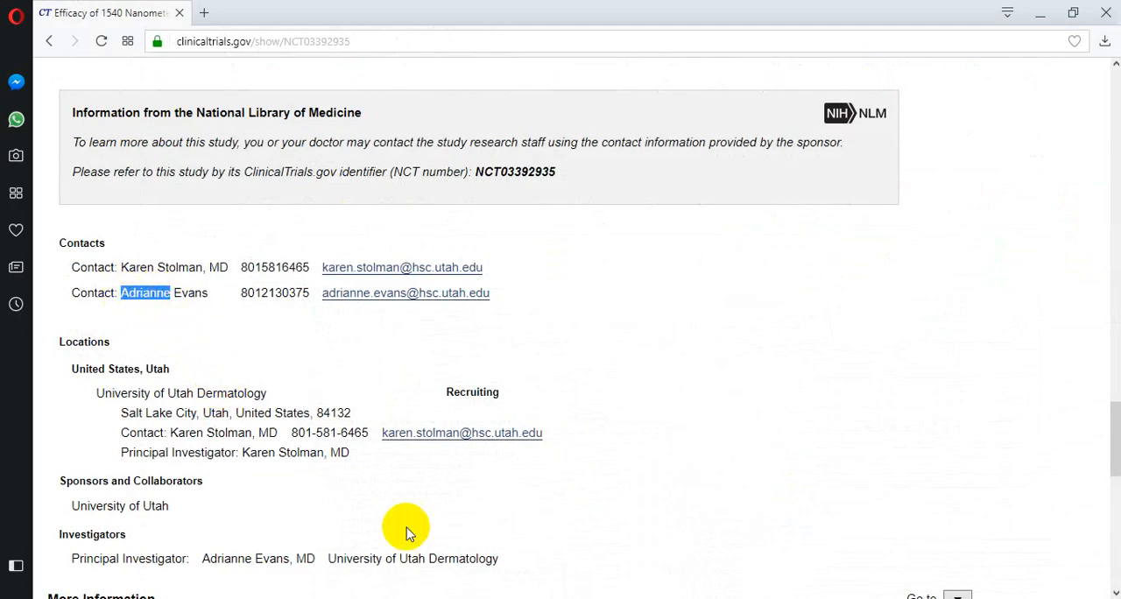
pyautogui.hotkey('alt', 'Tab')
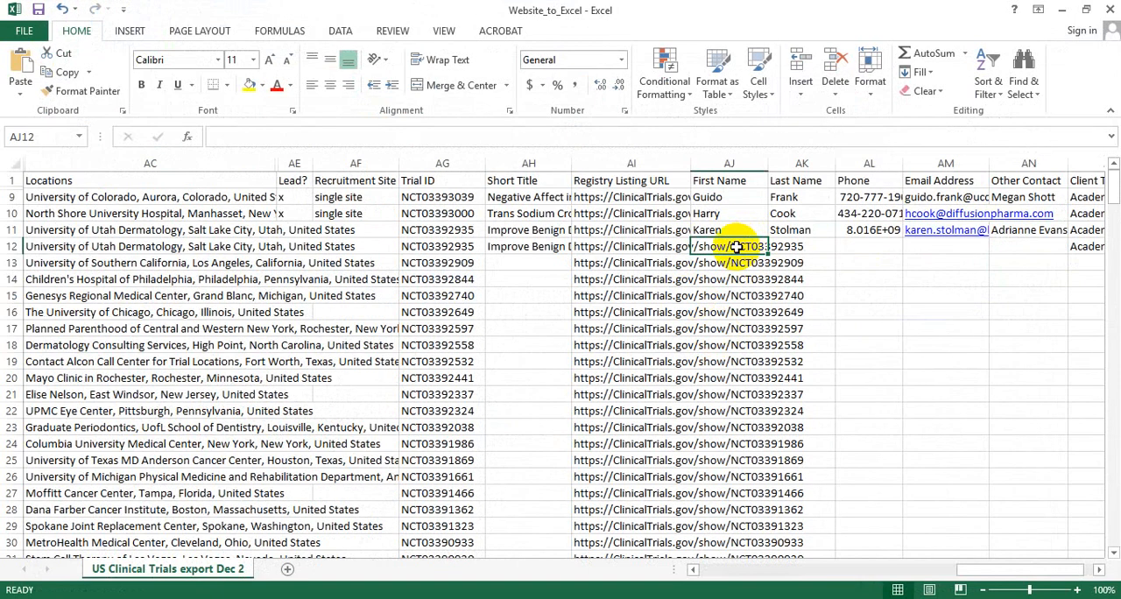
pyautogui.click(725, 248)
pyautogui.hotkey('ctrl', 'v')
pyautogui.press('Tab')
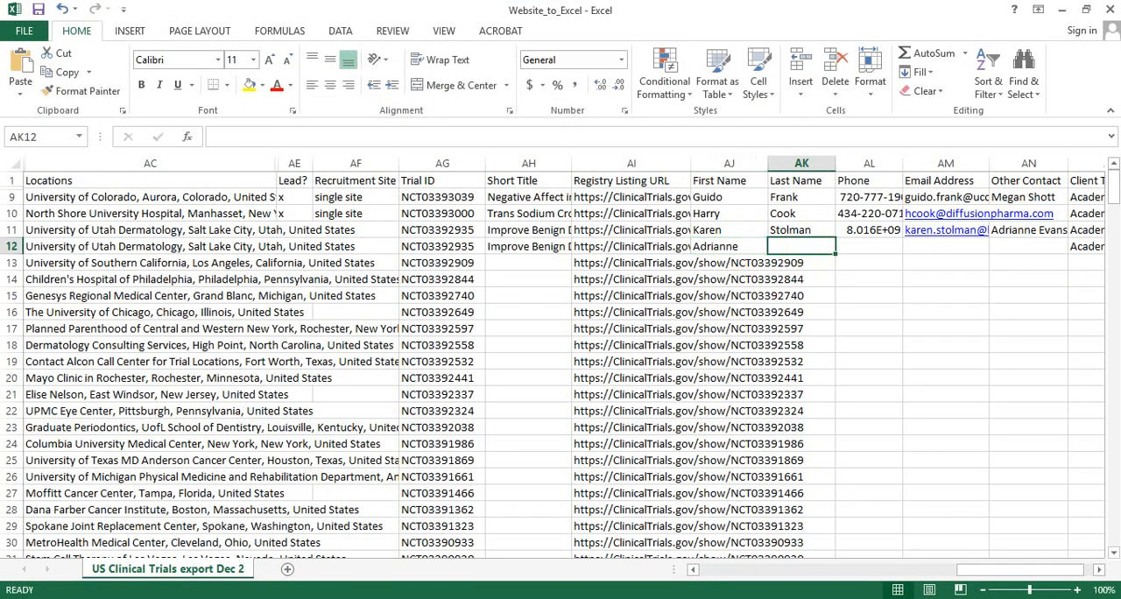
# Copy the second contact's last name from the browser's study record into the Last Name cell of row 12 in Excel.
pyautogui.hotkey('alt', 'Tab')
pyautogui.doubleClick(184, 294)
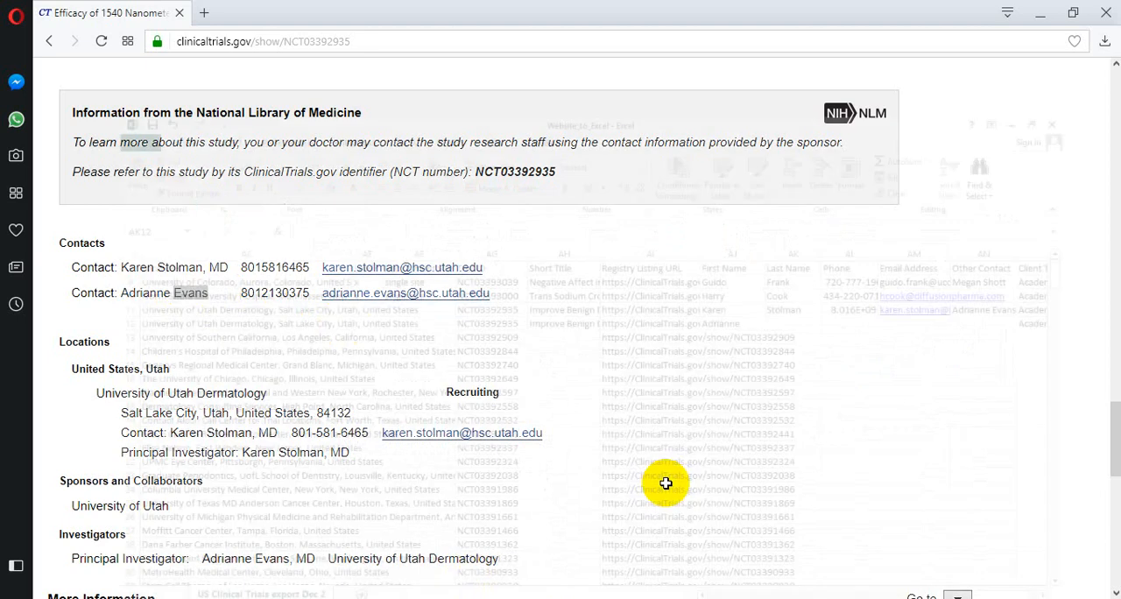
pyautogui.hotkey('alt', 'Tab')
pyautogui.click(786, 247)
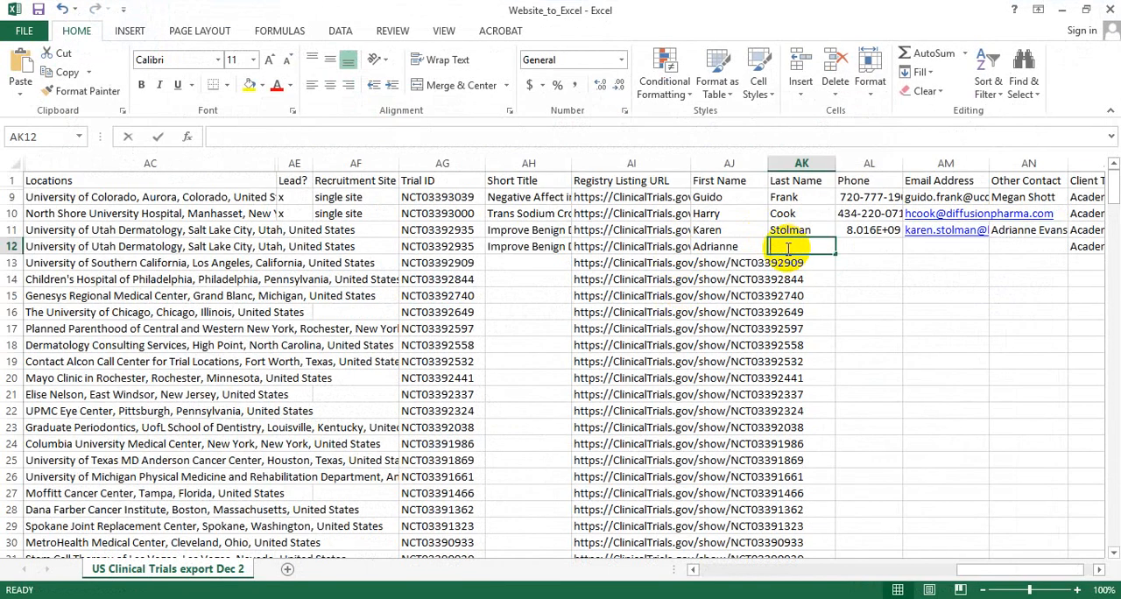
pyautogui.hotkey('ctrl', 'v')
pyautogui.press('Tab')
# Copy the second contact's phone number from the browser's study record into the Phone cell of row 12 in Excel.
pyautogui.hotkey('alt', 'Tab')
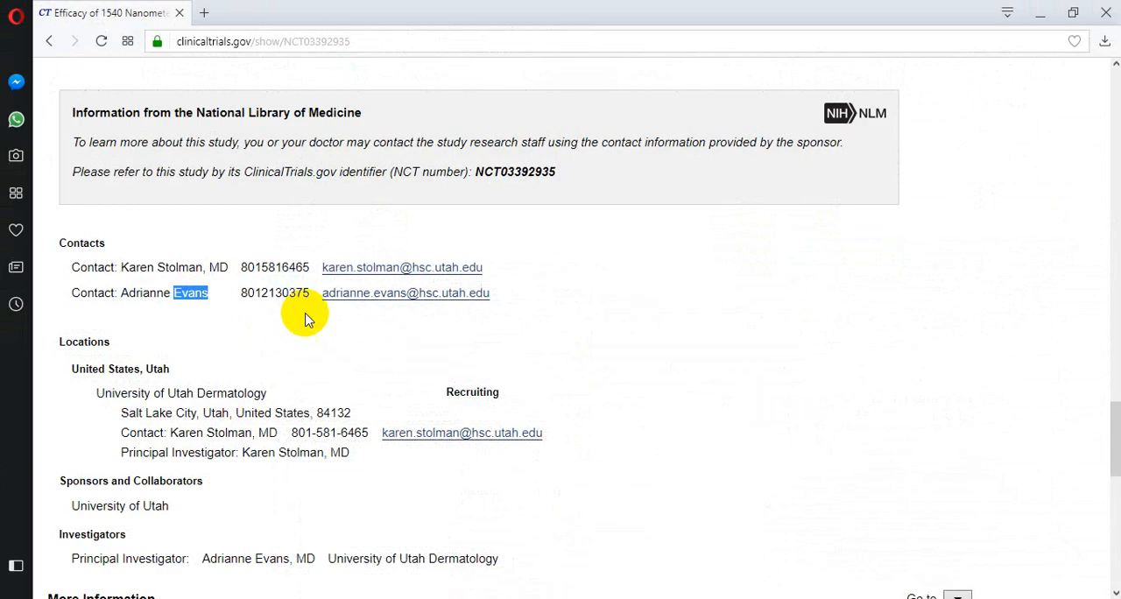
pyautogui.moveTo(308, 295); pyautogui.dragTo(239, 295)
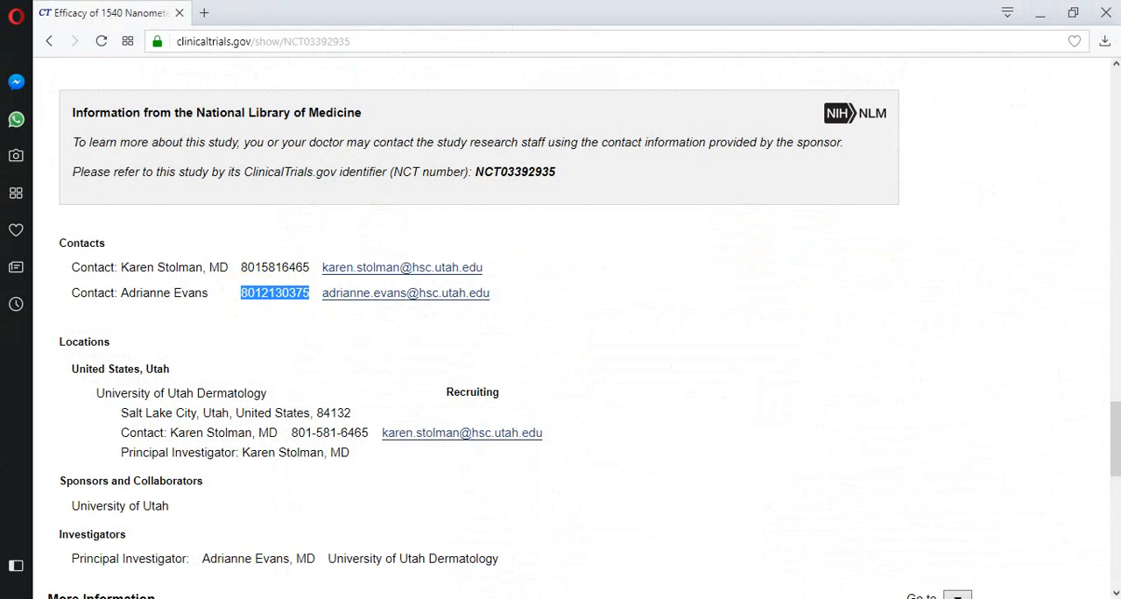
pyautogui.hotkey('ctrl', 'c')
pyautogui.hotkey('alt', 'Tab')
pyautogui.hotkey('ctrl', 'v')
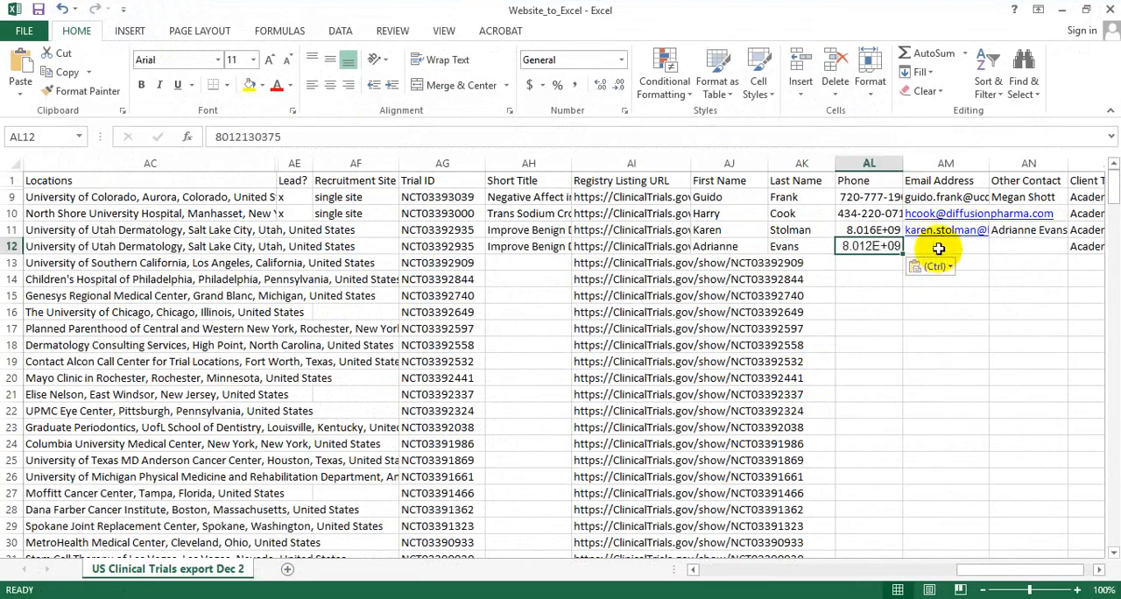
# Copy the second contact's e-mail from the browser's study record into the Email Address cell of row 12 in Excel.
pyautogui.click(938, 249)
pyautogui.hotkey('alt', 'Tab')
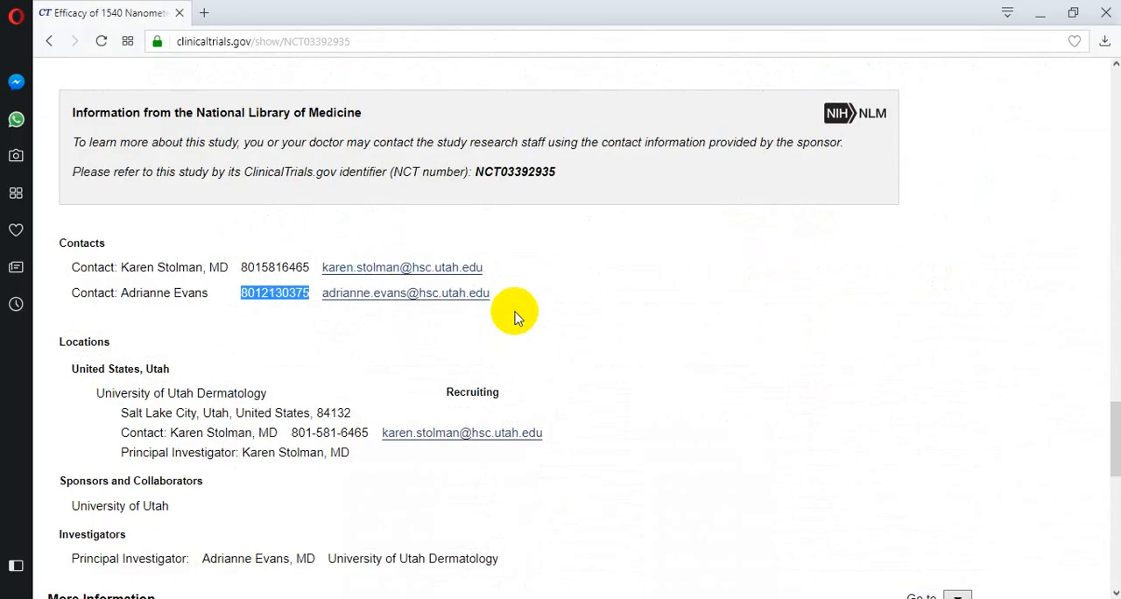
pyautogui.moveTo(492, 295); pyautogui.dragTo(320, 298)
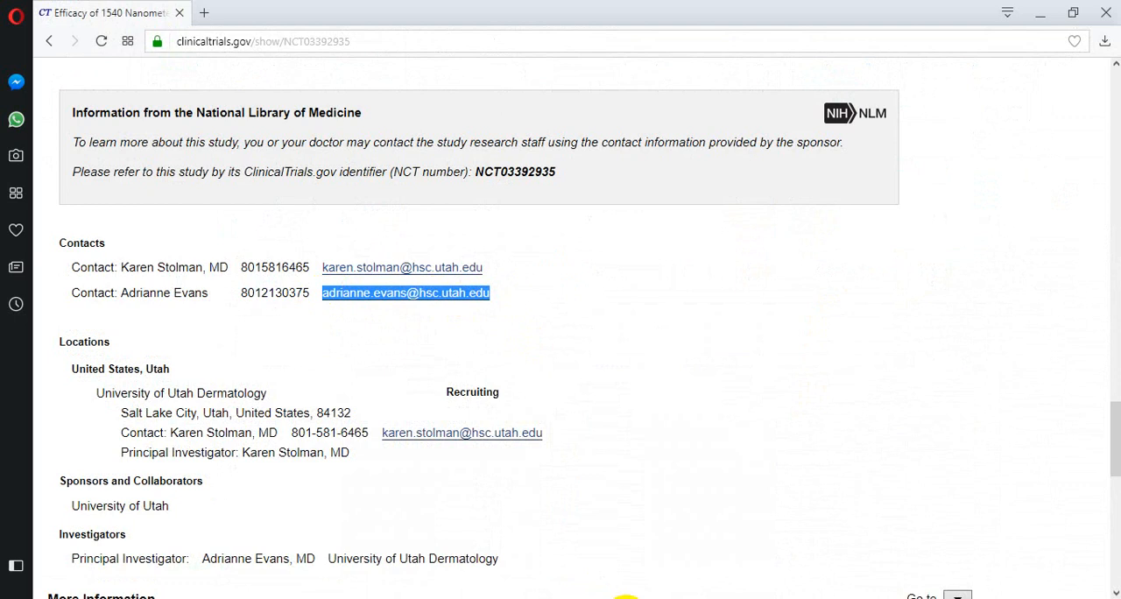
pyautogui.hotkey('ctrl', 'c')
pyautogui.hotkey('alt', 'Tab')
pyautogui.hotkey('ctrl', 'v')
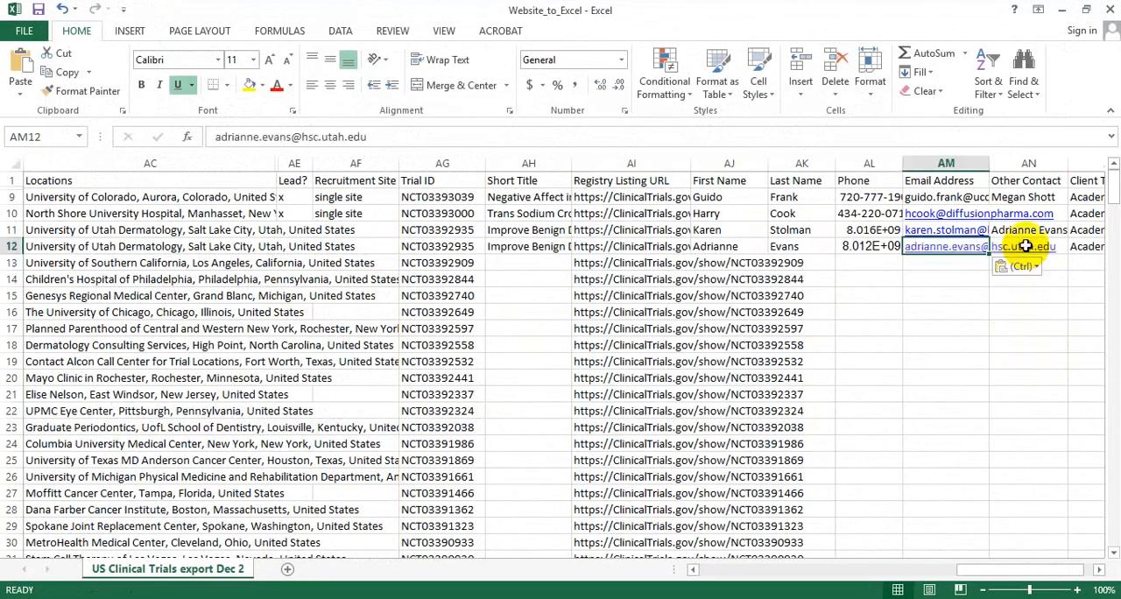
# Copy the primary contact's full name from the browser's study record into the Other Contact cell of row 12 in Excel and save the workbook.
pyautogui.click(1026, 246)
pyautogui.hotkey('alt', 'Tab')
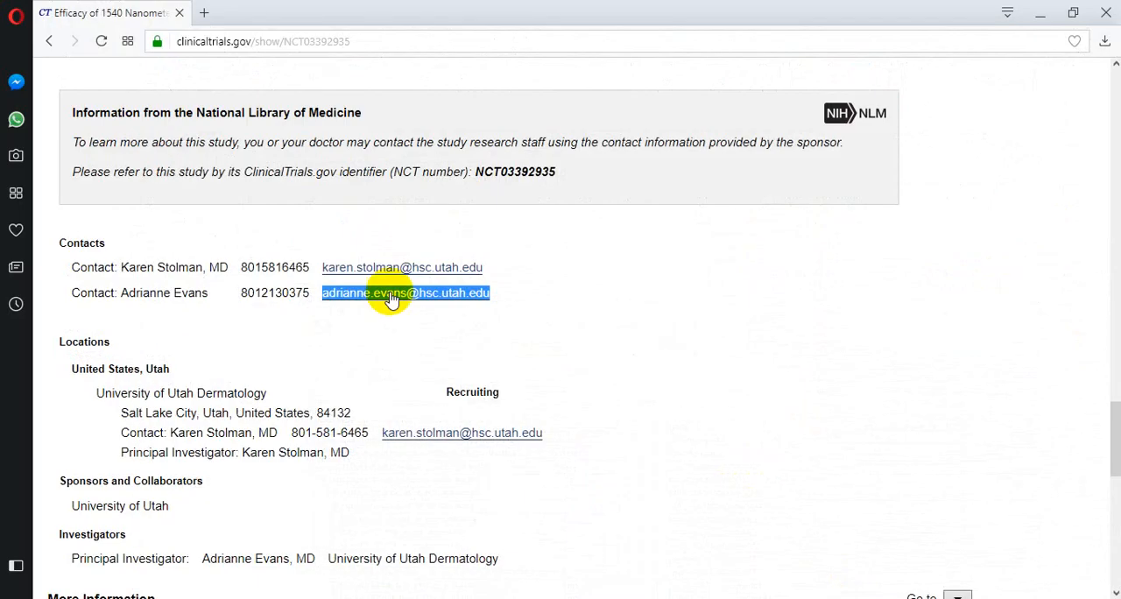
pyautogui.moveTo(204, 266); pyautogui.dragTo(128, 271)
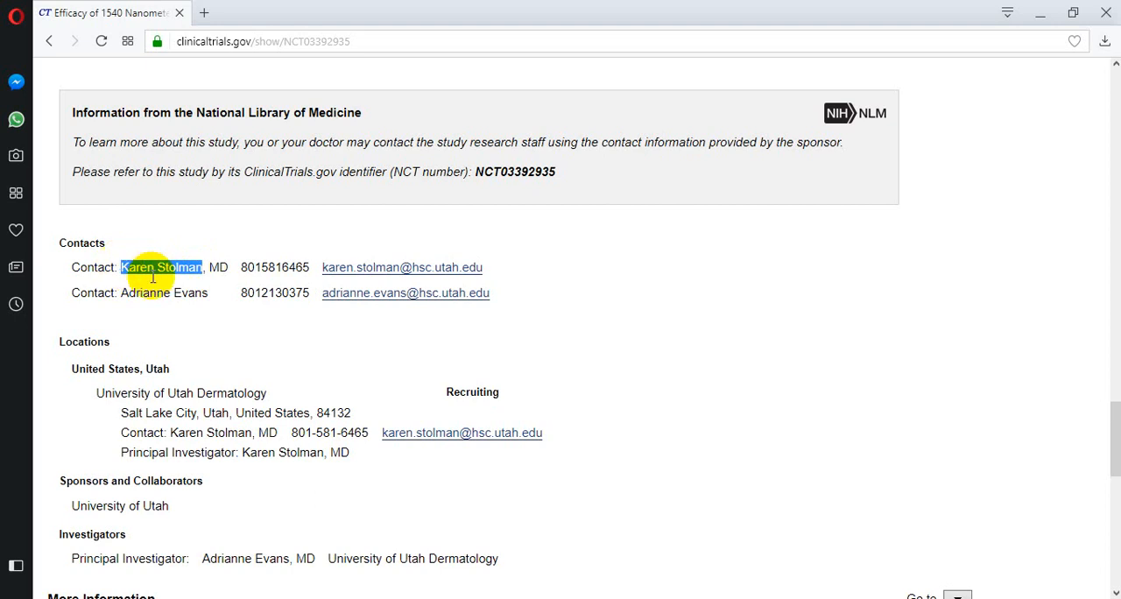
pyautogui.hotkey('alt', 'Tab')
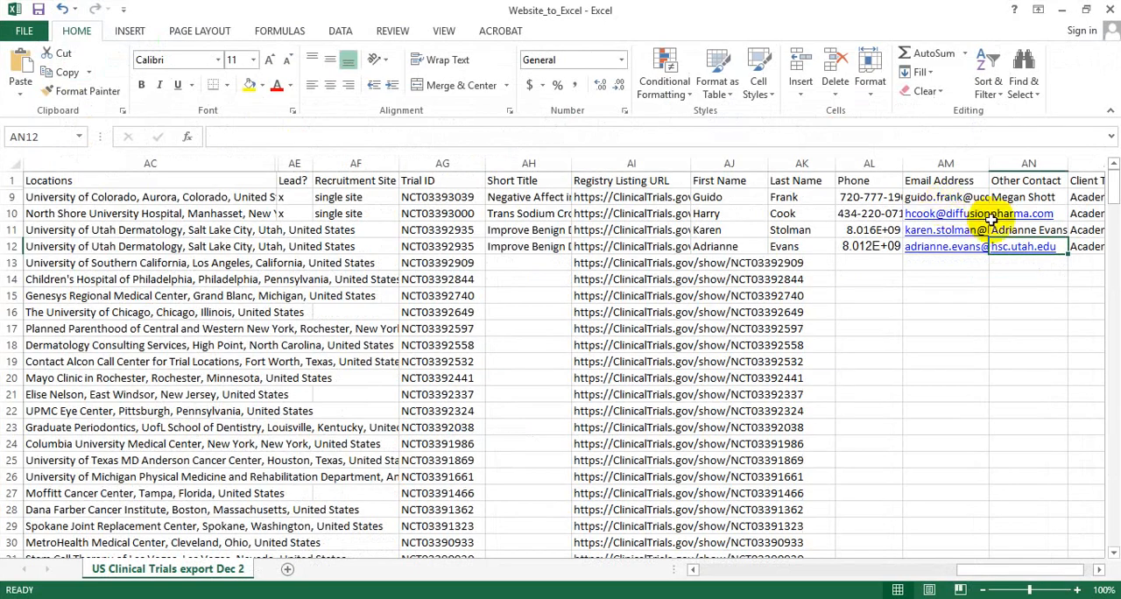
pyautogui.click(1026, 246)
pyautogui.hotkey('ctrl', 'v')
pyautogui.click(976, 275)
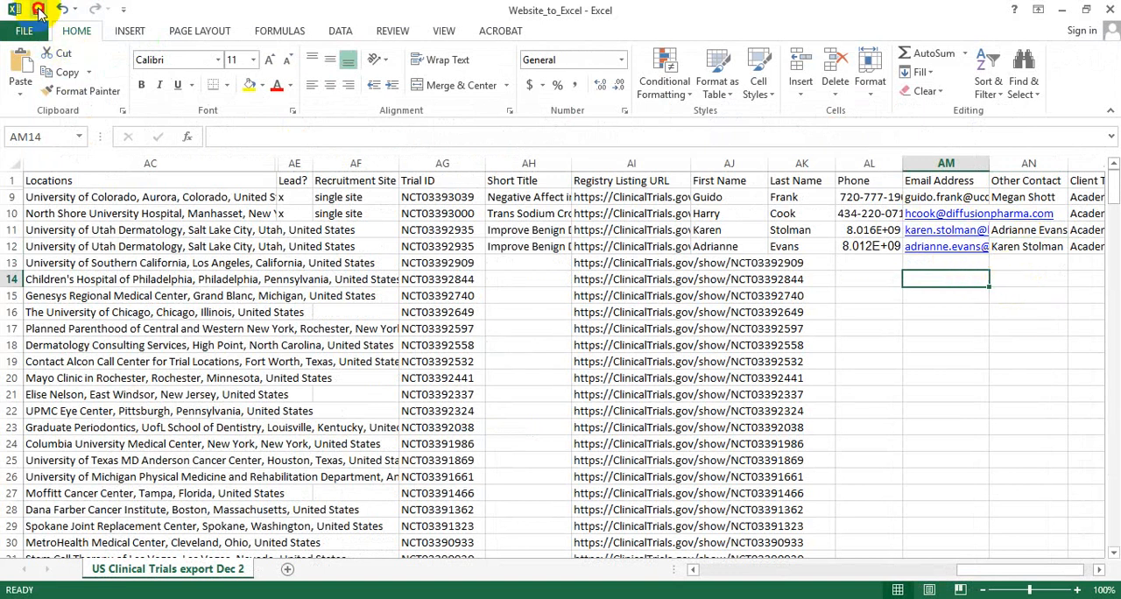
pyautogui.click(38, 10)
# Open the registry listing URL from row 13 of the sheet in the browser.
pyautogui.click(595, 263)
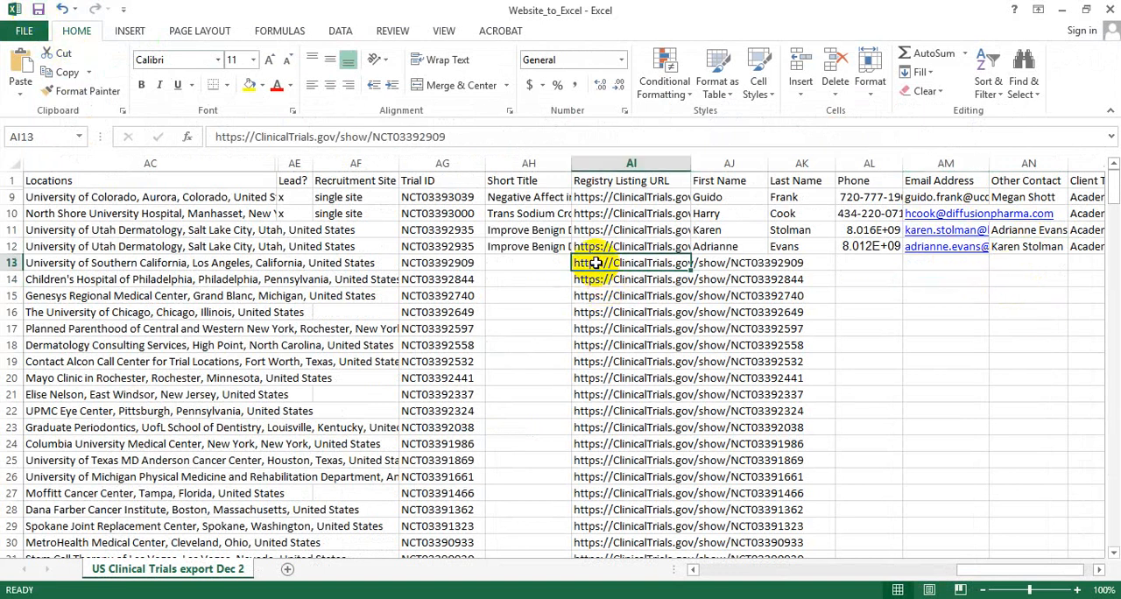
pyautogui.hotkey('ctrl', 'c')
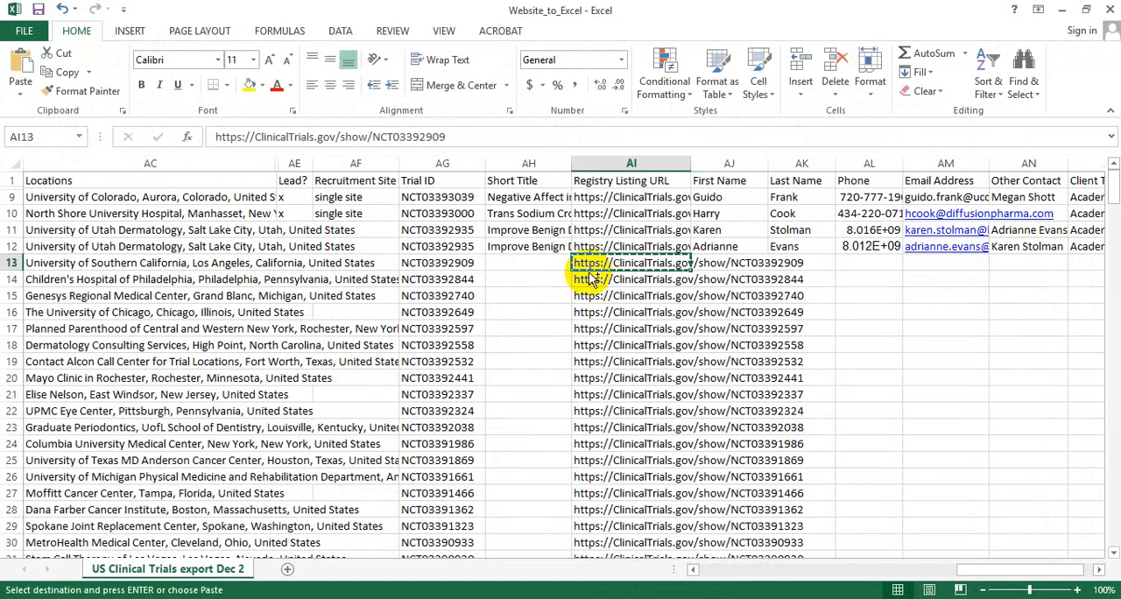
pyautogui.hotkey('alt', 'Tab')
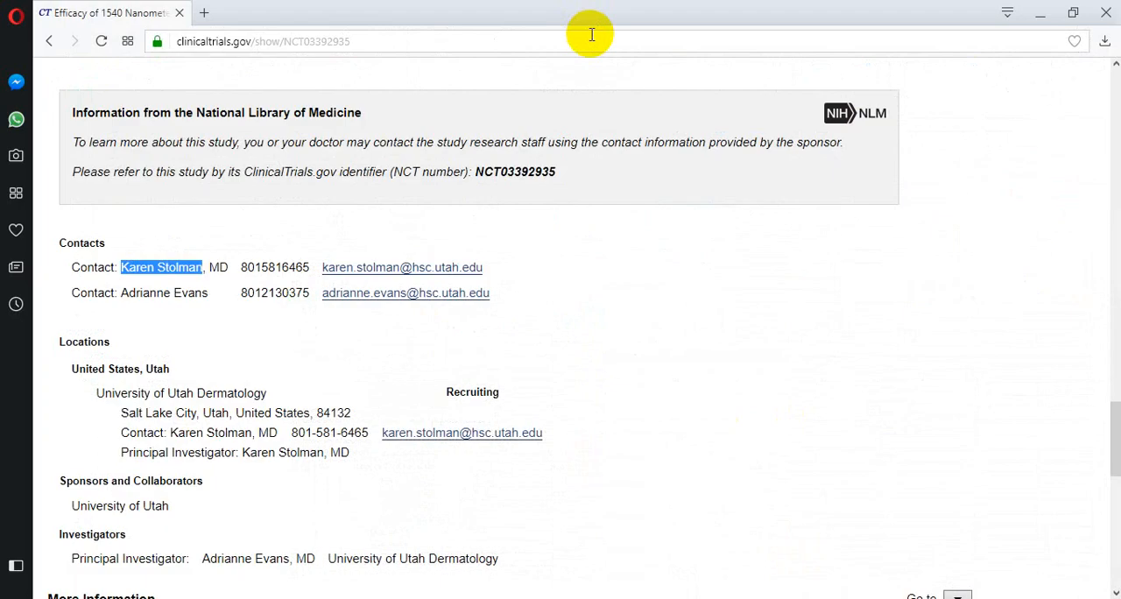
pyautogui.click(584, 41)
pyautogui.hotkey('ctrl', 'v')
pyautogui.press('Return')
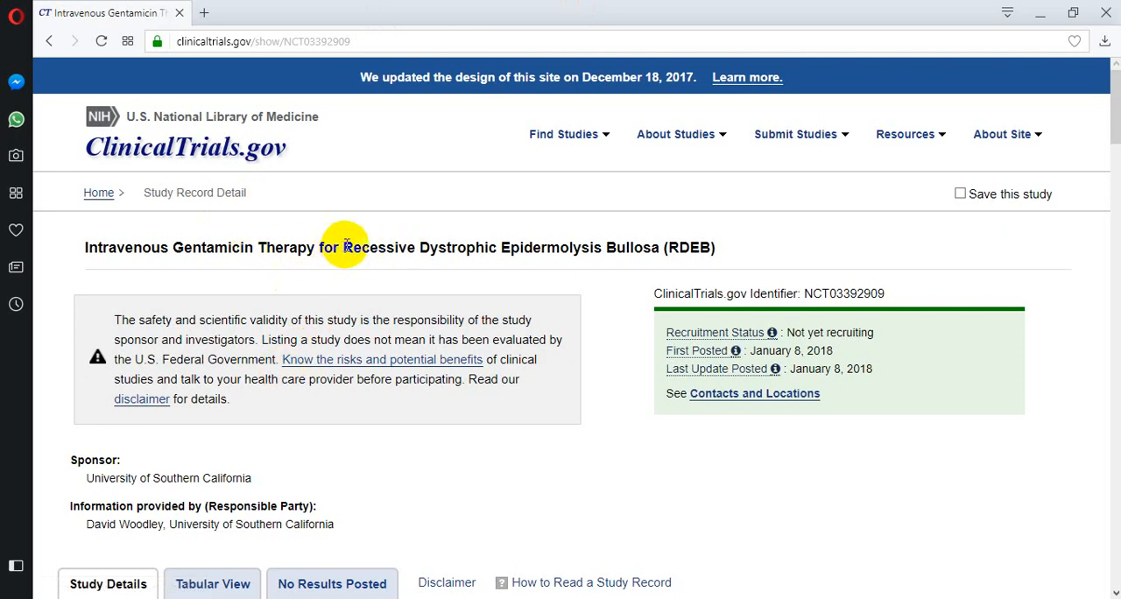
# Copy "Recessive Dystrophic Epidermolysis Bullosa" from the study's title in the browser into the Short Title cell of row 13 in Excel.
pyautogui.moveTo(343, 247); pyautogui.dragTo(660, 247)
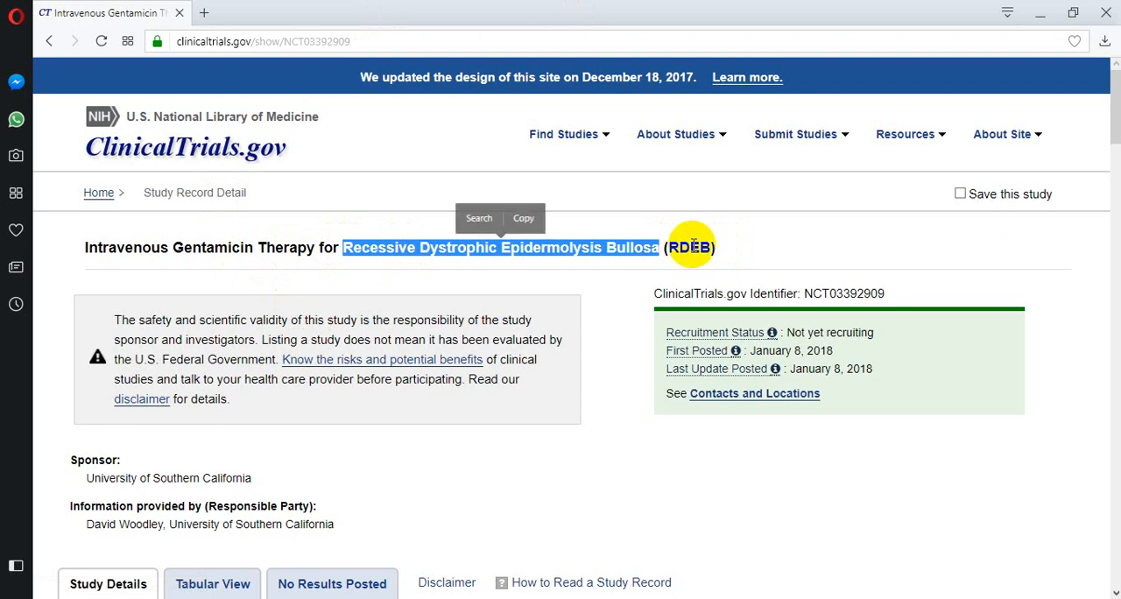
pyautogui.click(529, 218)
pyautogui.hotkey('alt', 'Tab')
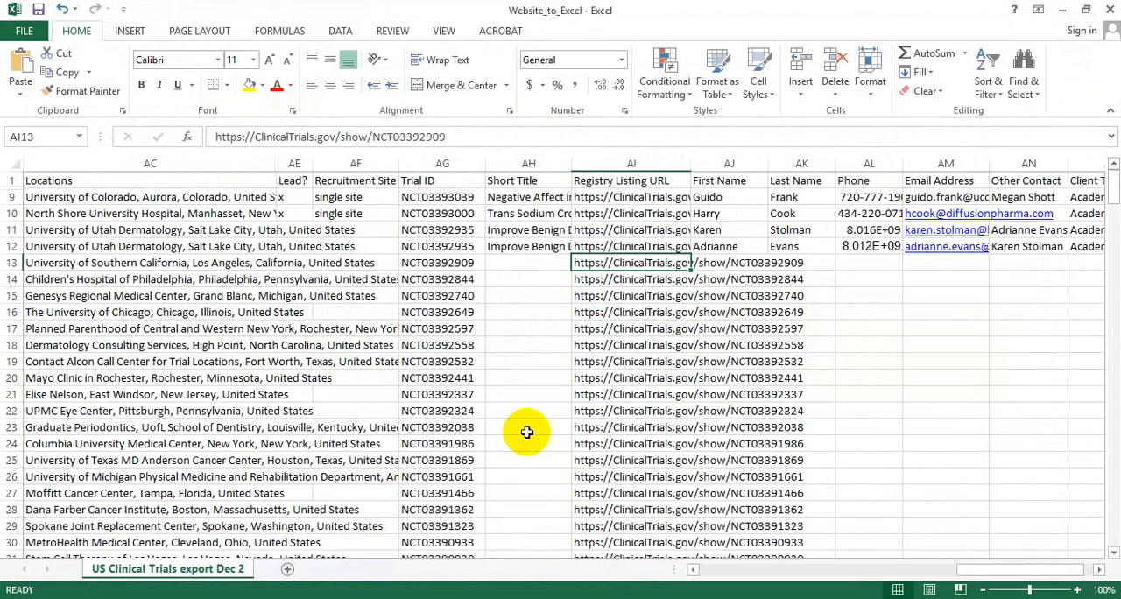
pyautogui.click(509, 263)
pyautogui.hotkey('ctrl', 'v')
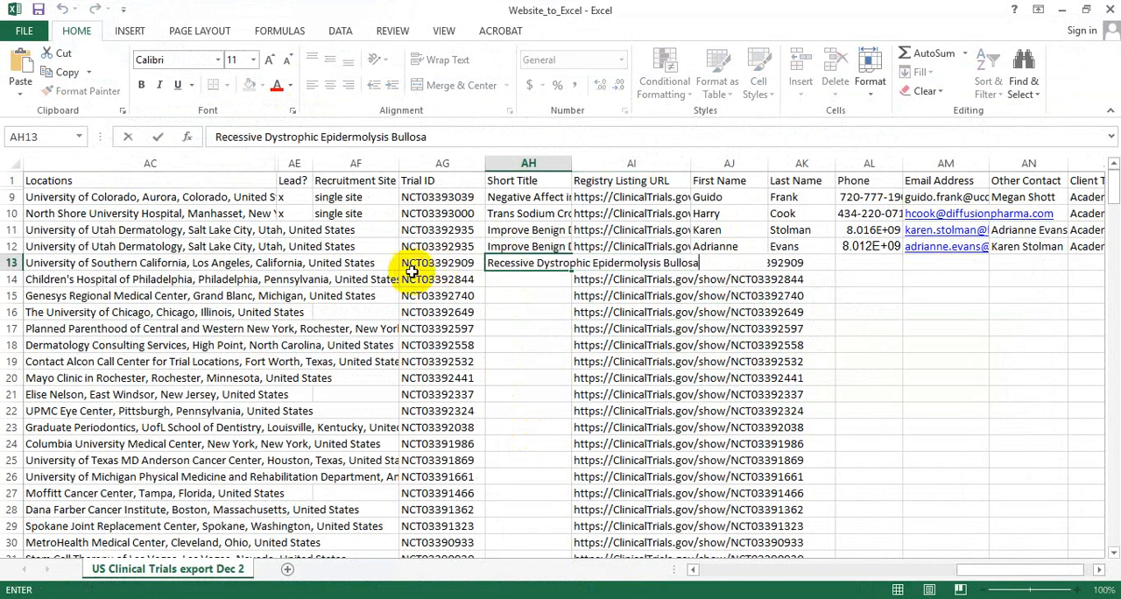
pyautogui.click(371, 260)
# Review the Recruitment Site and Lead? entries of the rows above, and examine the contacts, locations and sponsor in the browser's study record.
pyautogui.moveTo(363, 221); pyautogui.dragTo(359, 251)
pyautogui.moveTo(293, 218); pyautogui.dragTo(302, 251)
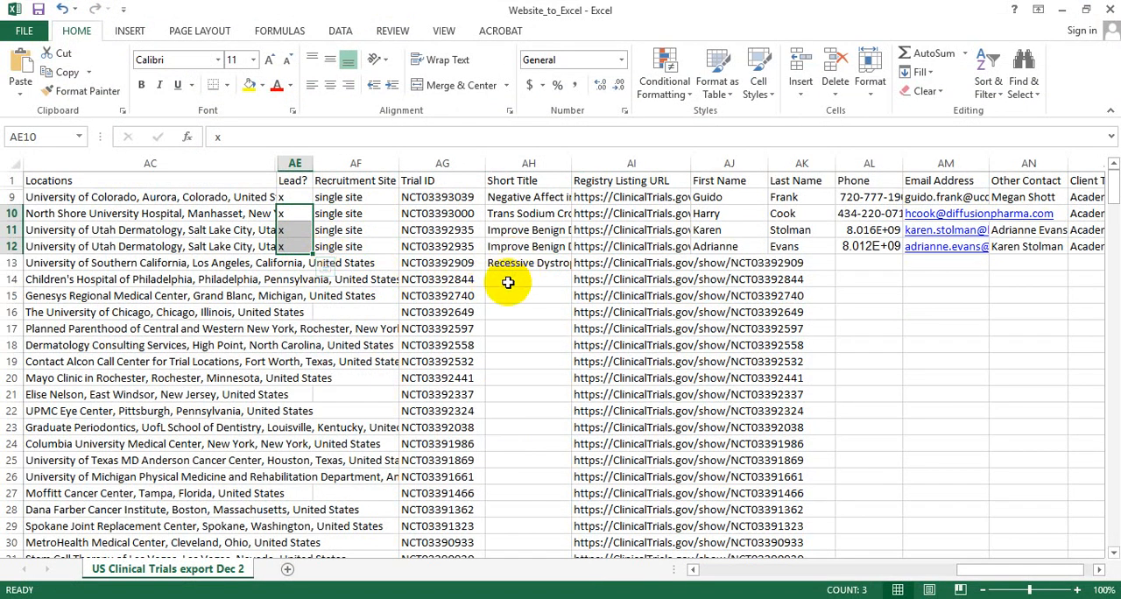
pyautogui.click(524, 263)
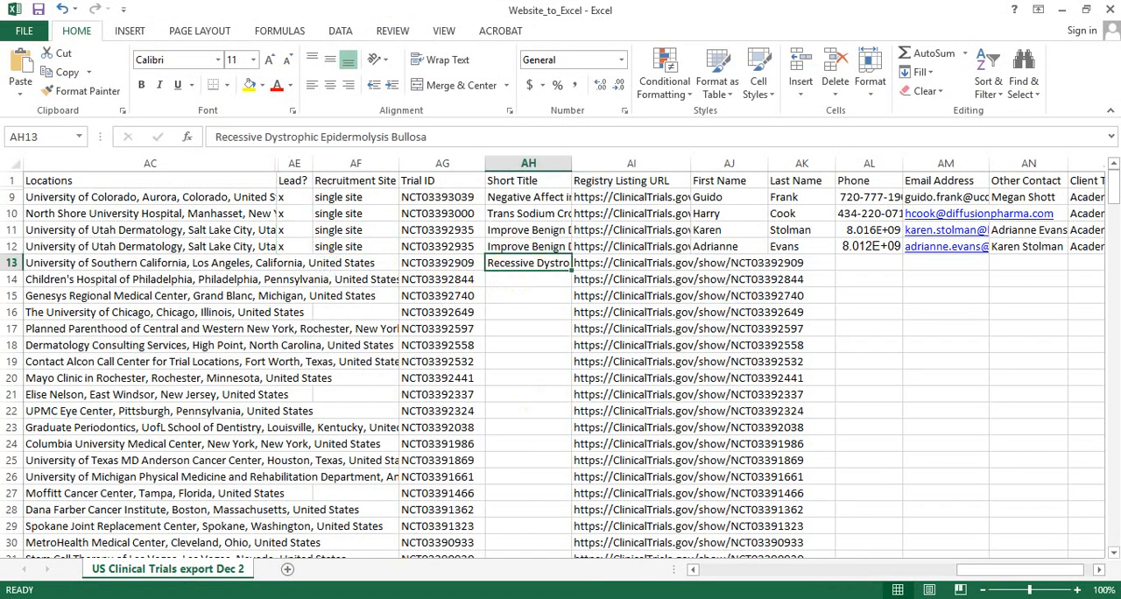
pyautogui.hotkey('alt', 'Tab')
pyautogui.scroll(-14, 438, 473)
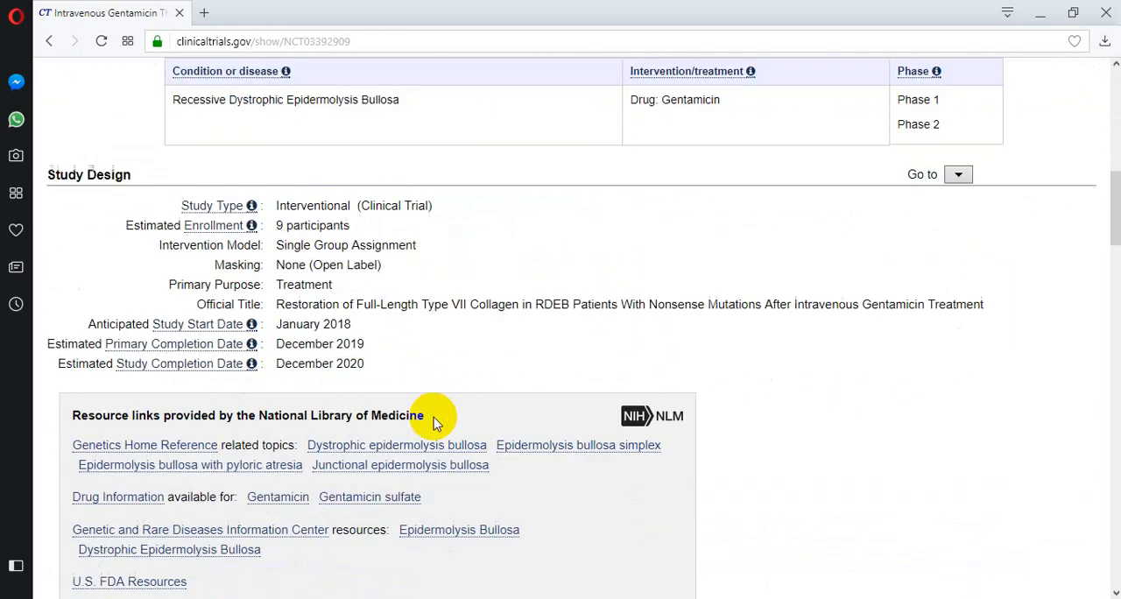
pyautogui.scroll(-4, 436, 418)
pyautogui.scroll(1, 452, 260)
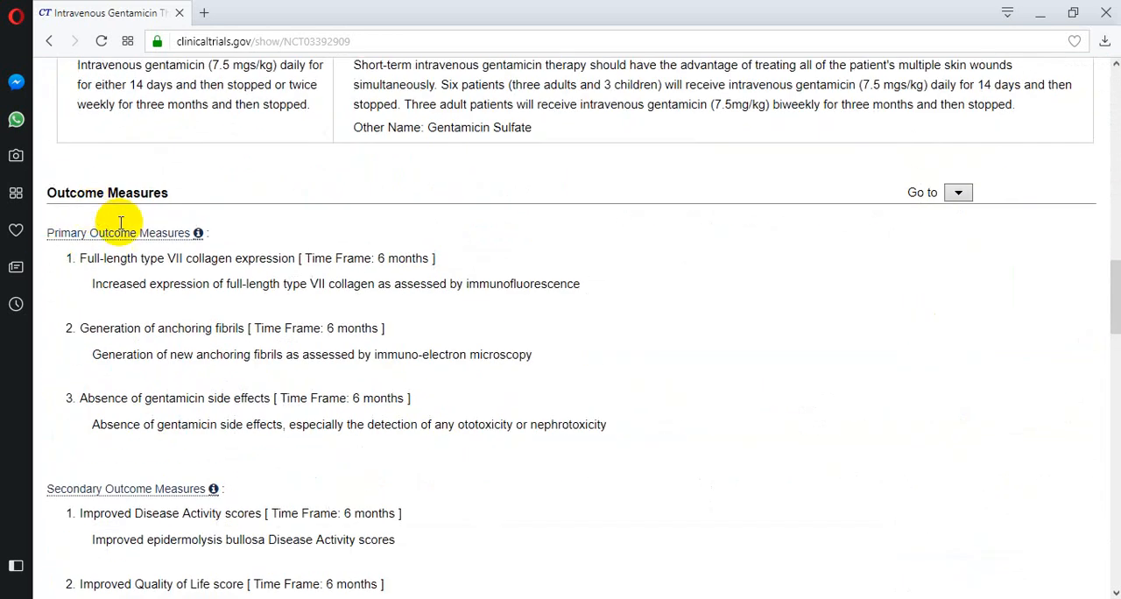
pyautogui.scroll(-8, 87, 246)
pyautogui.scroll(-5, 140, 269)
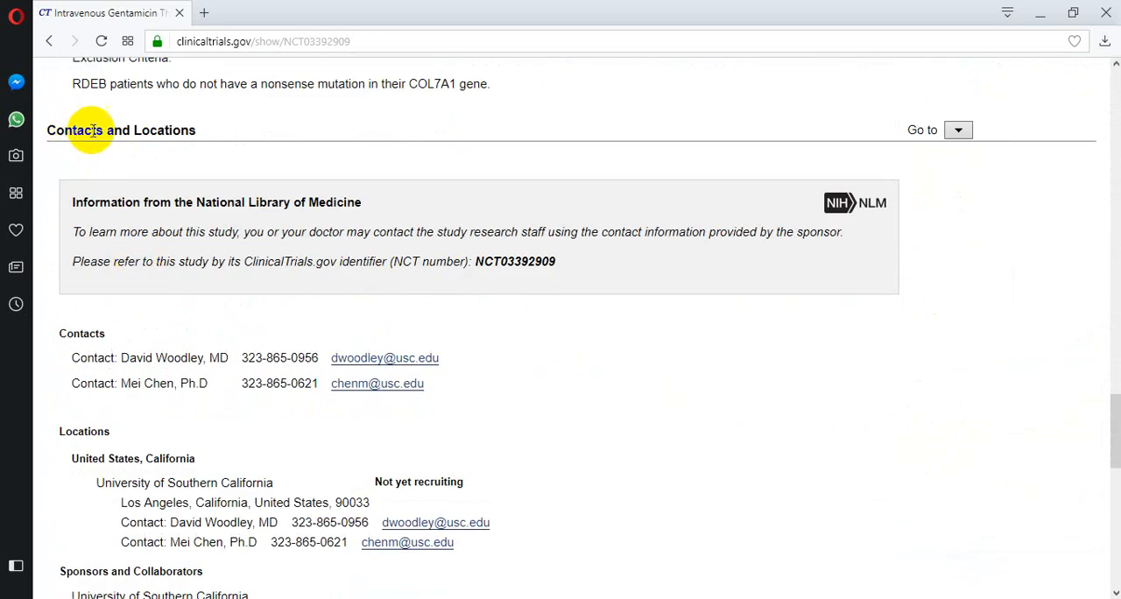
pyautogui.scroll(-4, 281, 427)
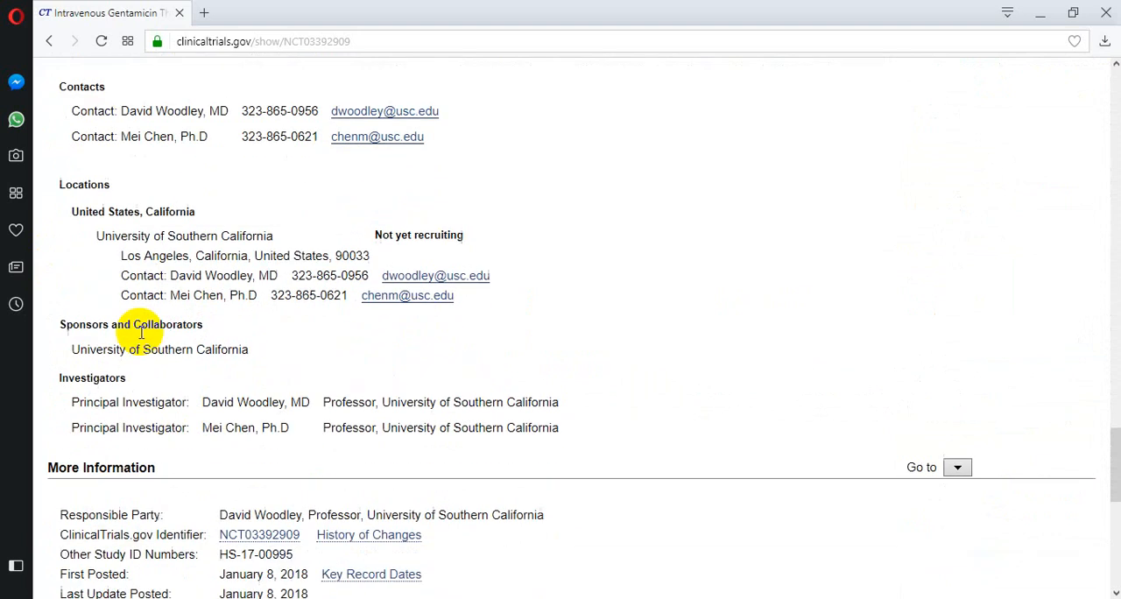
pyautogui.scroll(1, 175, 275)
pyautogui.scroll(2, 175, 263)
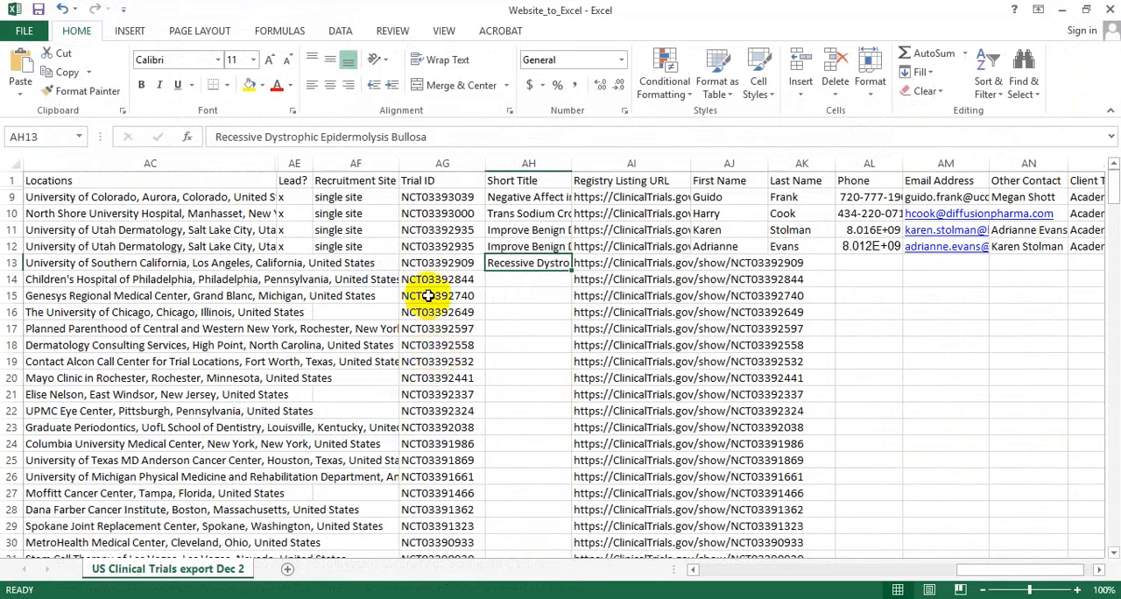
# In row 13 of the Excel sheet, enter "x" under Lead? and "single site" under Recruitment Site.
pyautogui.click(298, 264)
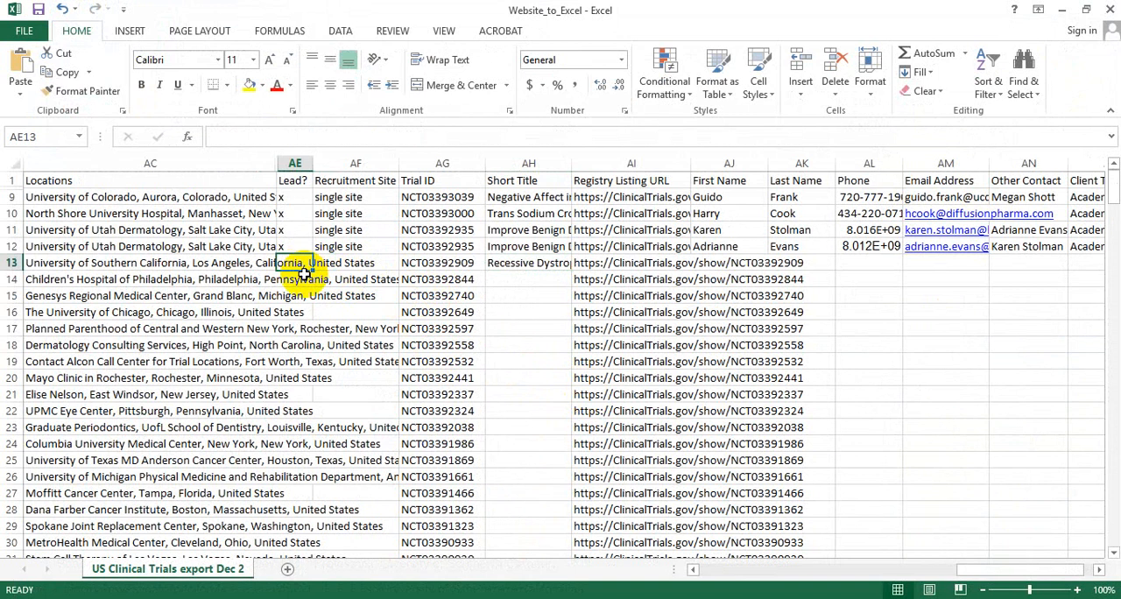
pyautogui.write('x')
pyautogui.click(354, 265)
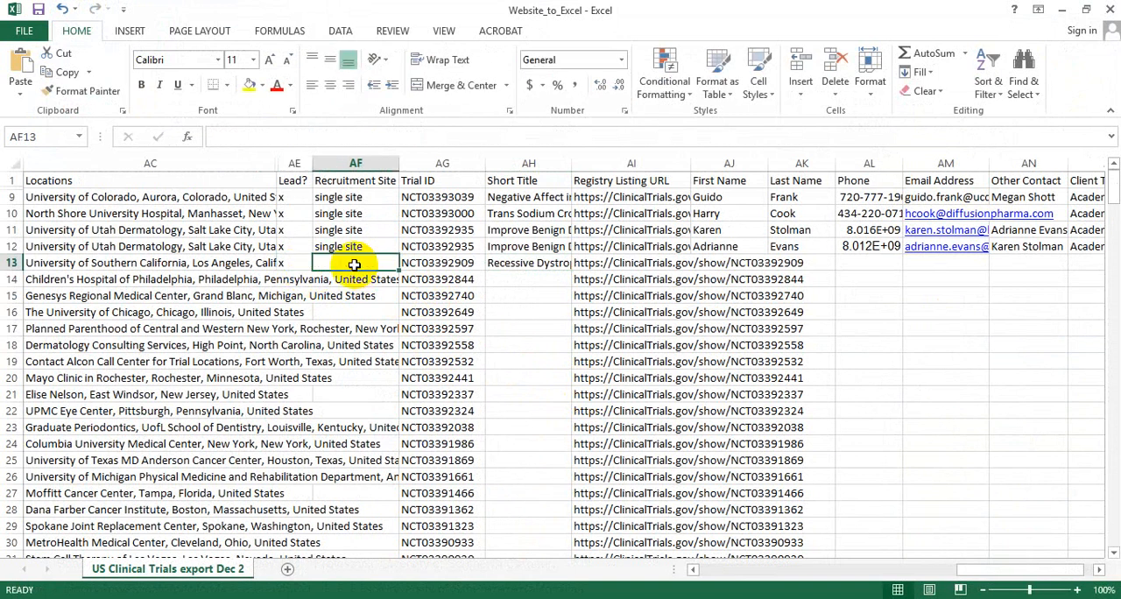
pyautogui.click(527, 265)
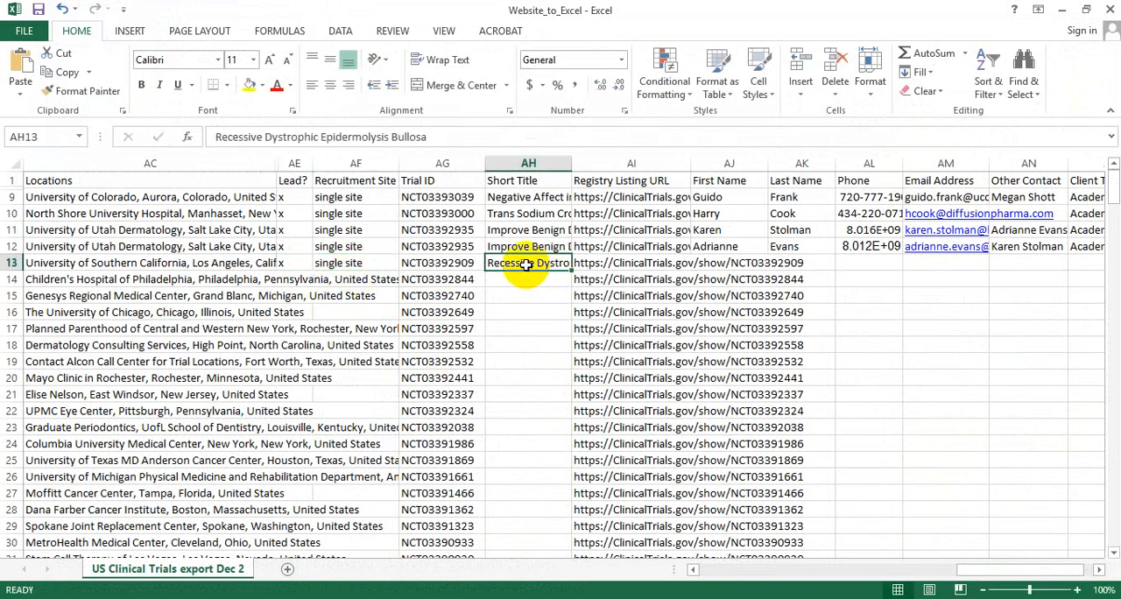
# Copy the first contact's name from the browser's study record into row 13 in Excel, splitting it between First Name and Last Name.
pyautogui.click(717, 261)
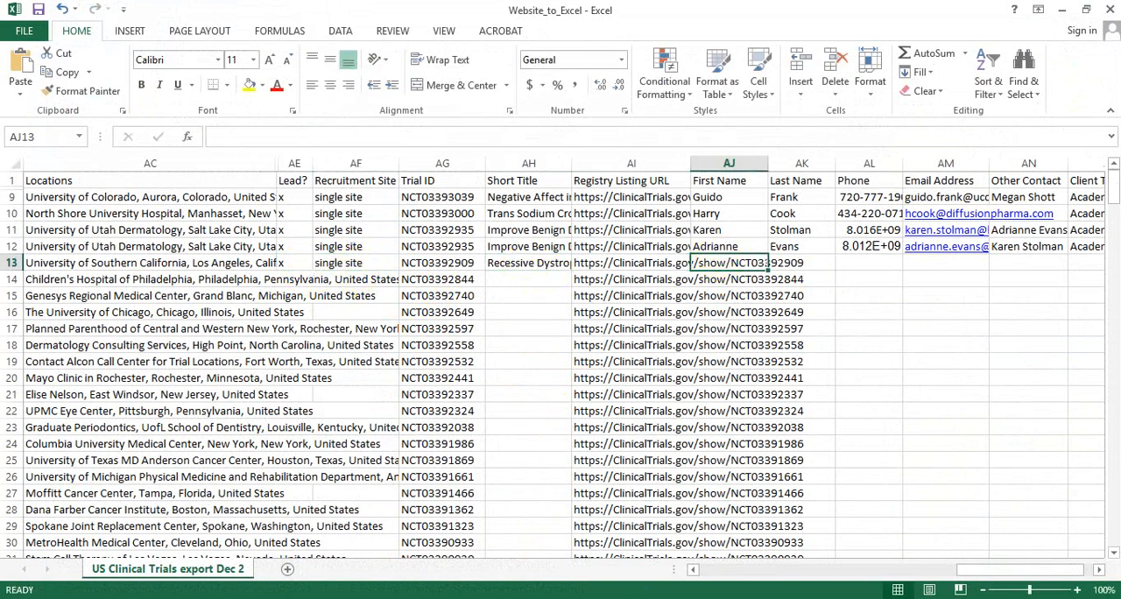
pyautogui.hotkey('alt', 'Tab')
pyautogui.moveTo(203, 277); pyautogui.dragTo(127, 277)
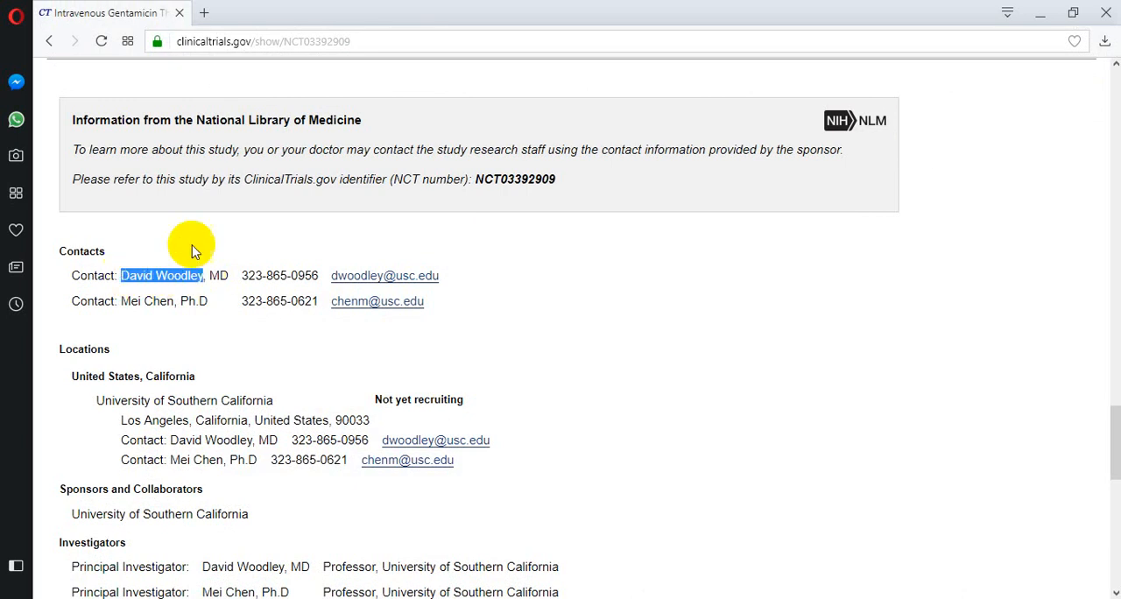
pyautogui.hotkey('alt', 'Tab')
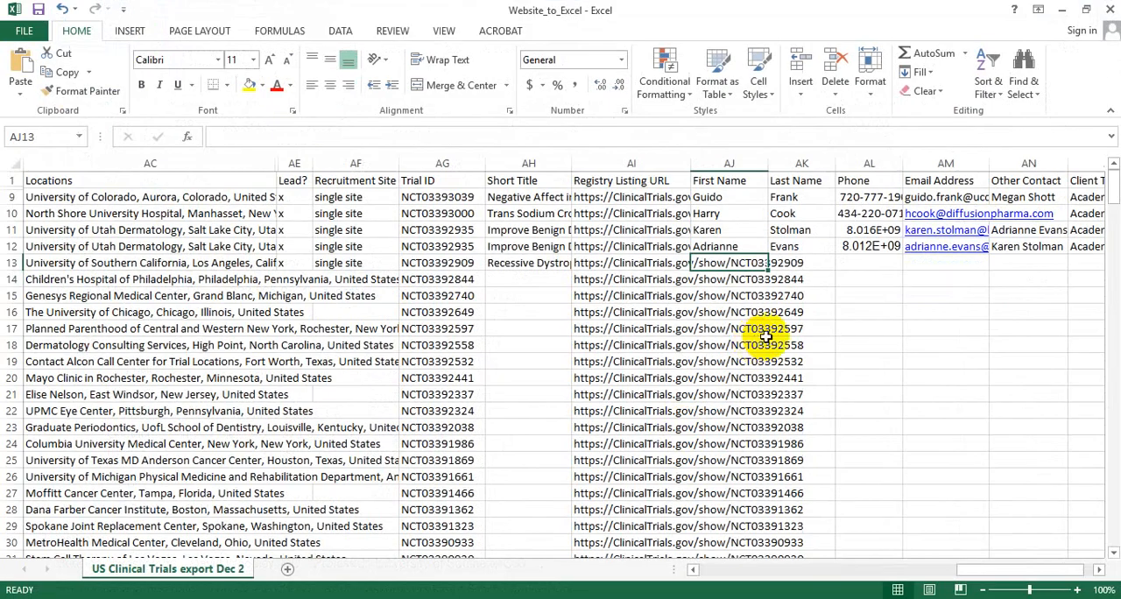
pyautogui.doubleClick(717, 263)
pyautogui.hotkey('ctrl', 'v')
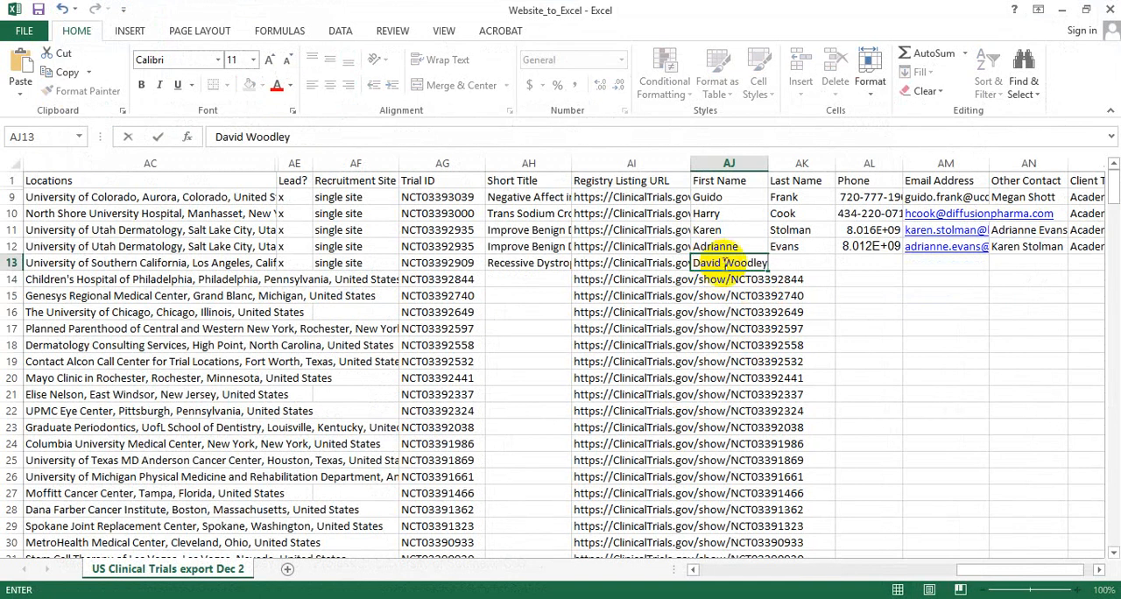
pyautogui.doubleClick(736, 262)
pyautogui.hotkey('ctrl', 'c')
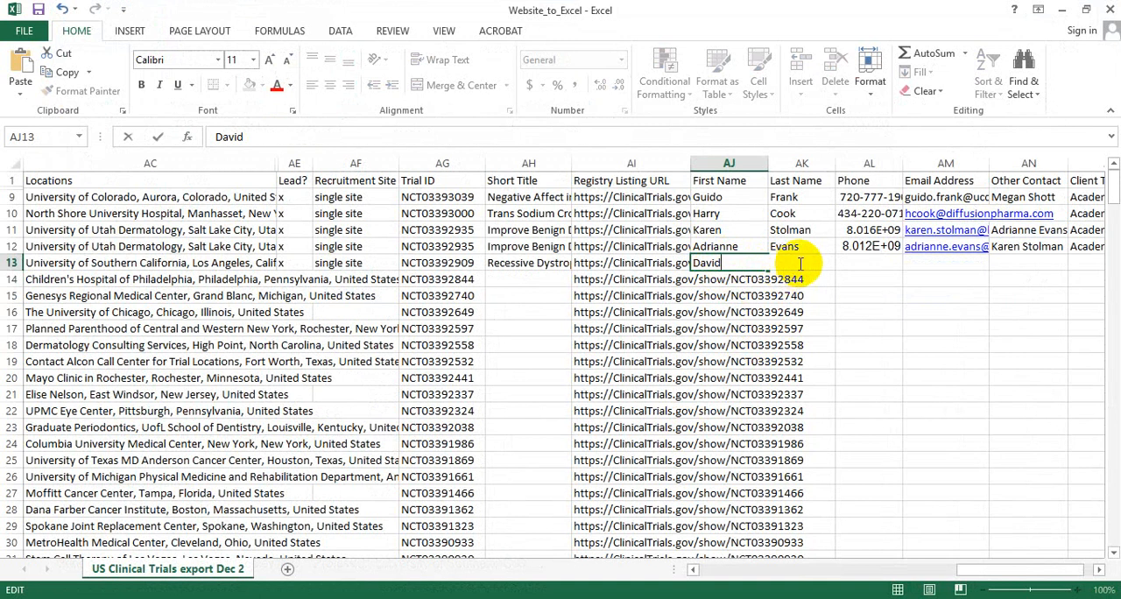
pyautogui.click(799, 264)
pyautogui.hotkey('ctrl', 'v')
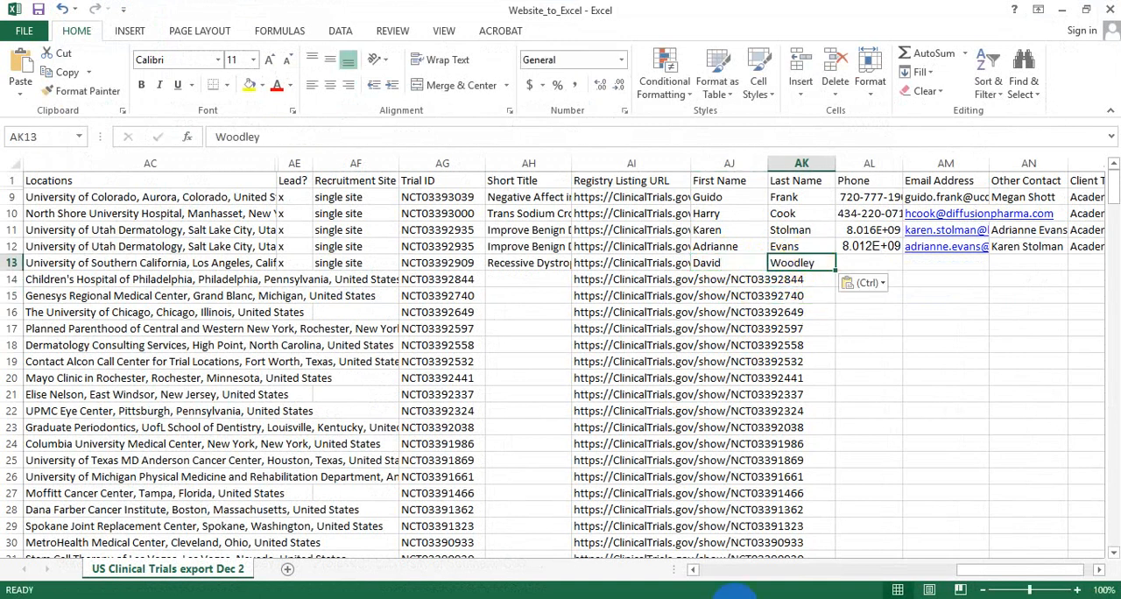
# Copy the first contact's phone number from the browser's study record into the Phone cell of row 13 in Excel.
pyautogui.hotkey('alt', 'Tab')
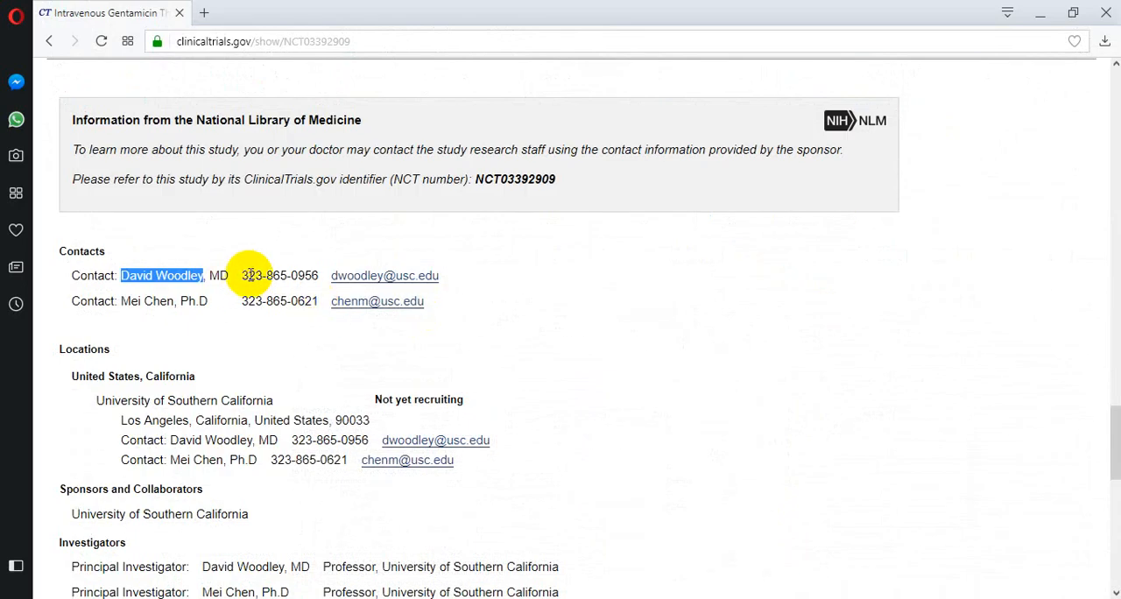
pyautogui.moveTo(242, 275); pyautogui.dragTo(319, 275)
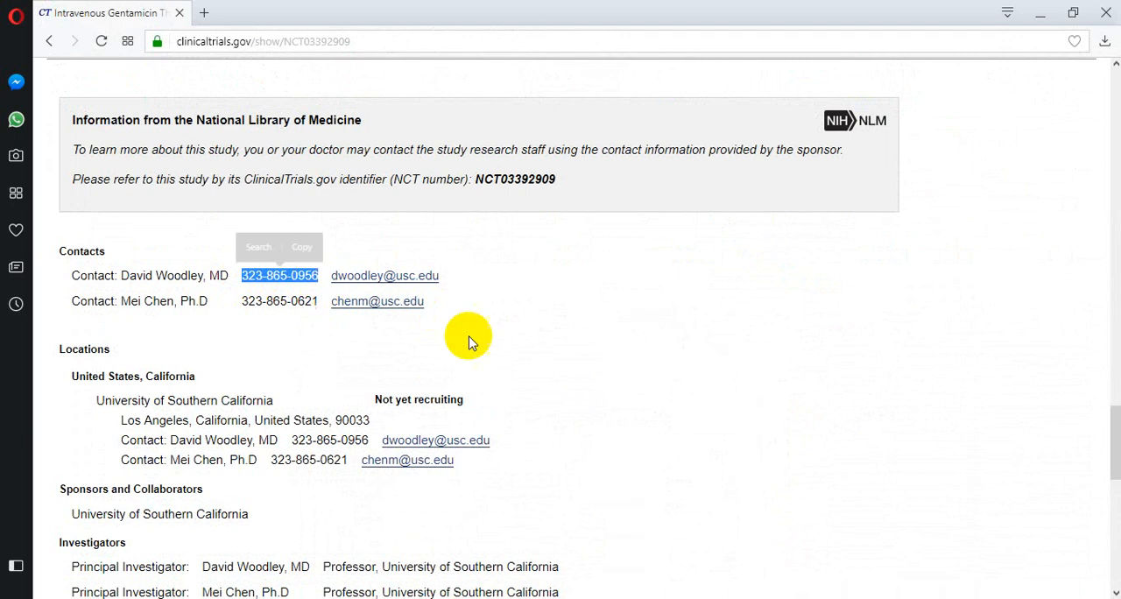
pyautogui.hotkey('ctrl', 'c')
pyautogui.hotkey('alt', 'Tab')
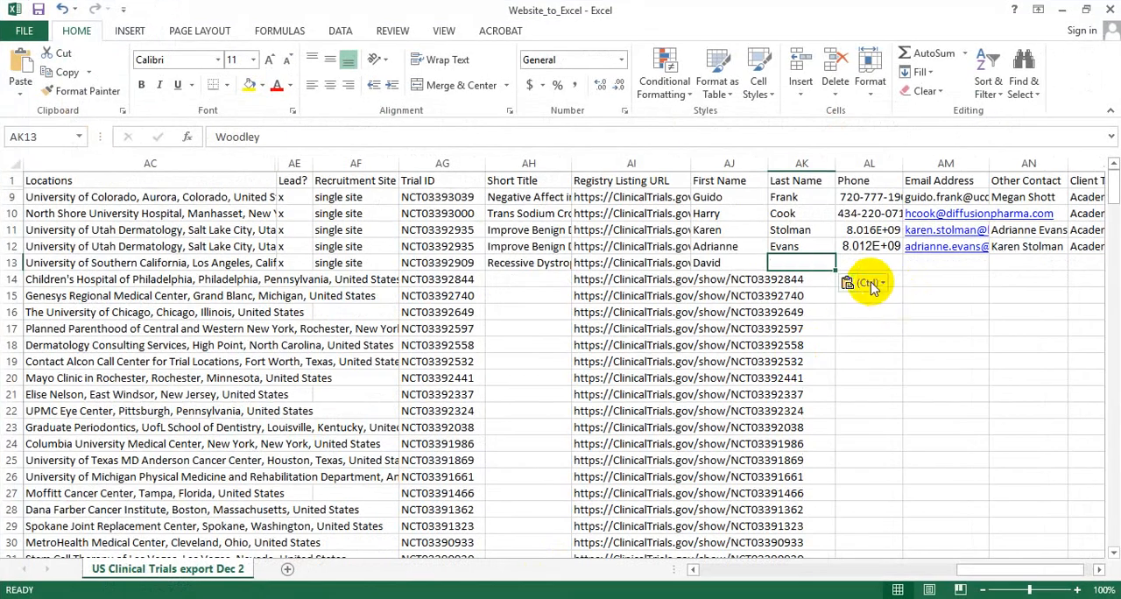
pyautogui.click(886, 268)
pyautogui.hotkey('ctrl', 'v')
# Copy the first contact's e-mail from the browser's study record into the Email Address cell of row 13 in Excel.
pyautogui.press('Tab')
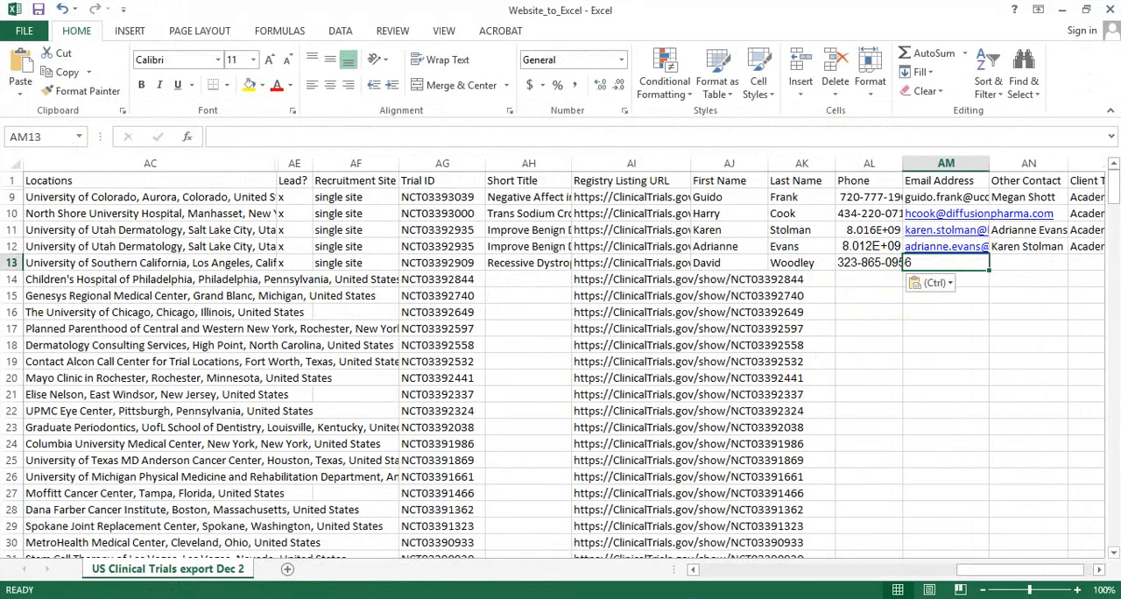
pyautogui.hotkey('alt', 'Tab')
pyautogui.moveTo(446, 276); pyautogui.dragTo(361, 277)
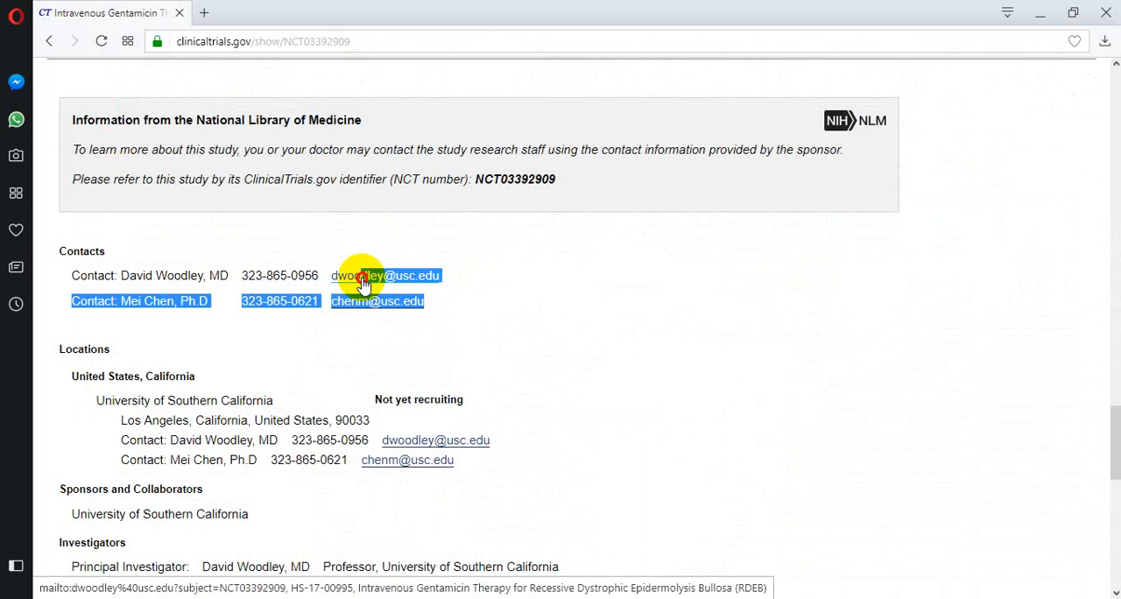
pyautogui.click(466, 273)
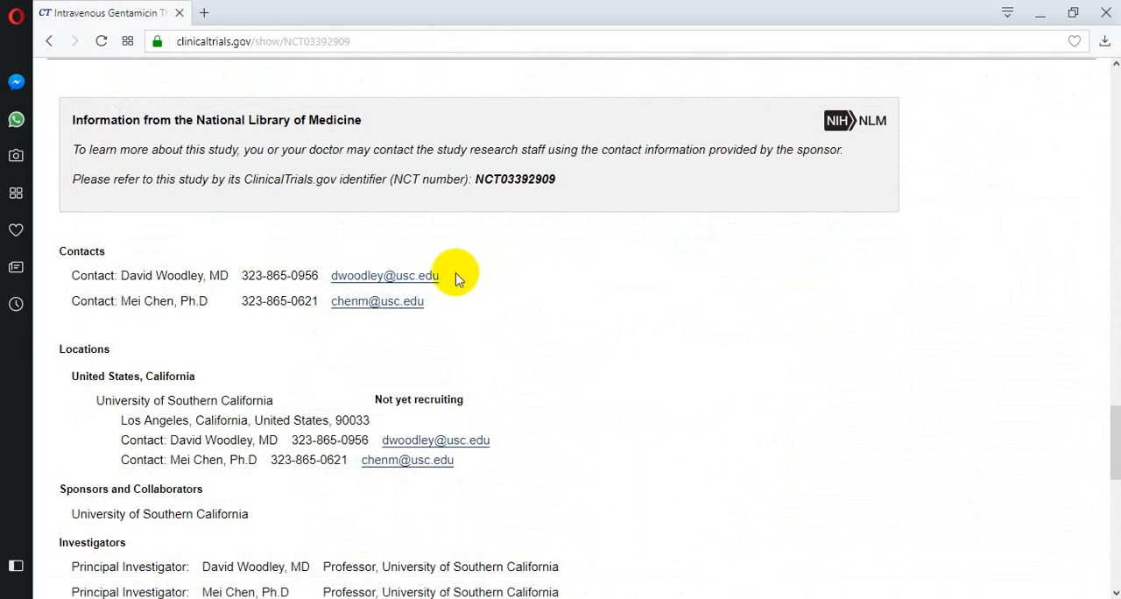
pyautogui.moveTo(444, 275); pyautogui.dragTo(336, 287)
pyautogui.click(512, 268)
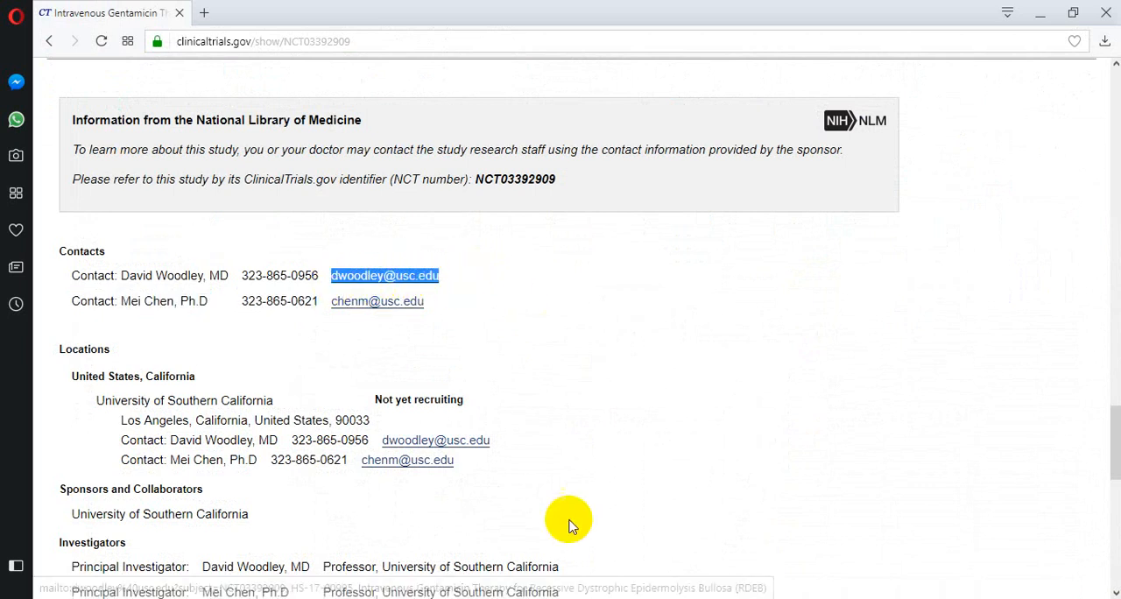
pyautogui.hotkey('alt', 'Tab')
pyautogui.hotkey('ctrl', 'v')
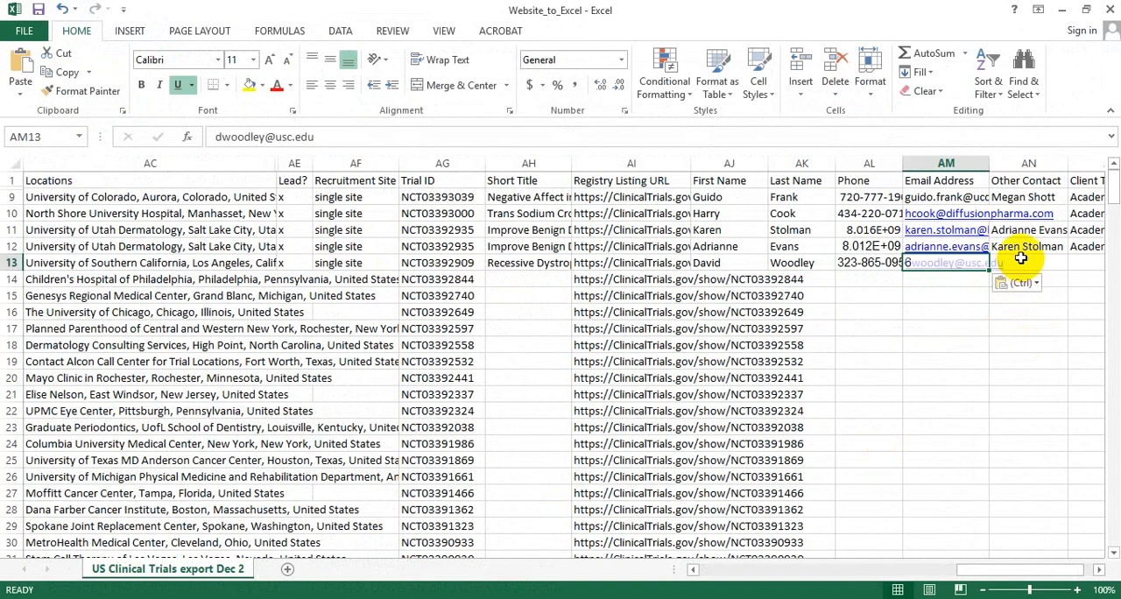
# Copy the second contact's full name from the browser into the Other Contact cell of row 13 in Excel and set its client type to Academic.
pyautogui.press('Tab')
pyautogui.hotkey('alt', 'Tab')
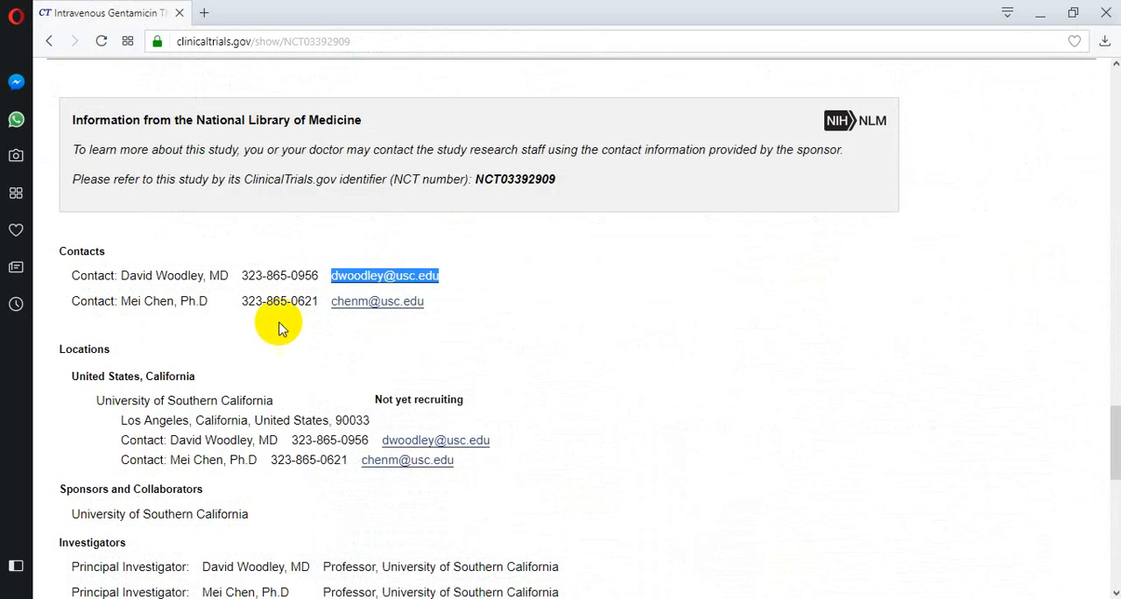
pyautogui.moveTo(172, 303); pyautogui.dragTo(130, 303)
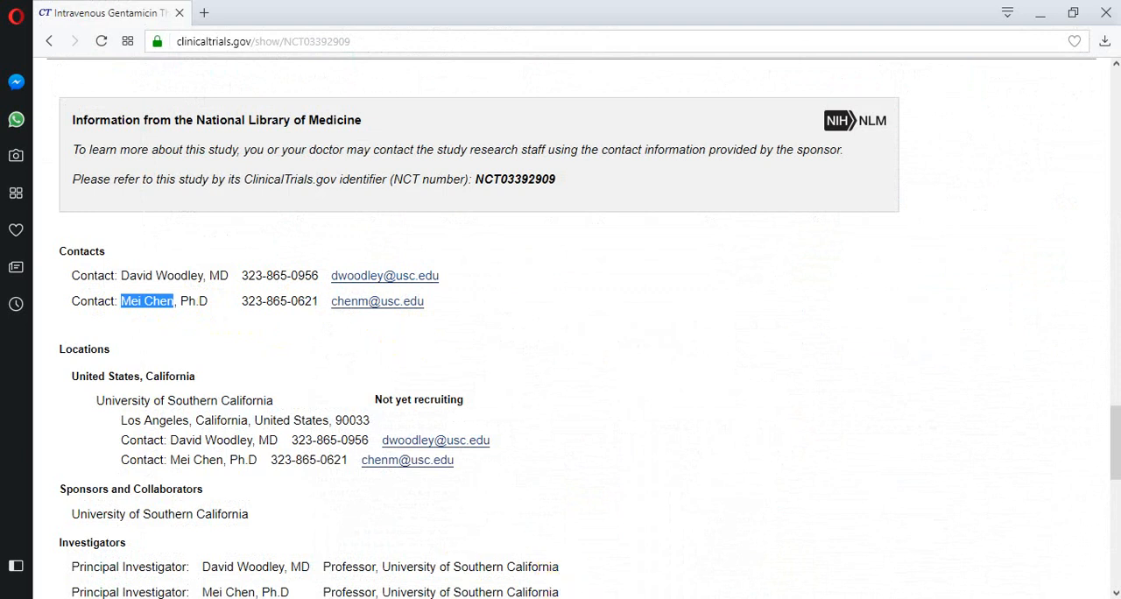
pyautogui.hotkey('alt', 'Tab')
pyautogui.hotkey('ctrl', 'v')
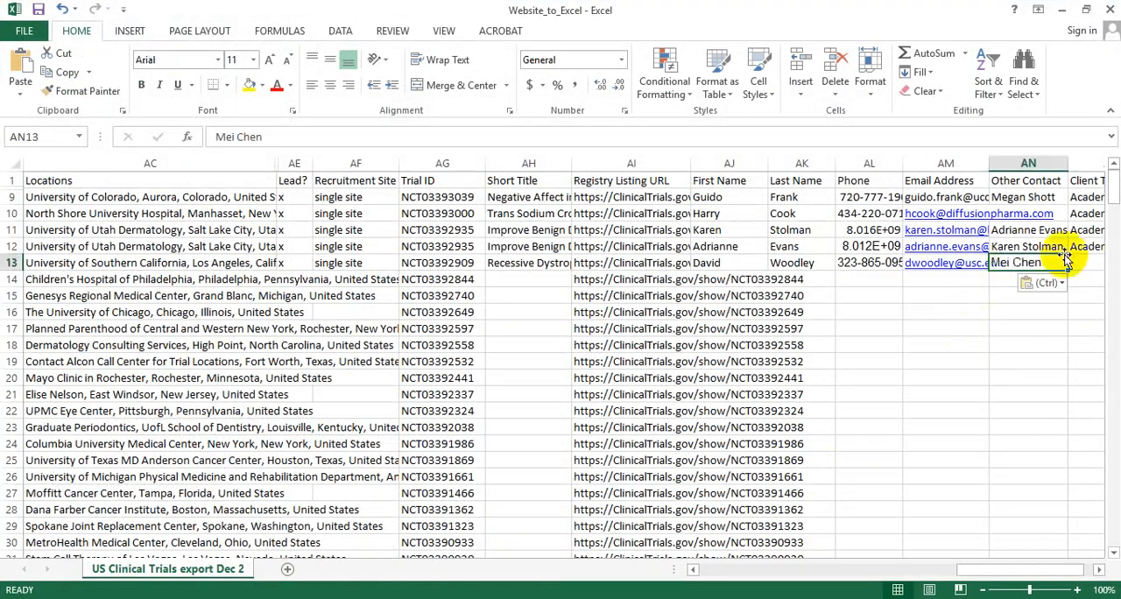
pyautogui.click(1093, 261)
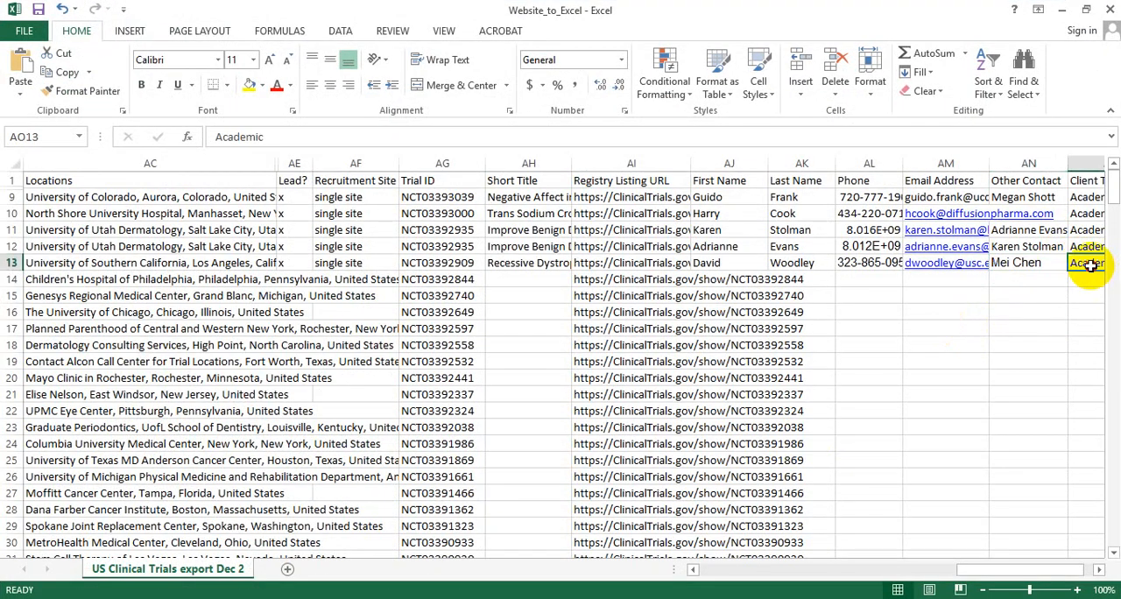
pyautogui.press('Left')
pyautogui.press('Down')
pyautogui.press('Down')
pyautogui.press('Down')
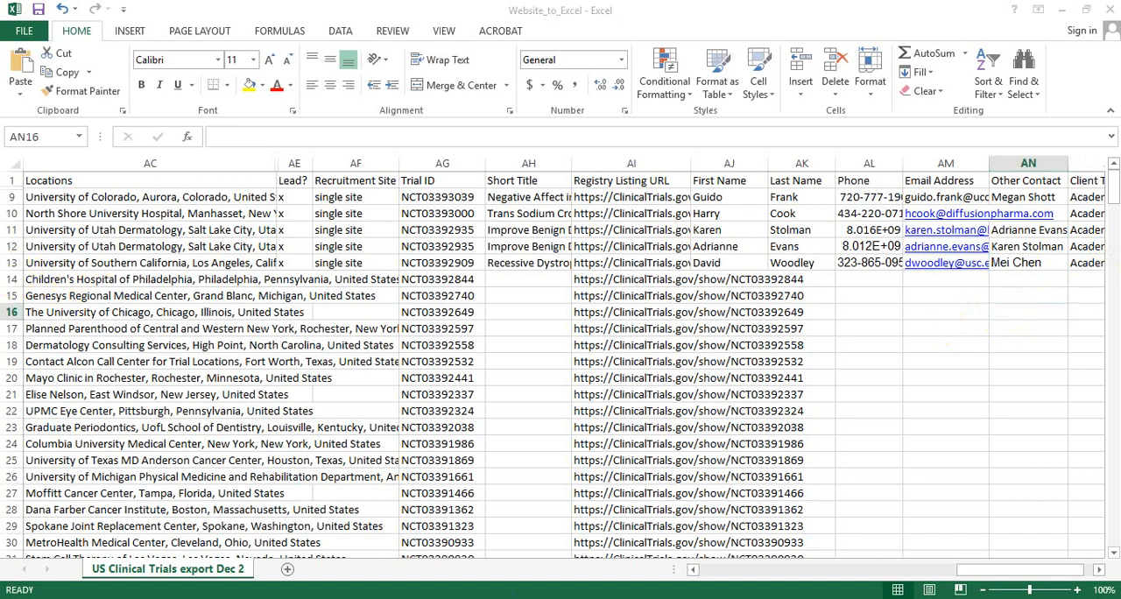
pyautogui.hotkey('alt', 'Tab')
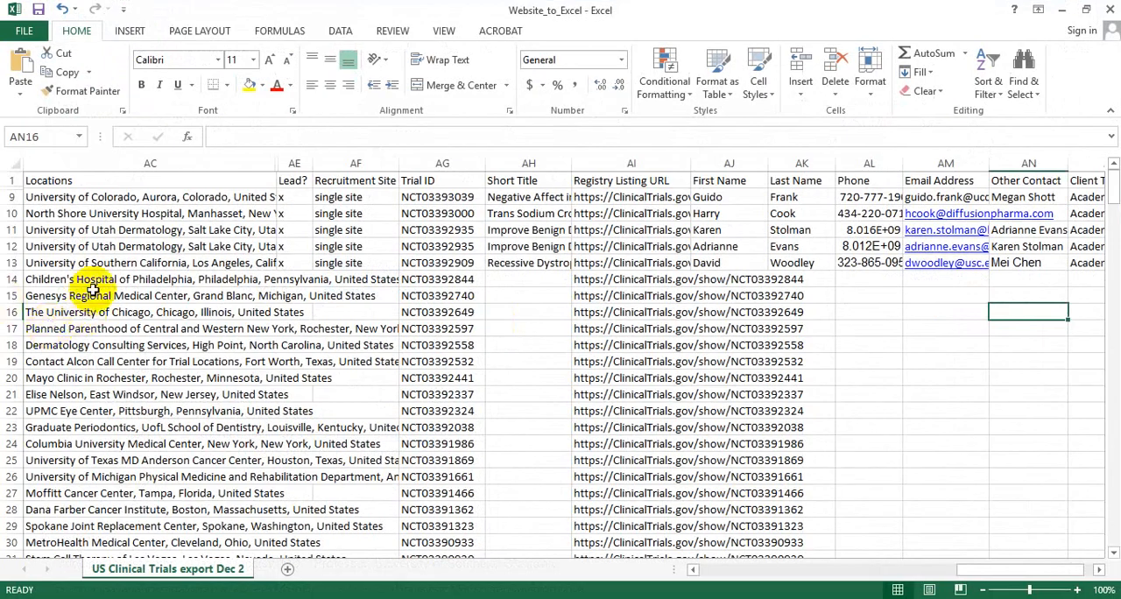
# Insert a new row directly below row 13 and fill it with the contents of row 13.
pyautogui.click(10, 278)
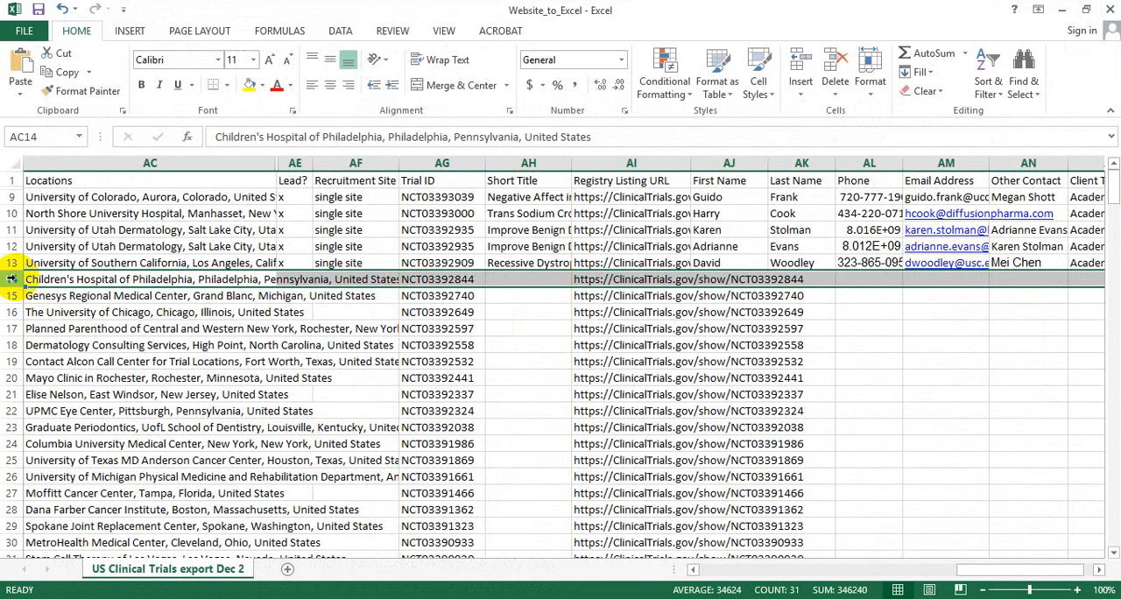
pyautogui.rightClick(81, 278)
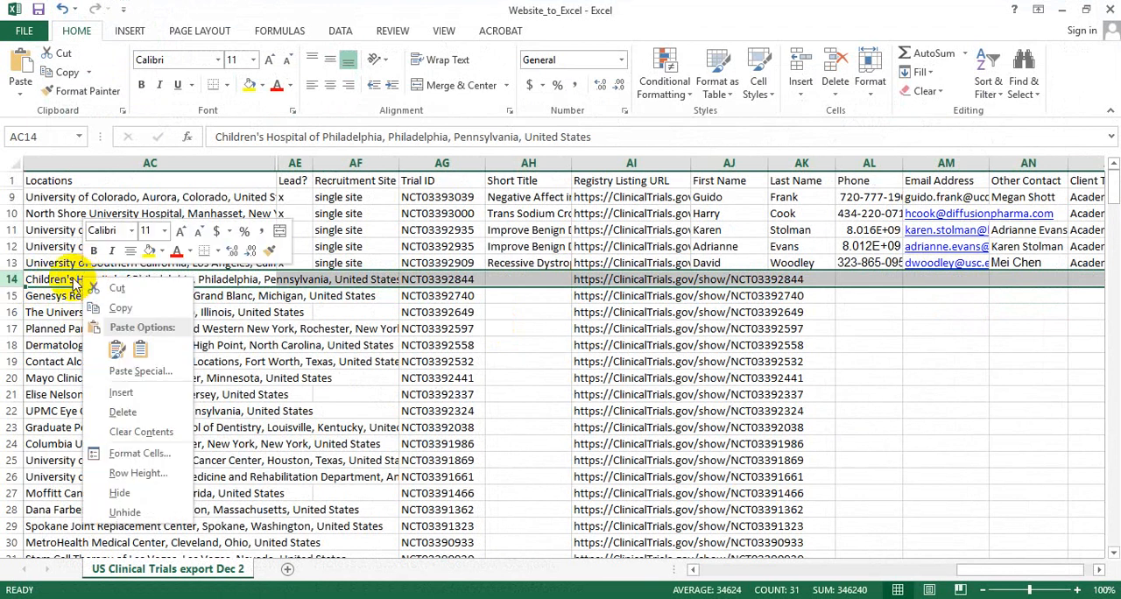
pyautogui.click(136, 395)
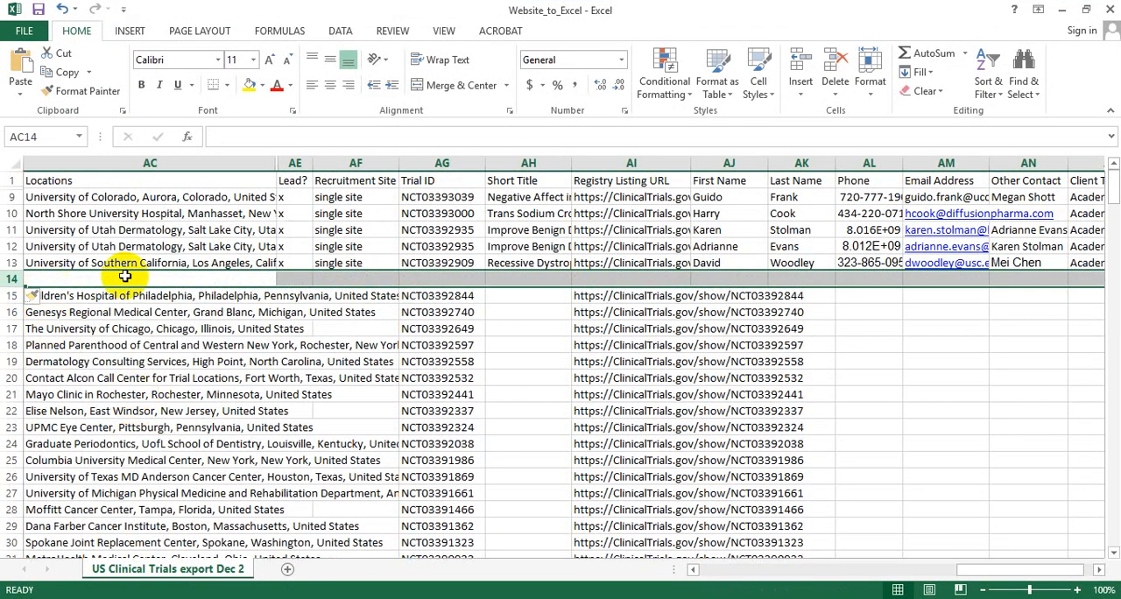
pyautogui.click(8, 263)
pyautogui.moveTo(9, 262); pyautogui.dragTo(9, 278)
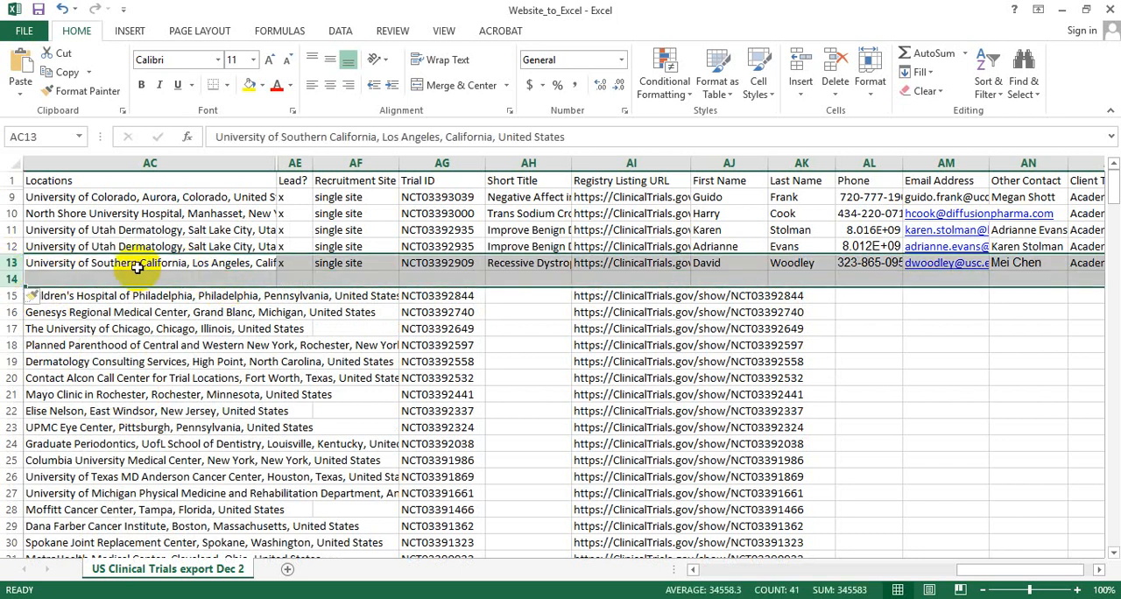
pyautogui.click(11, 278)
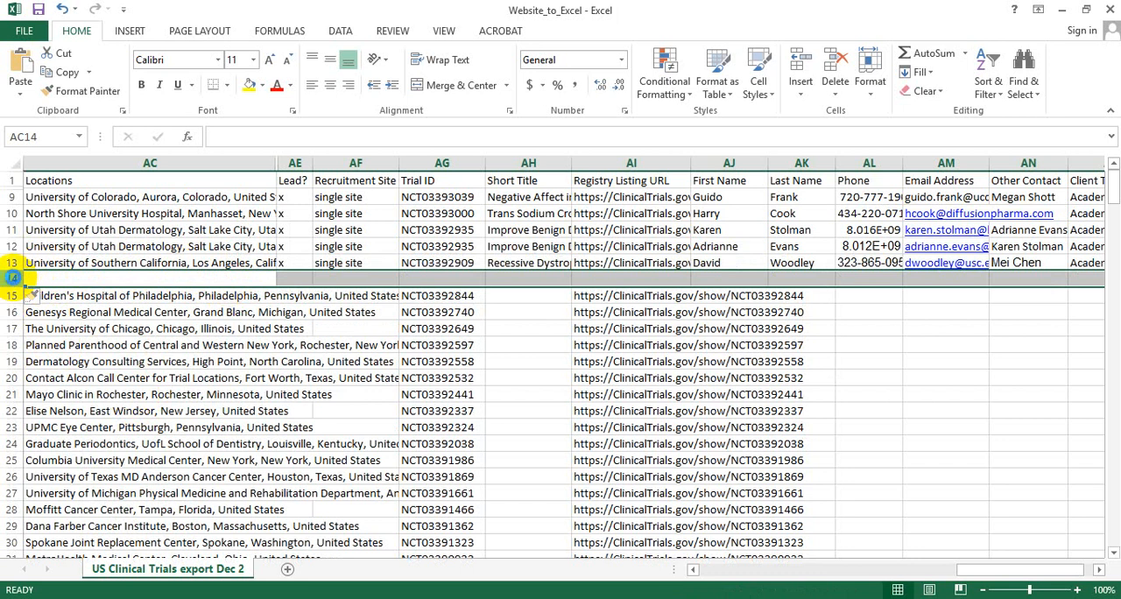
pyautogui.hotkey('ctrl', 'd')
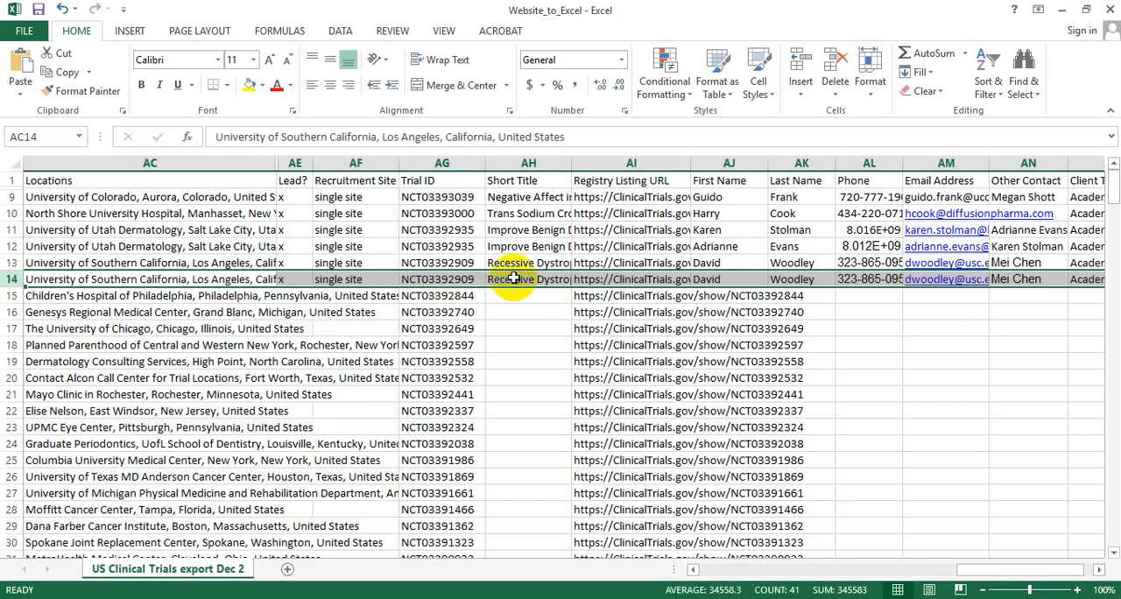
# Clear the duplicated contact details in row 14, from First Name through Other Contact.
pyautogui.click(748, 279)
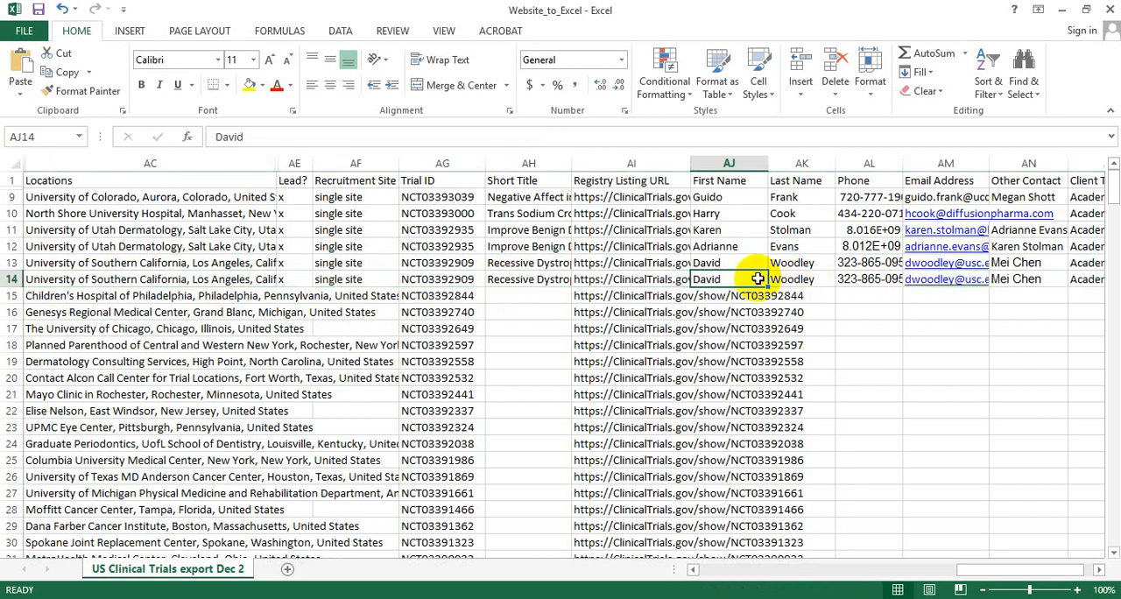
pyautogui.moveTo(758, 278); pyautogui.dragTo(996, 278)
pyautogui.press('Delete')
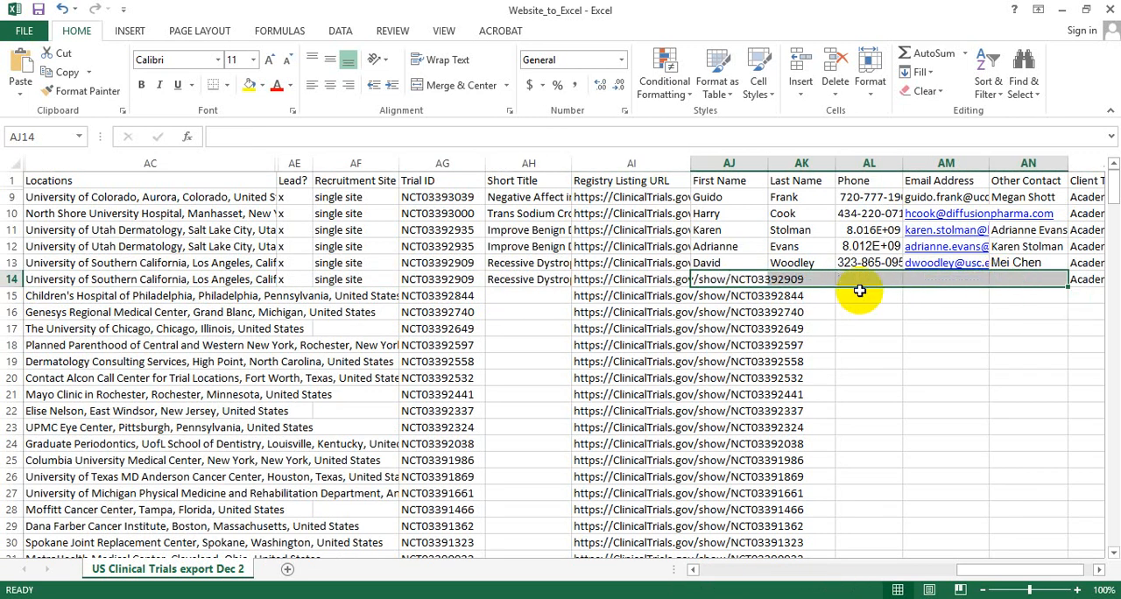
pyautogui.click(746, 278)
pyautogui.hotkey('alt', 'Tab')
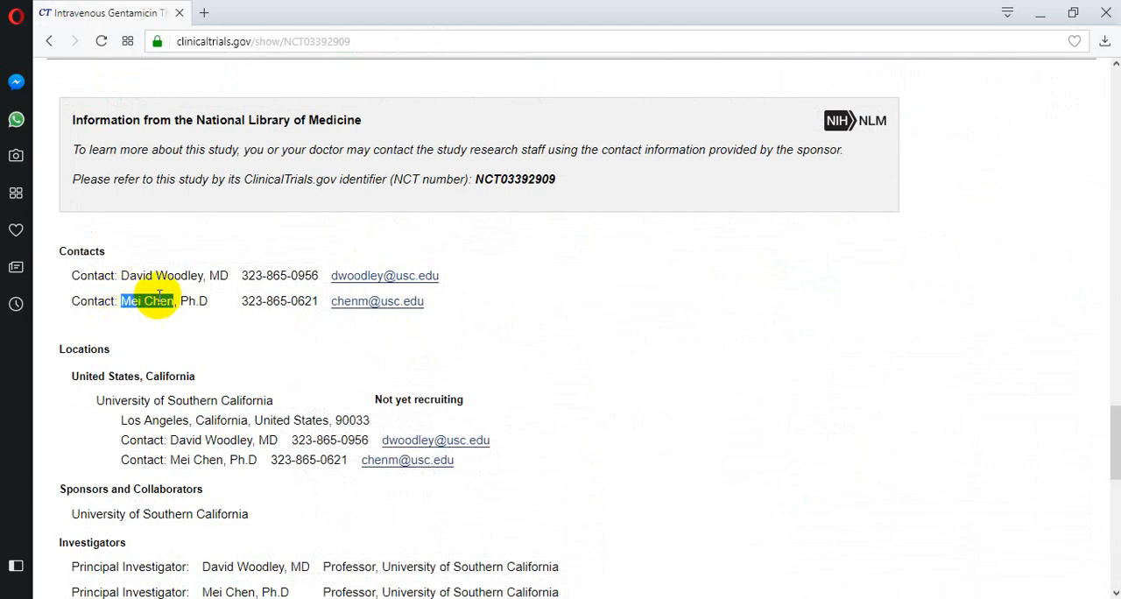
pyautogui.hotkey('alt', 'Tab')
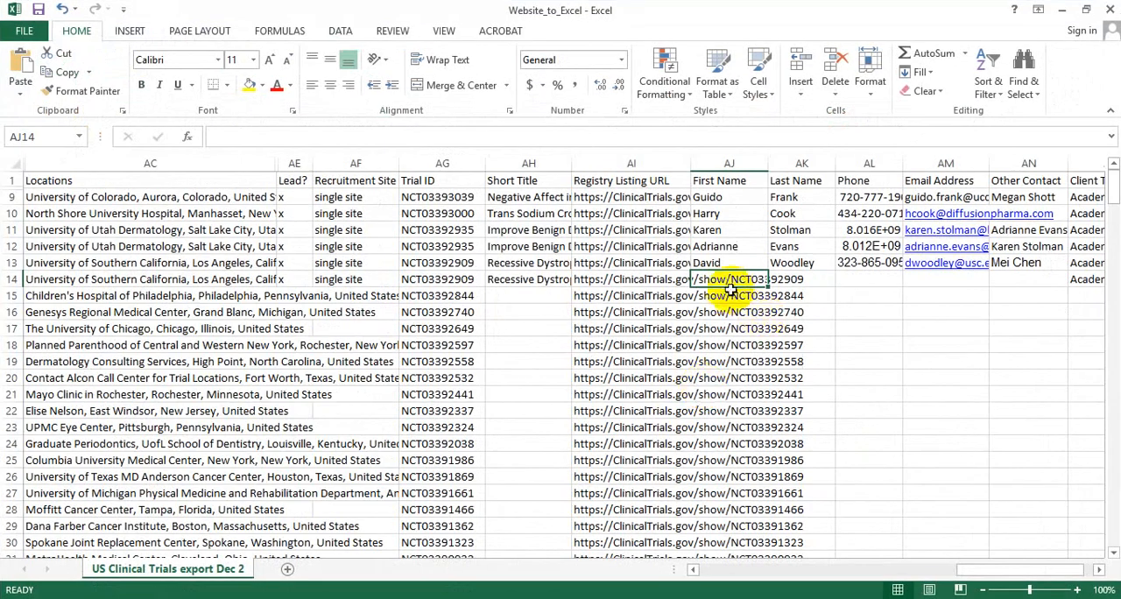
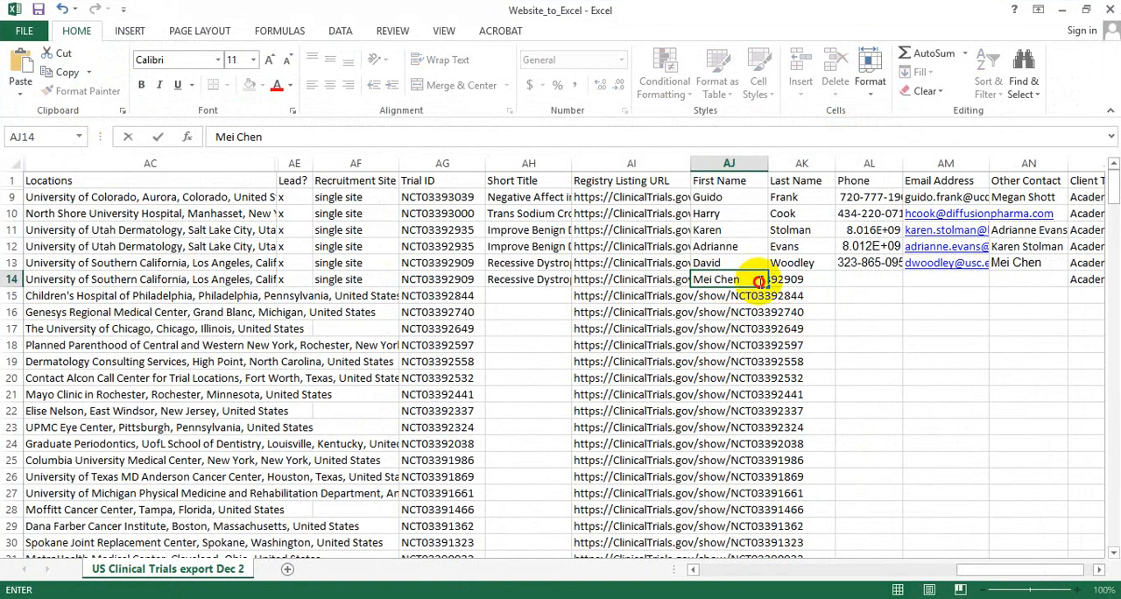
pyautogui.hotkey('ctrl', 'x')
pyautogui.click(797, 280)
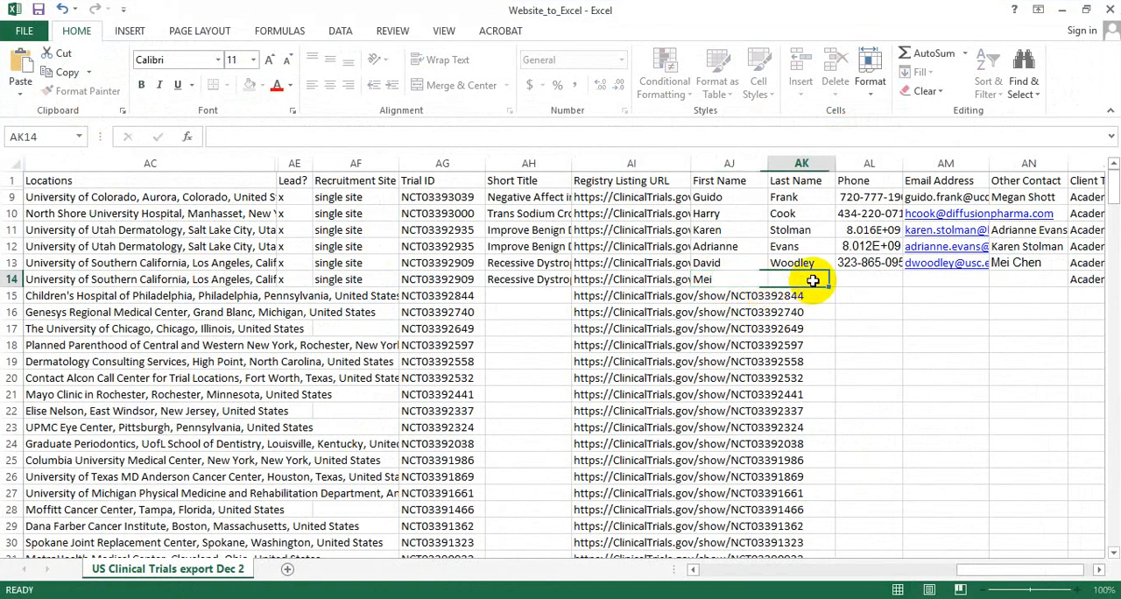
pyautogui.hotkey('ctrl', 'v')
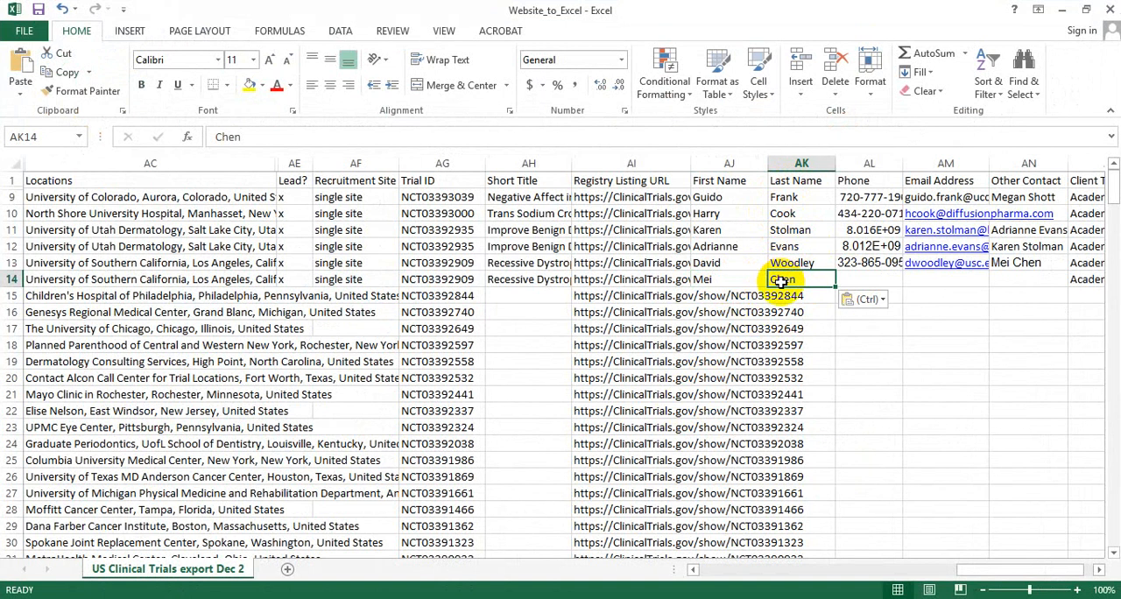
pyautogui.press('Delete')
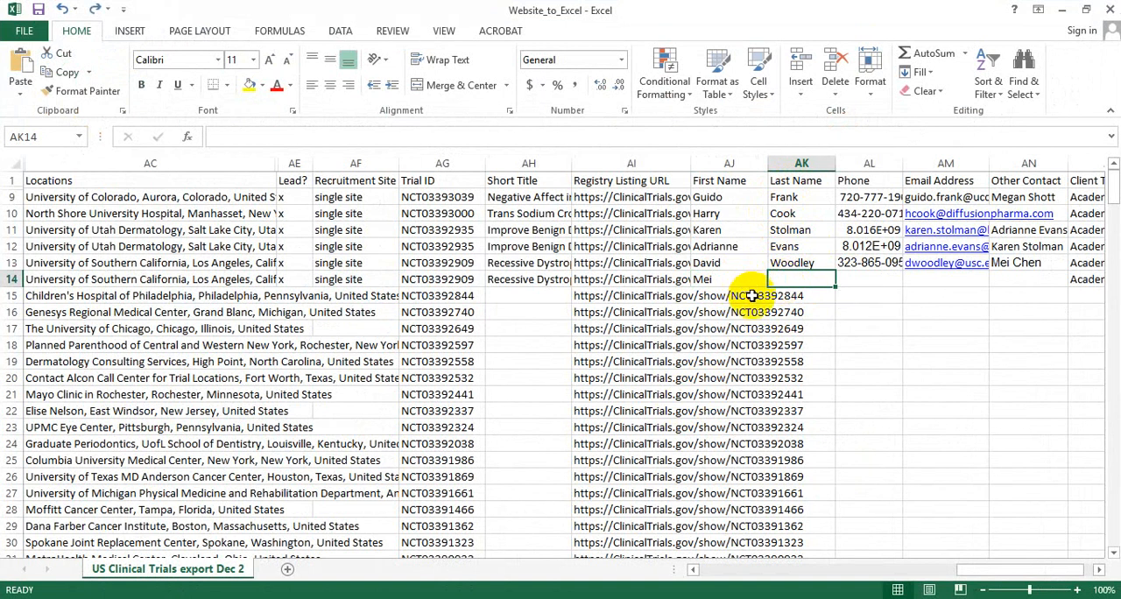
pyautogui.press('Left')
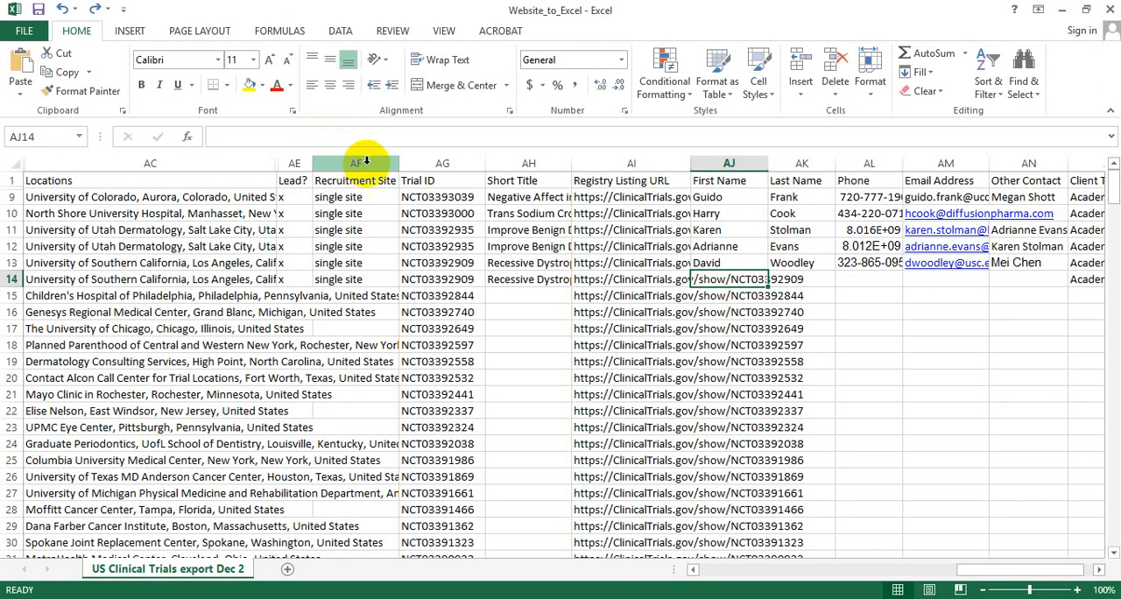
pyautogui.hotkey('ctrl', 'v')
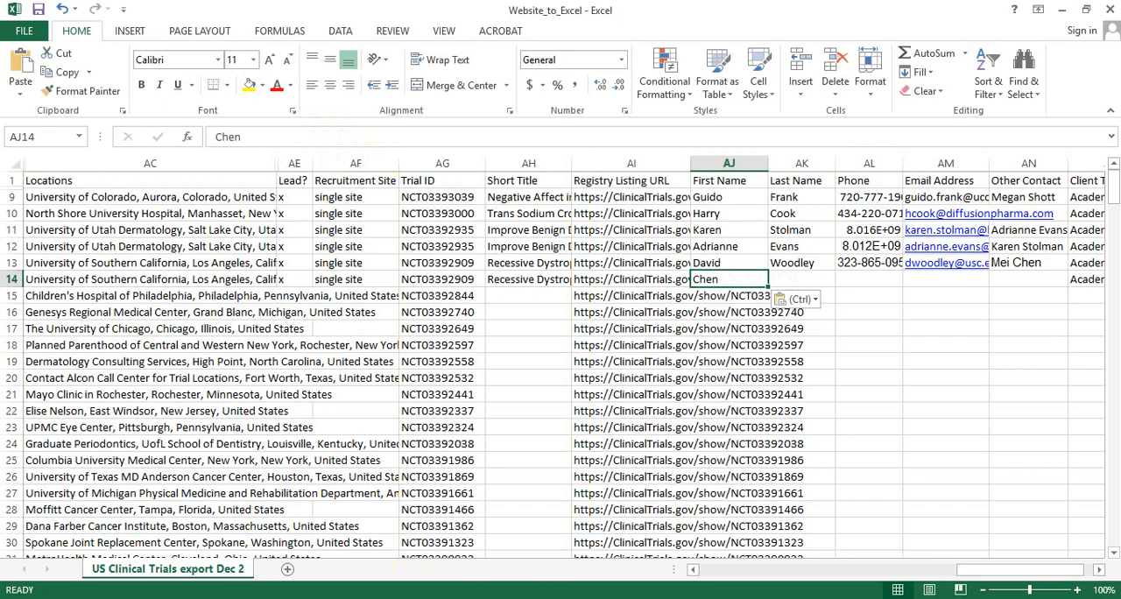
# Copy the second contact's name from the browser's study record into row 14 in Excel, splitting it between First Name and Last Name.
pyautogui.hotkey('alt', 'Tab')
pyautogui.hotkey('ctrl', 'c')
pyautogui.hotkey('alt', 'Tab')
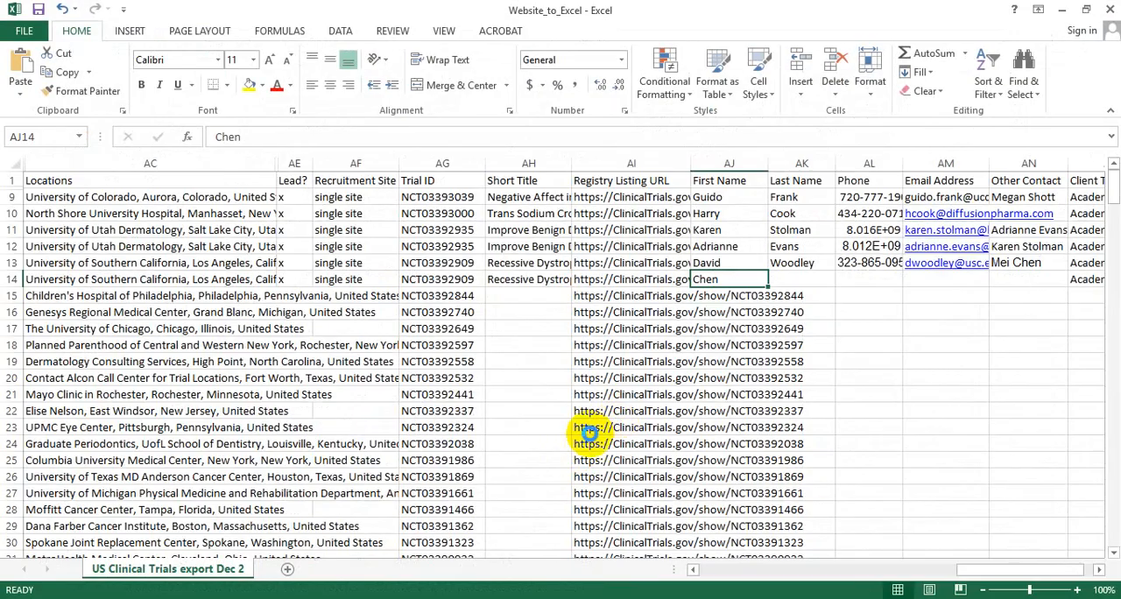
pyautogui.hotkey('ctrl', 'v')
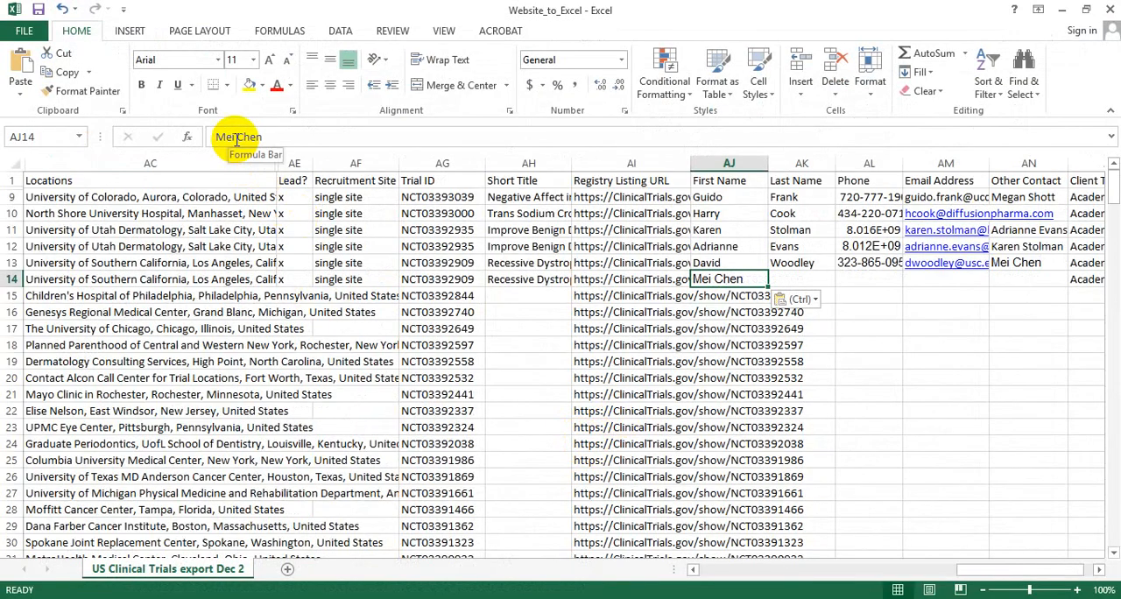
pyautogui.moveTo(237, 138); pyautogui.dragTo(297, 142)
pyautogui.hotkey('ctrl', 'x')
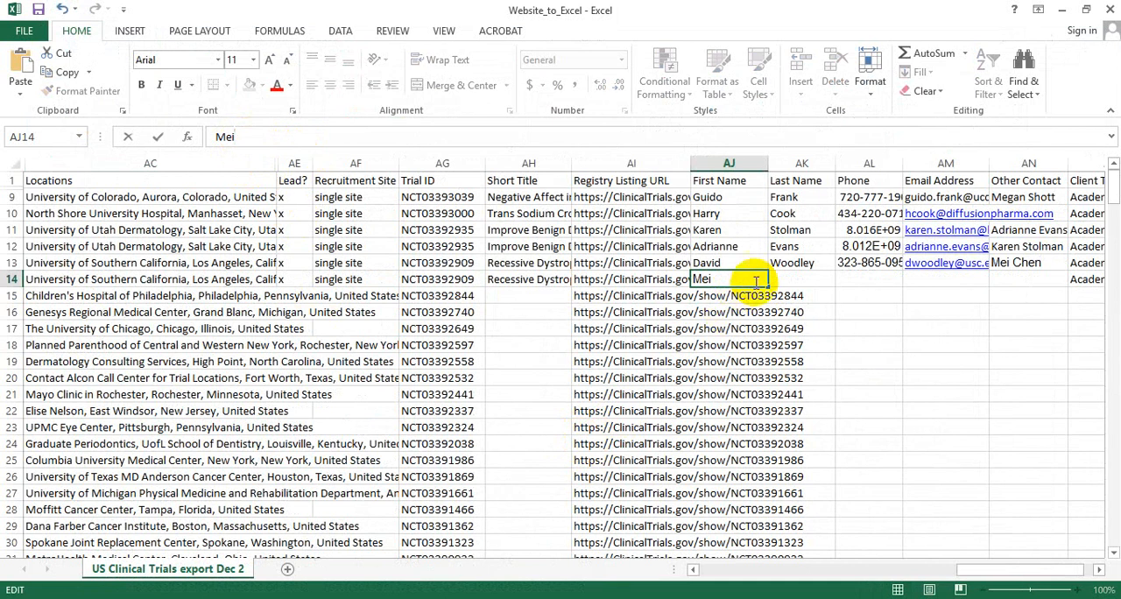
pyautogui.click(784, 277)
pyautogui.hotkey('ctrl', 'v')
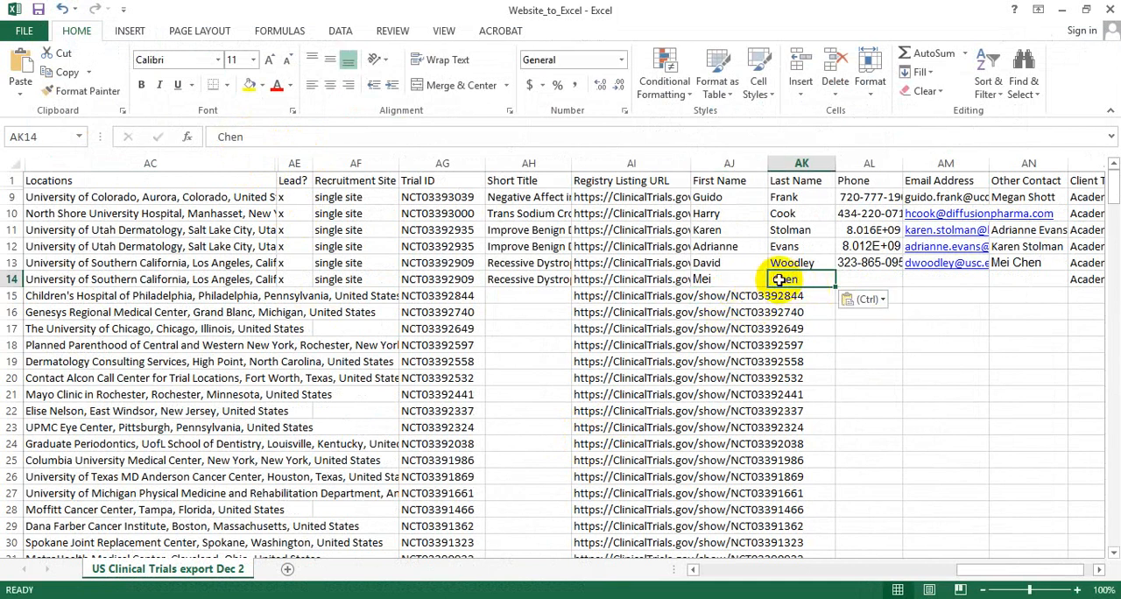
pyautogui.click(219, 138)
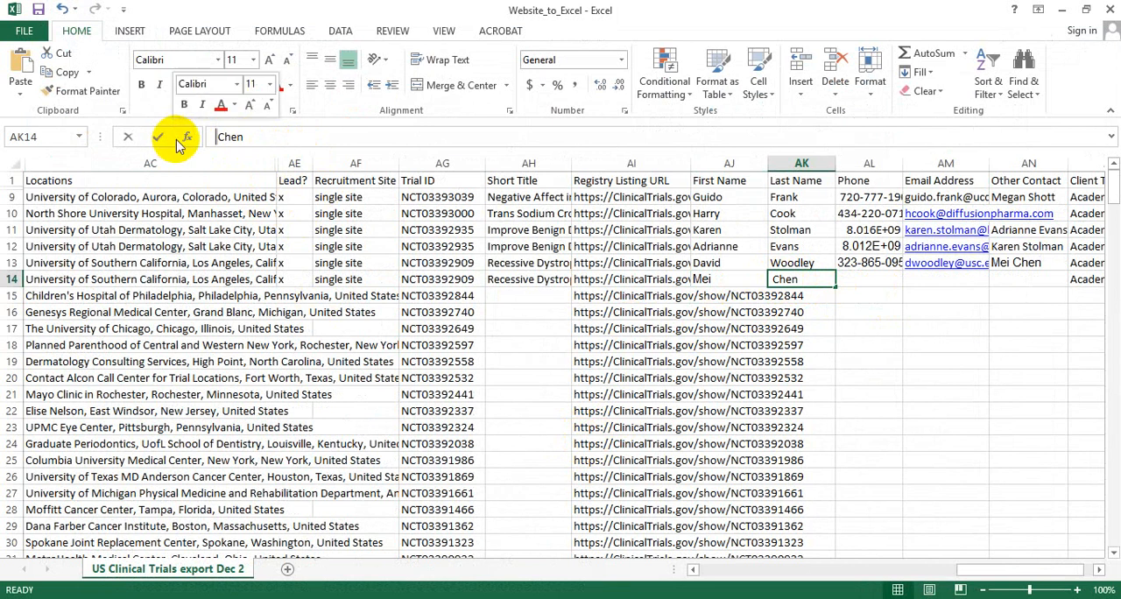
# Copy the second contact's phone number from the browser's study record into the Phone cell of row 14 in Excel.
pyautogui.click(859, 279)
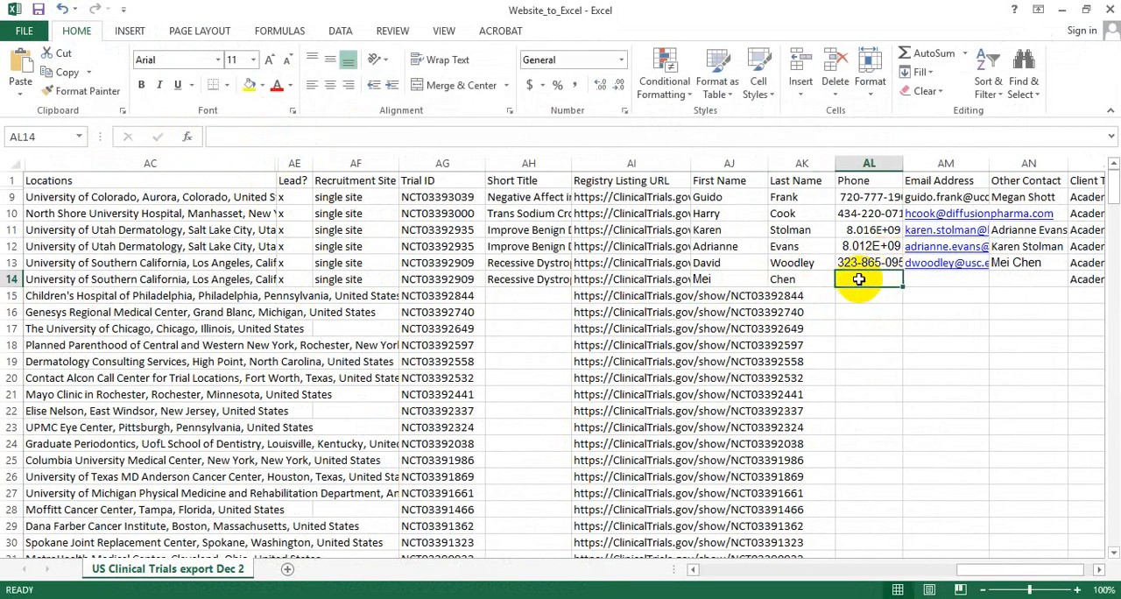
pyautogui.click(626, 598)
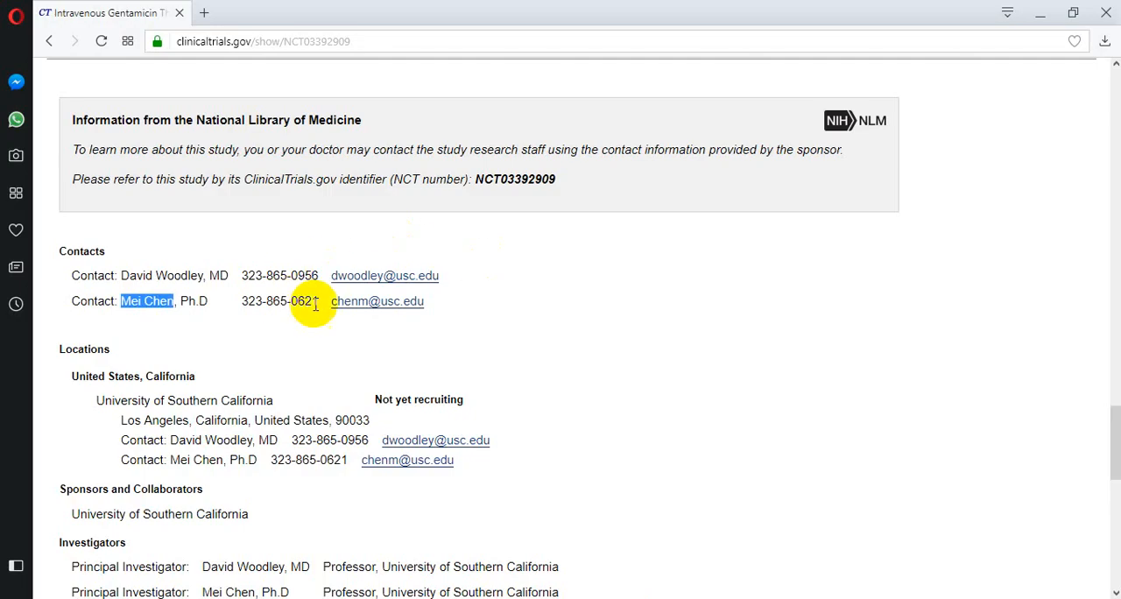
pyautogui.moveTo(317, 301); pyautogui.dragTo(242, 301)
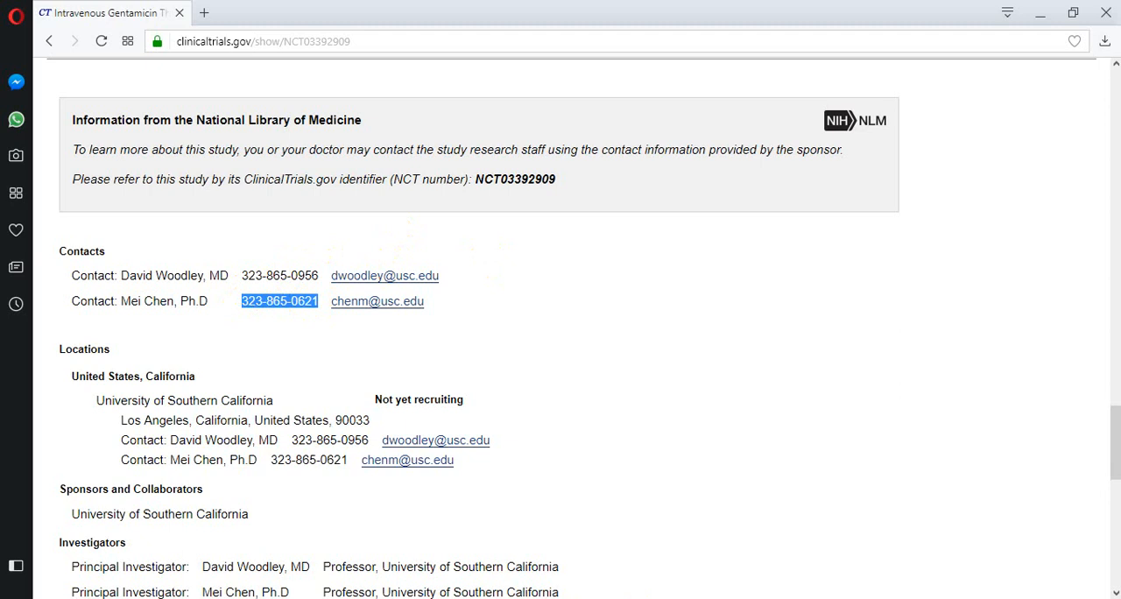
pyautogui.hotkey('alt', 'Tab')
pyautogui.hotkey('ctrl', 'v')
pyautogui.press('Tab')
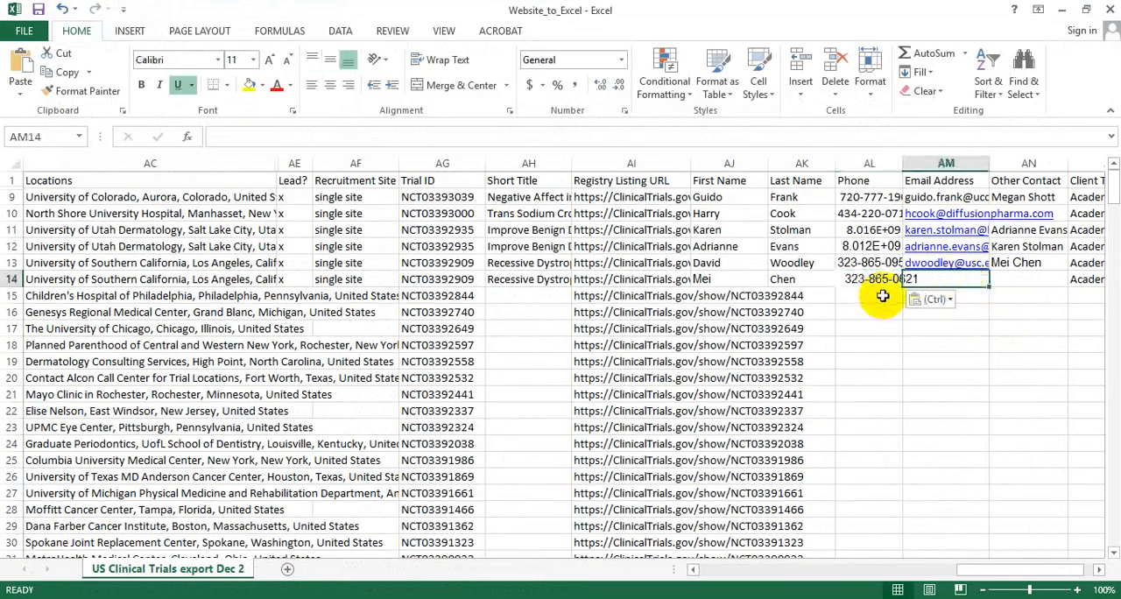
# Copy the second contact's e-mail from the browser's study record into the Email Address cell of row 14 in Excel.
pyautogui.hotkey('alt', 'Tab')
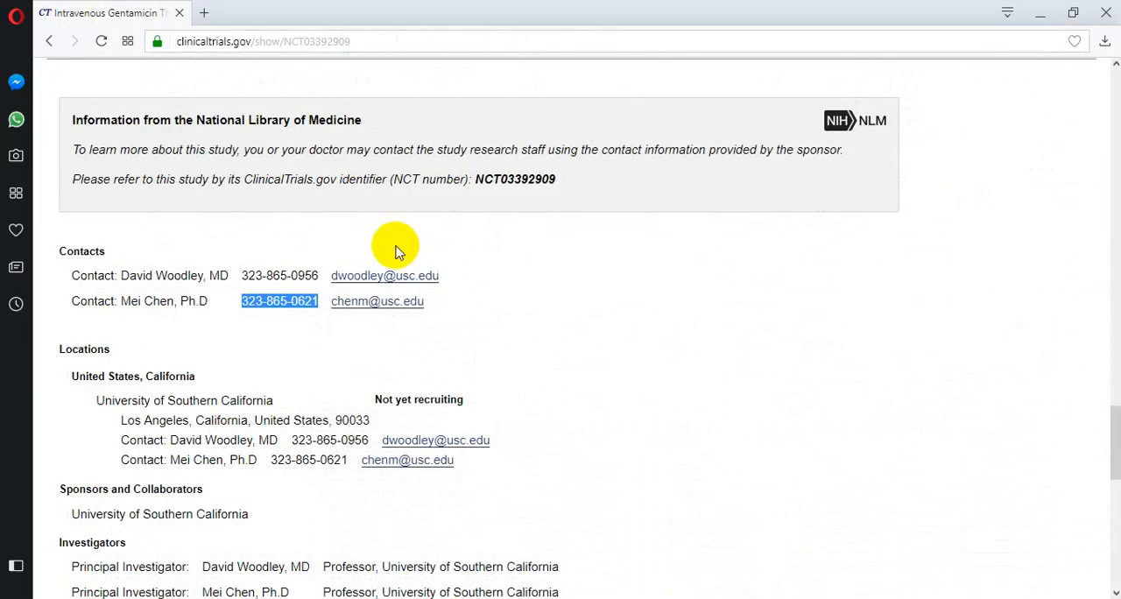
pyautogui.moveTo(431, 301); pyautogui.dragTo(333, 314)
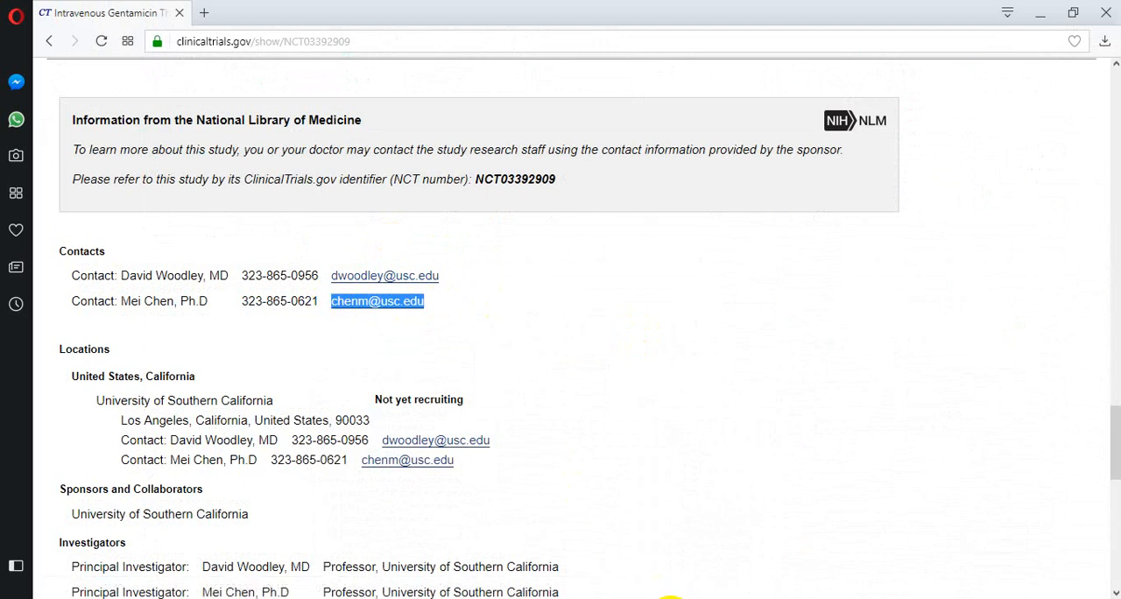
pyautogui.hotkey('ctrl', 'c')
pyautogui.hotkey('alt', 'Tab')
pyautogui.hotkey('ctrl', 'v')
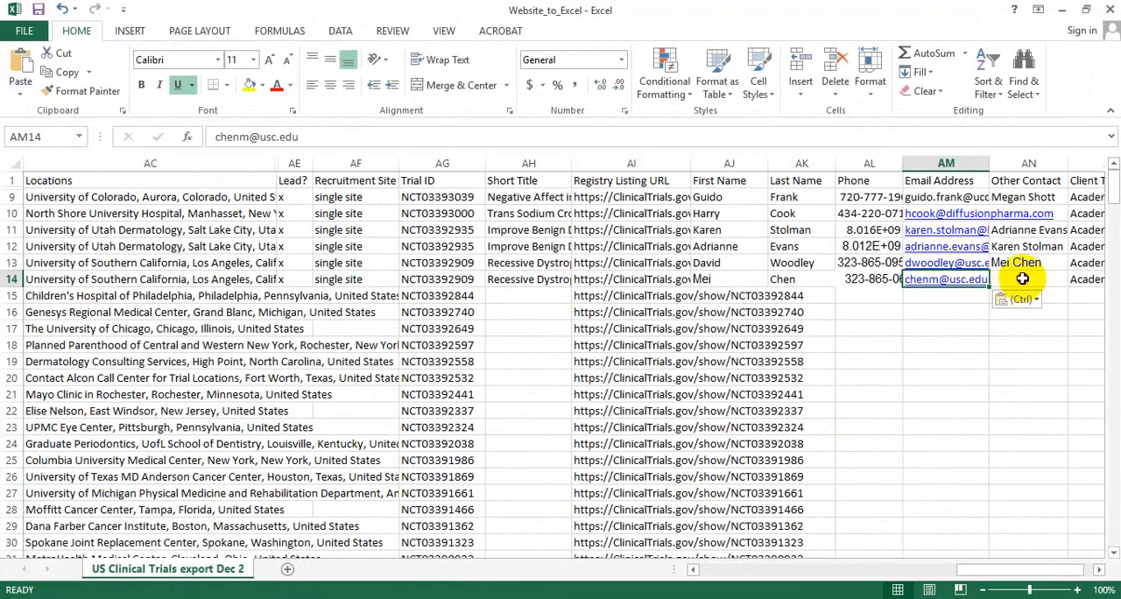
# Copy the first contact's full name from the browser into the Other Contact cell of row 14 in Excel.
pyautogui.click(1022, 277)
pyautogui.hotkey('alt', 'Tab')
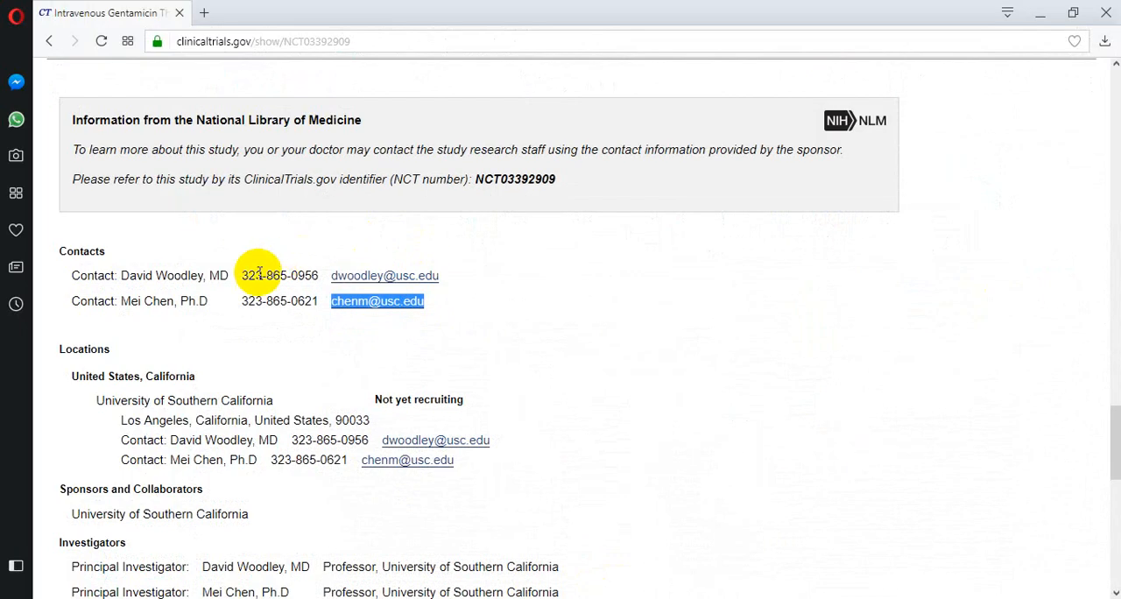
pyautogui.moveTo(204, 275); pyautogui.dragTo(120, 276)
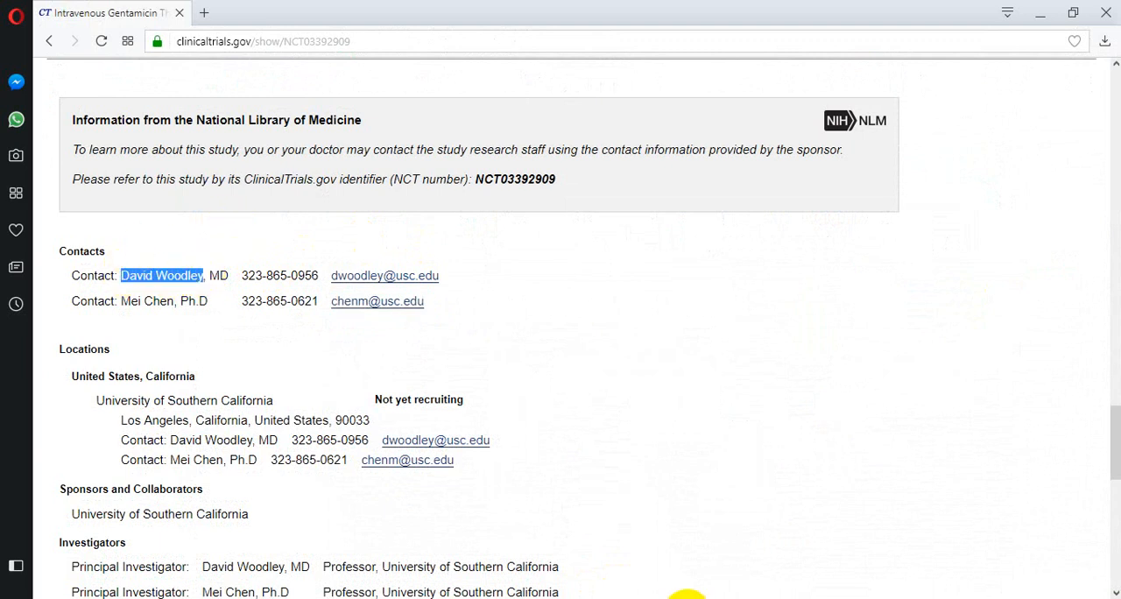
pyautogui.hotkey('alt', 'Tab')
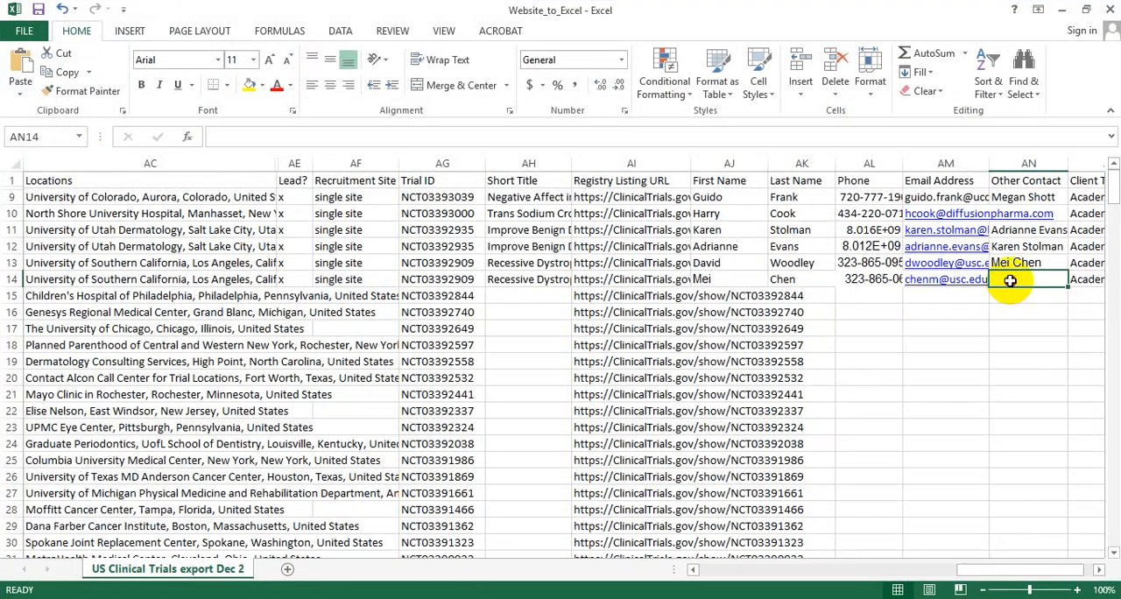
pyautogui.hotkey('ctrl', 'v')
pyautogui.click(963, 296)
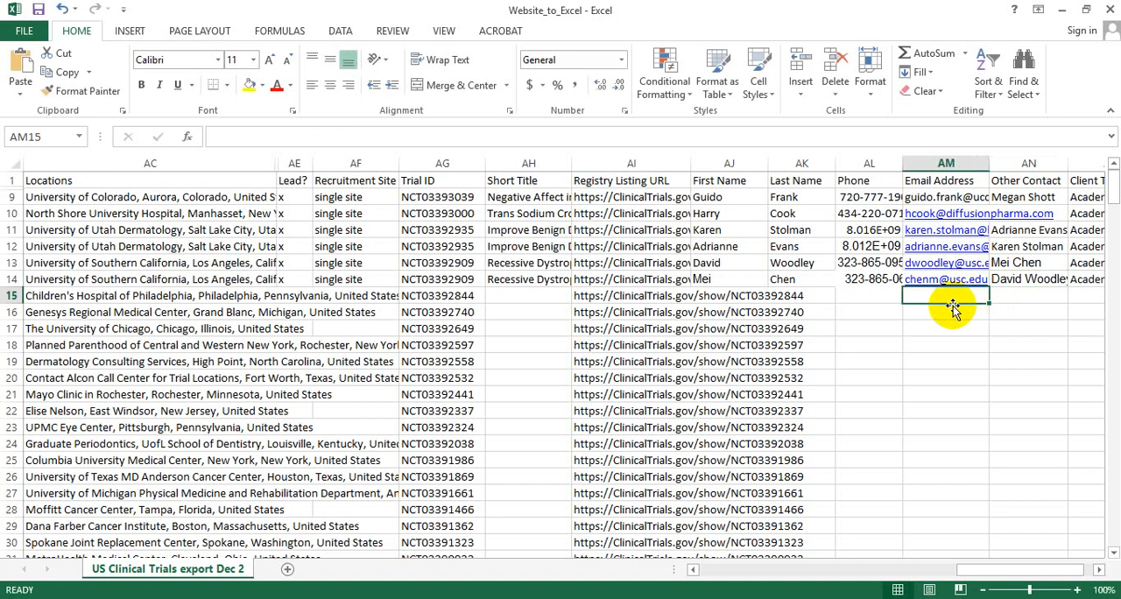
pyautogui.click(869, 302)
pyautogui.click(515, 298)
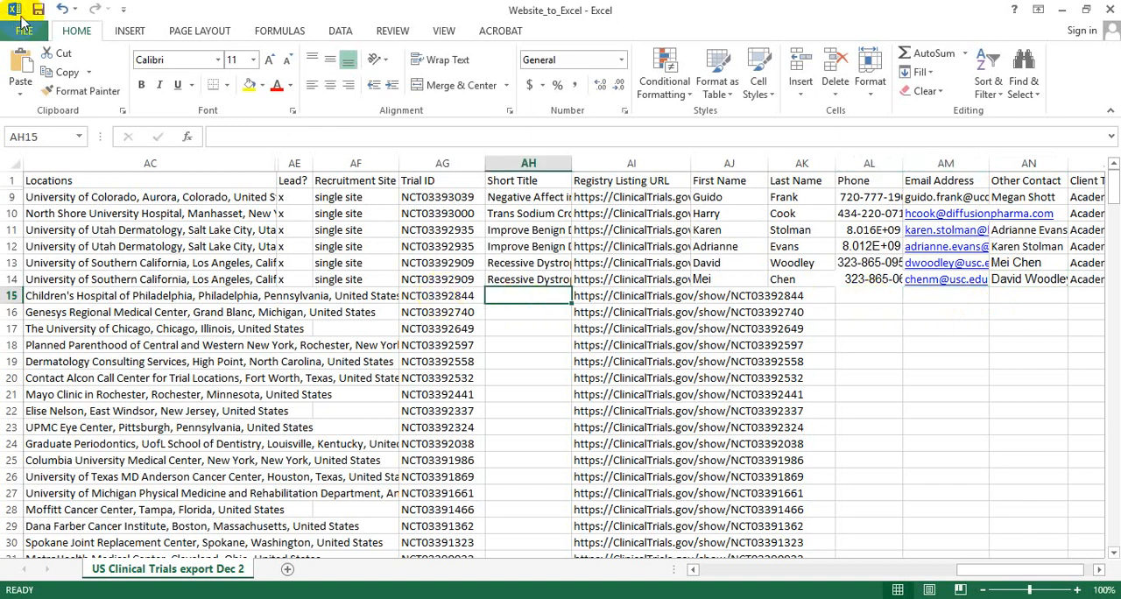
# Save the Website_to_Excel workbook.
pyautogui.click(38, 9)
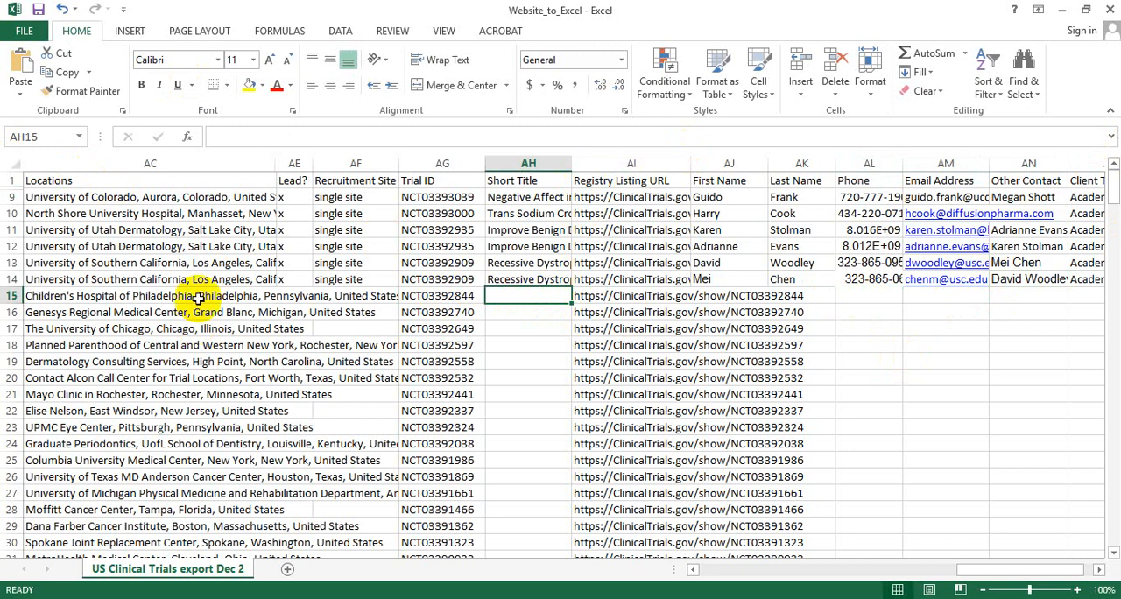
# Compare the Lead, Recruitment Site and contact entries in Excel with the contacts and locations in the browser's study record, and examine row 15's contact cells.
pyautogui.click(294, 300)
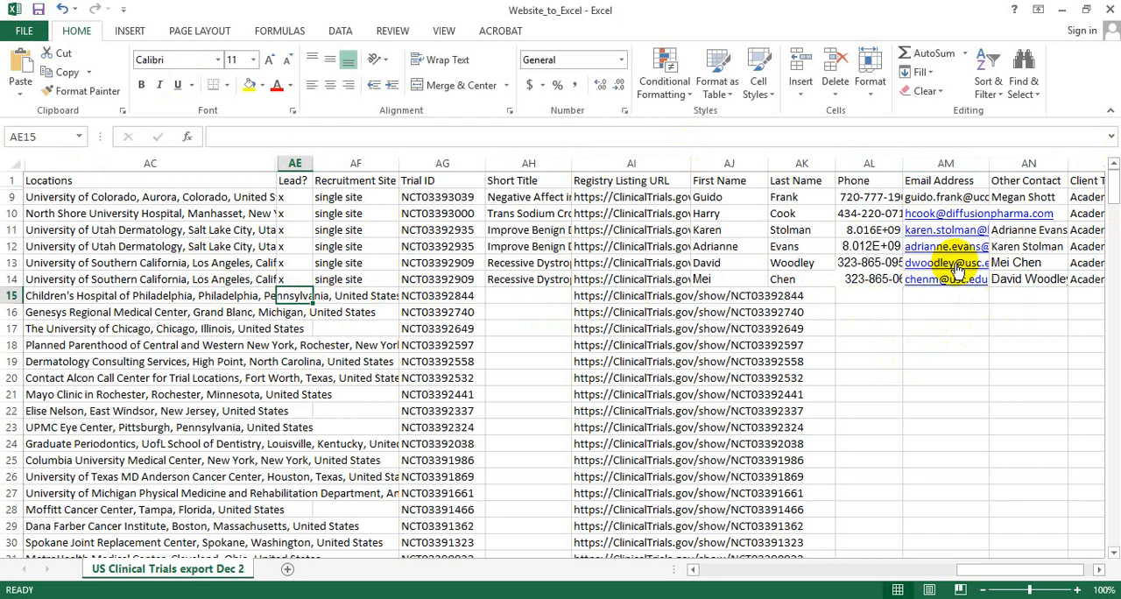
pyautogui.click(355, 279)
pyautogui.hotkey('alt', 'Tab')
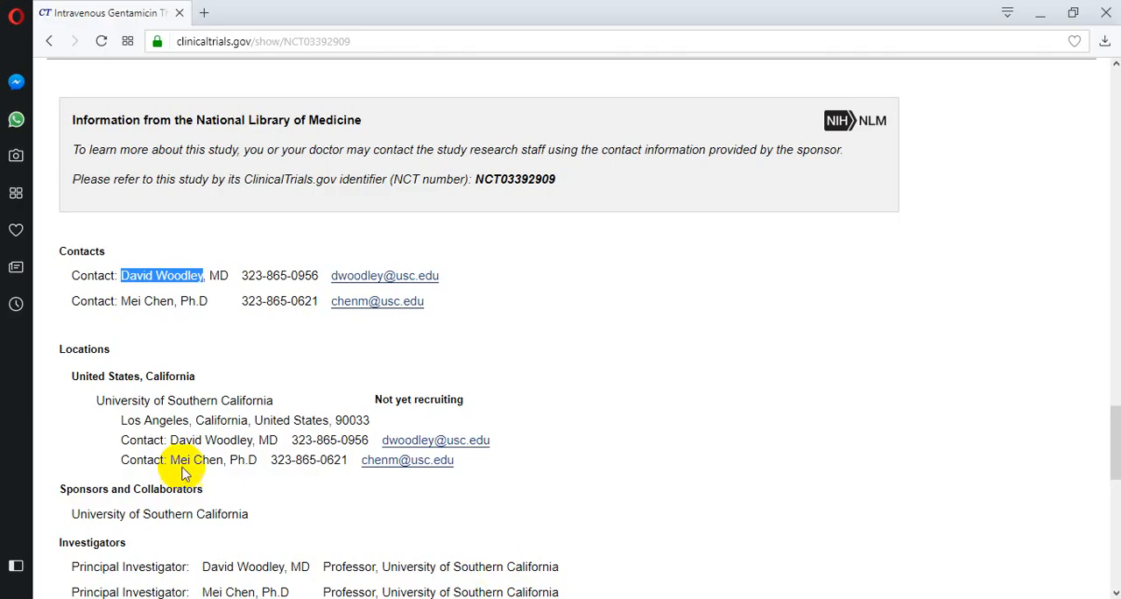
pyautogui.scroll(-2, 79, 367)
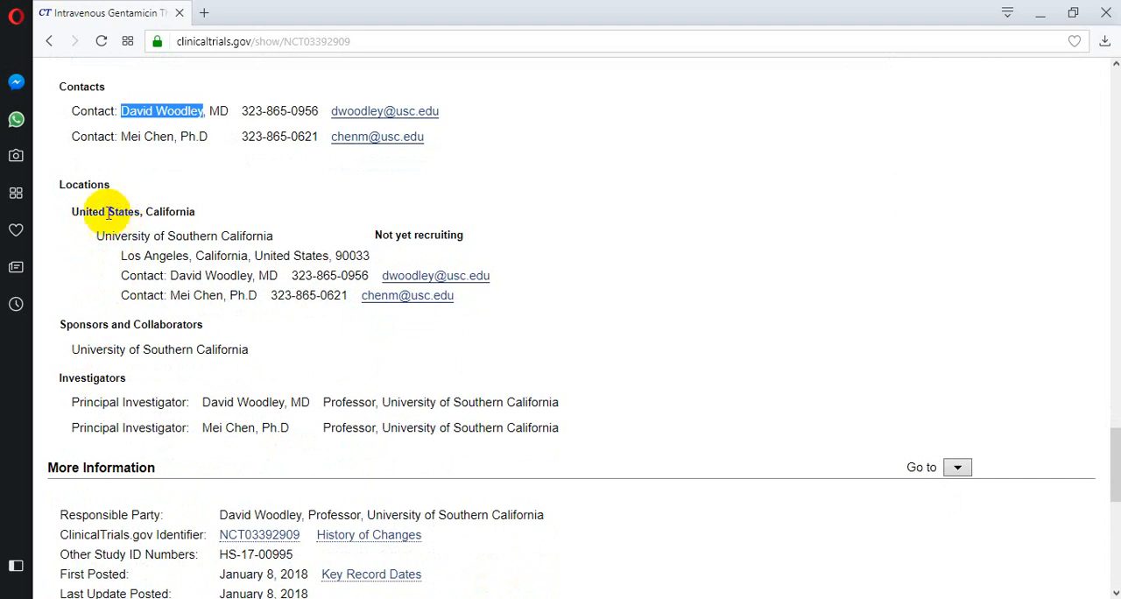
pyautogui.moveTo(106, 212); pyautogui.dragTo(207, 214)
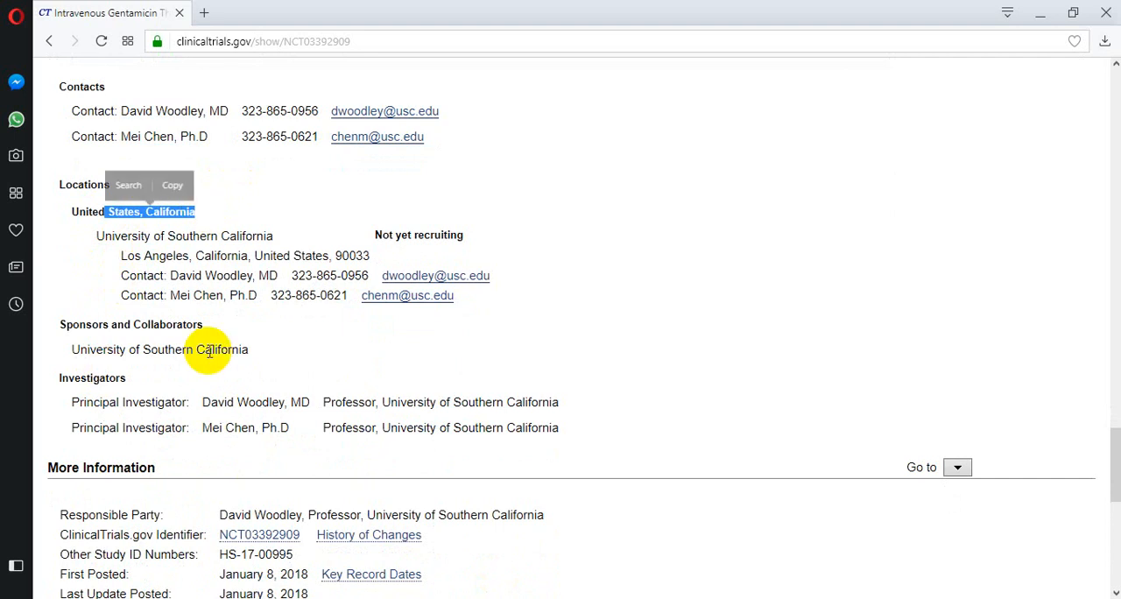
pyautogui.scroll(2, 204, 401)
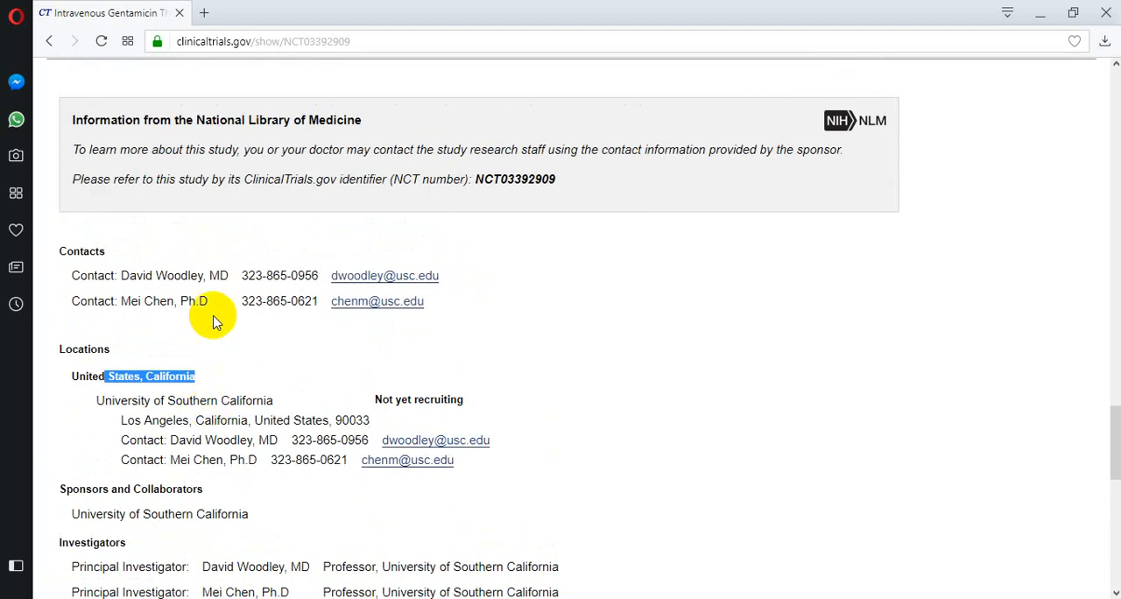
pyautogui.click(143, 269)
pyautogui.moveTo(143, 269); pyautogui.dragTo(174, 269)
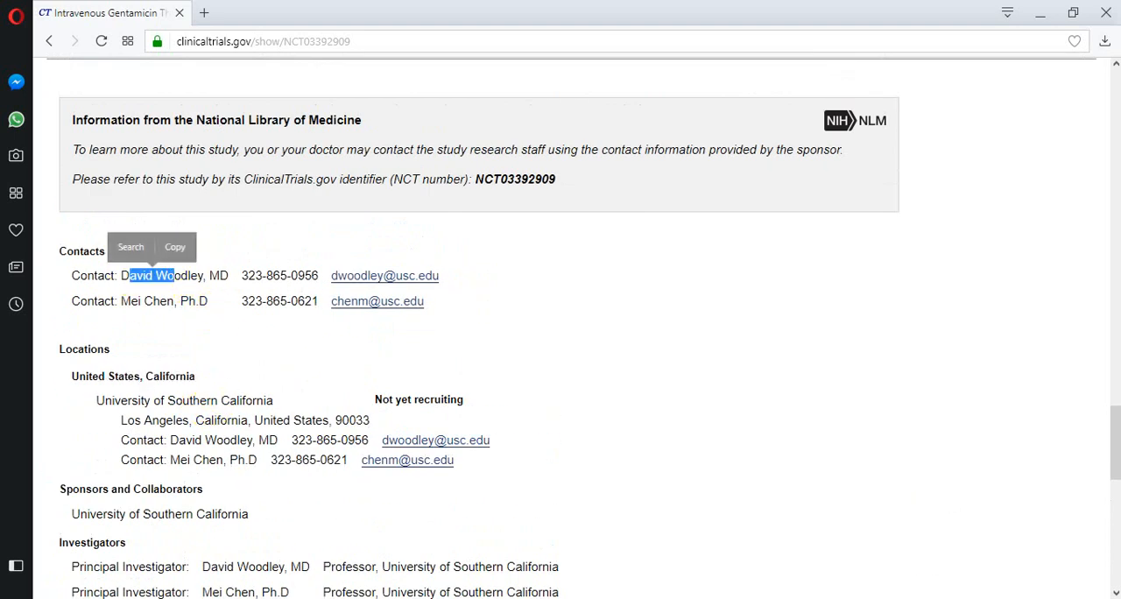
pyautogui.hotkey('alt', 'Tab')
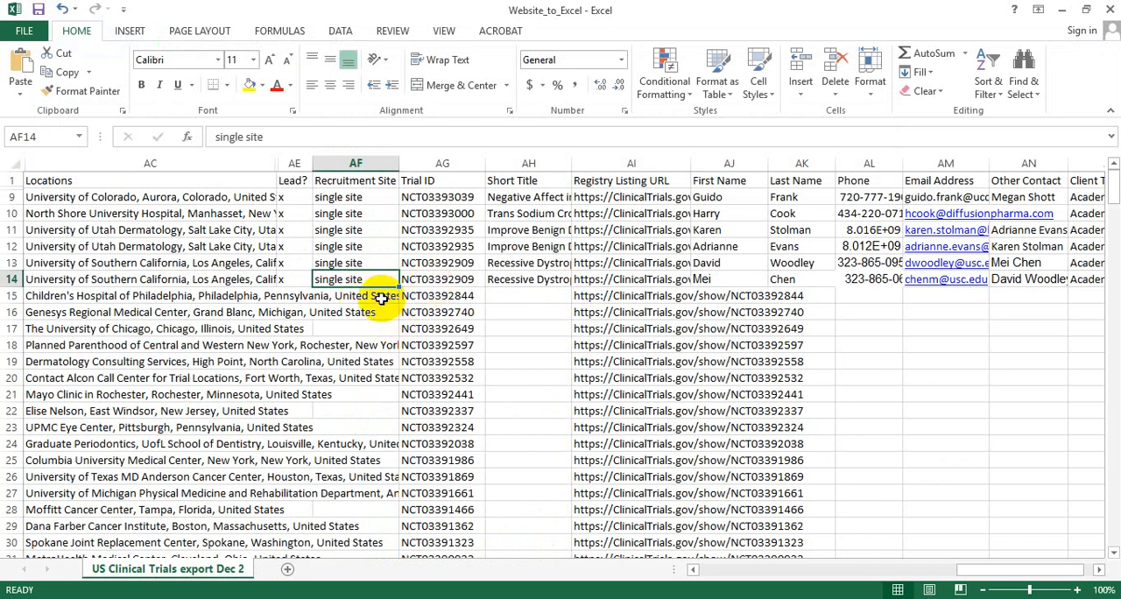
pyautogui.click(1012, 297)
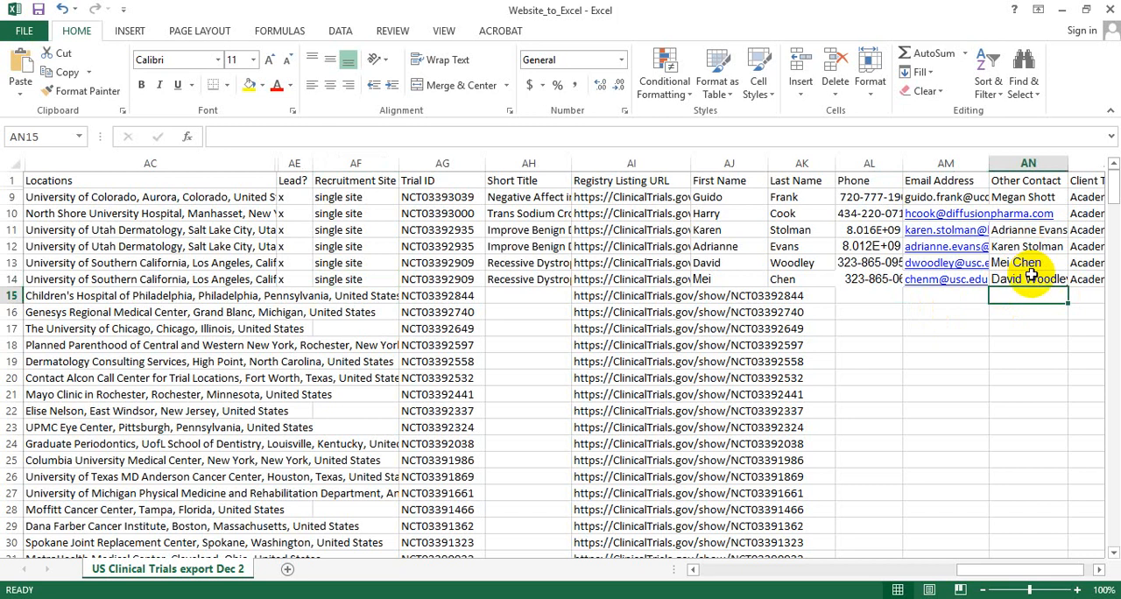
pyautogui.moveTo(726, 297); pyautogui.dragTo(920, 296)
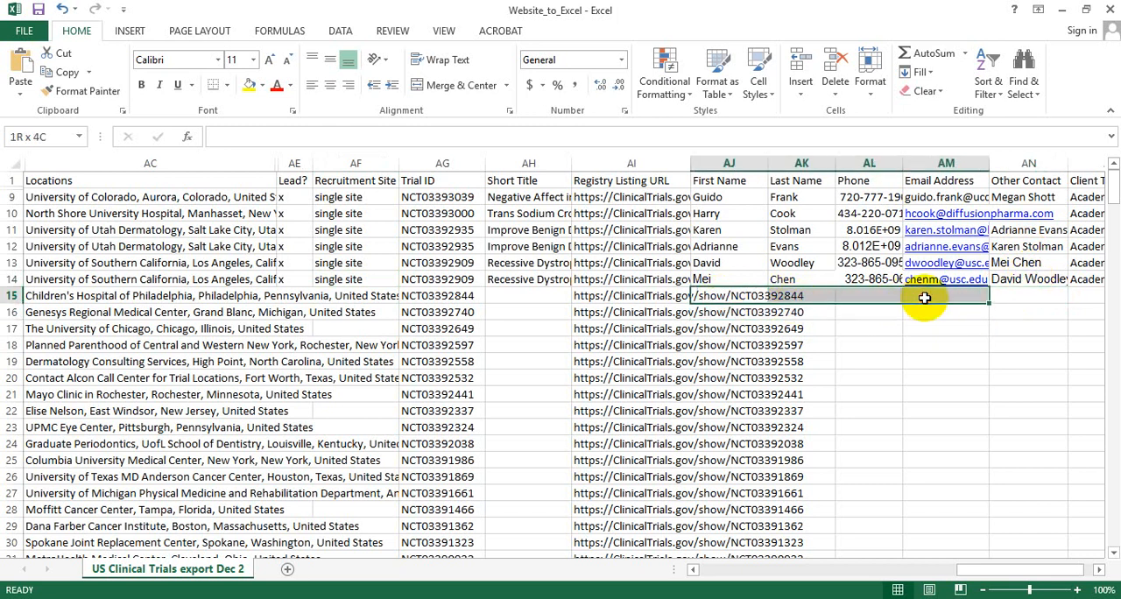